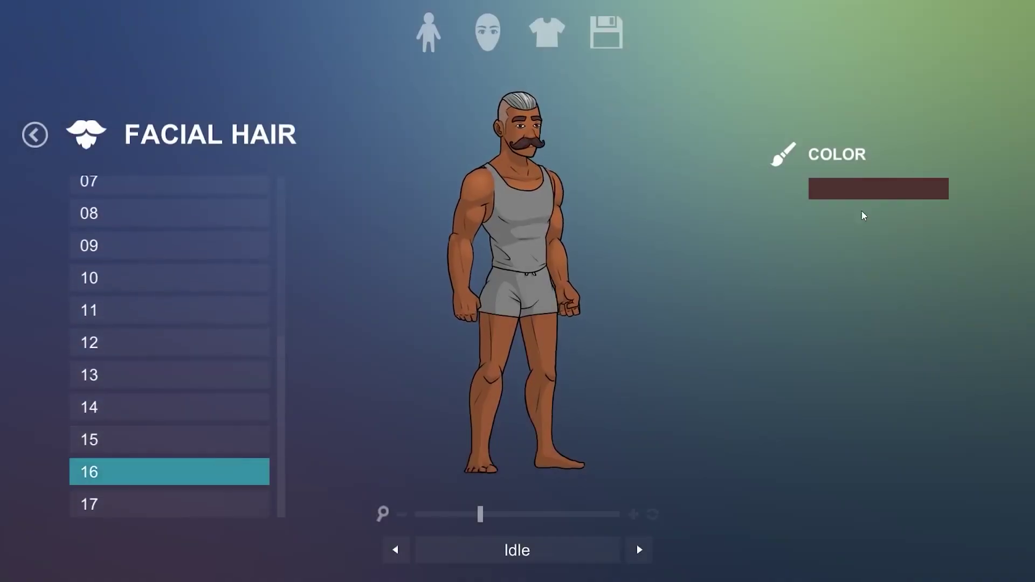
# - Pick facial hair style 16 and equip a different armor from the Armor list
pyautogui.click(878, 208)
pyautogui.click(1000, 242)
pyautogui.click(489, 34)
pyautogui.click(547, 34)
pyautogui.click(156, 196)
# - Equip the Fantasy 05 Male armor
pyautogui.scroll(-4, 204, 393)
# - Preview a different pants option on the character
pyautogui.click(183, 293)
pyautogui.click(35, 134)
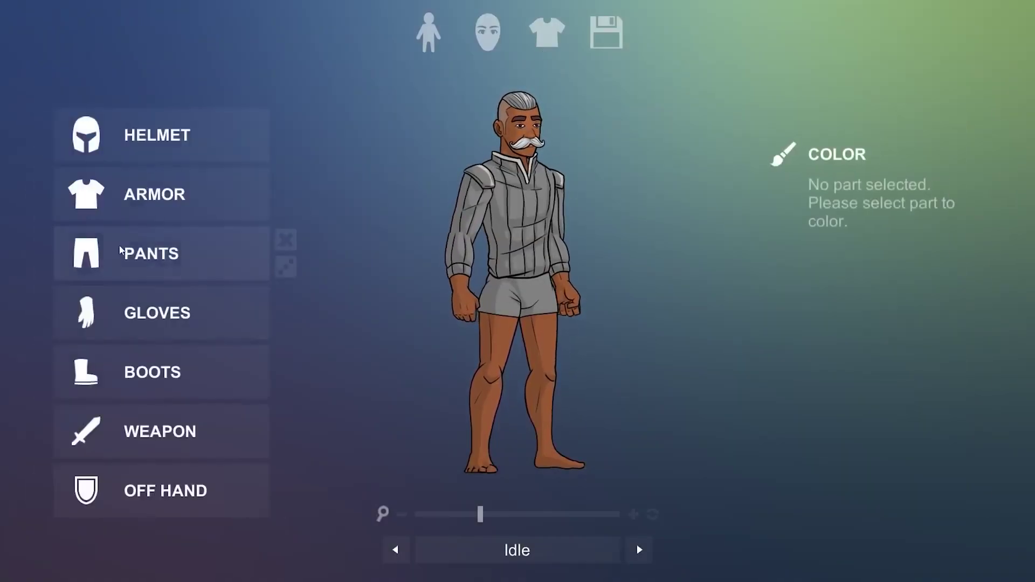
pyautogui.click(132, 255)
pyautogui.click(35, 134)
pyautogui.click(157, 194)
pyautogui.scroll(-2, 162, 323)
pyautogui.click(162, 291)
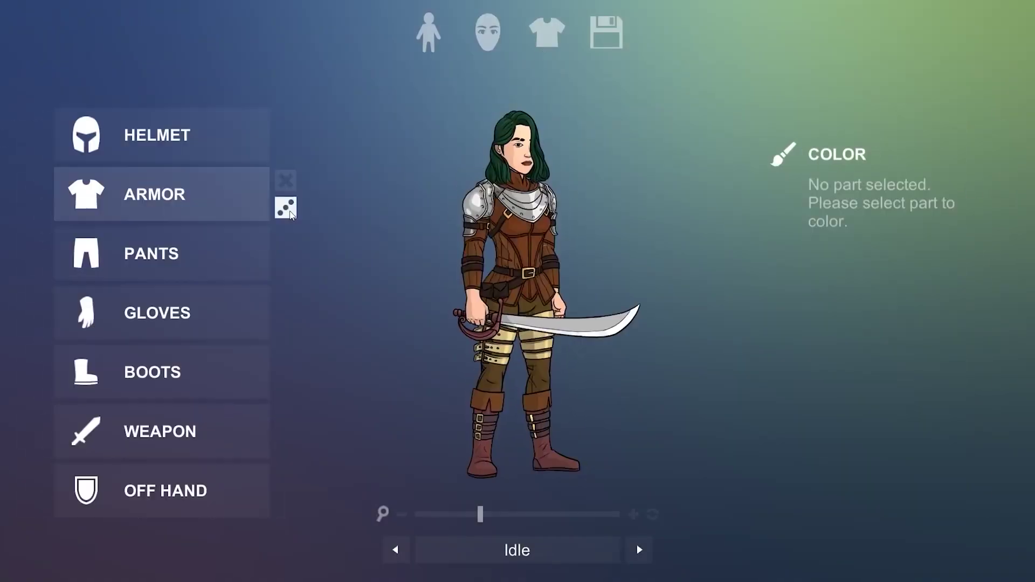
# - Randomise the armor, pants, boots and weapon with the dice buttons
pyautogui.click(285, 207)
pyautogui.click(290, 213)
pyautogui.click(286, 268)
pyautogui.click(286, 267)
pyautogui.click(284, 213)
pyautogui.click(285, 210)
pyautogui.click(285, 386)
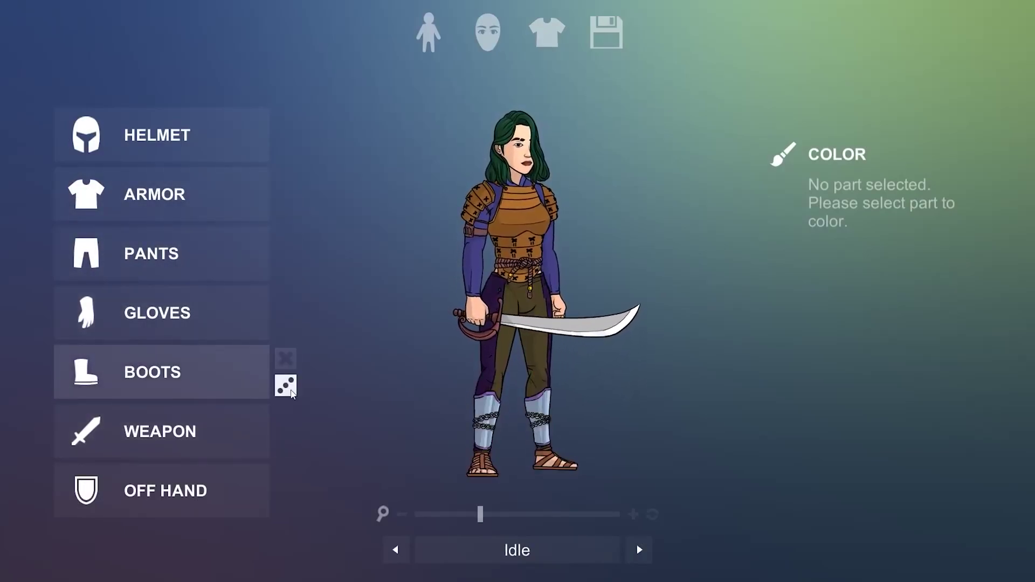
pyautogui.click(287, 446)
pyautogui.click(287, 446)
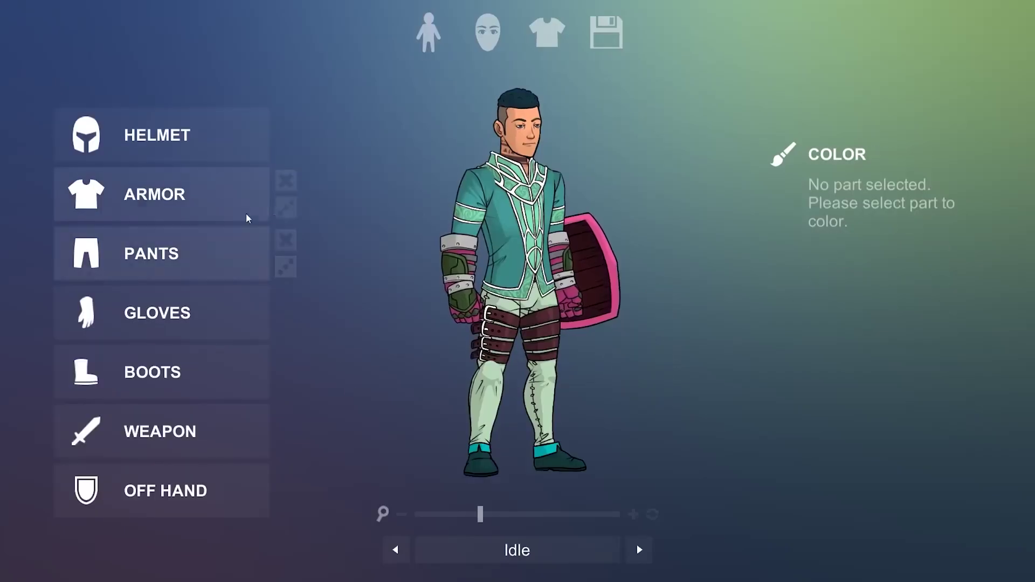
# - Randomise the armor, pants, gloves and boots several more times
pyautogui.click(285, 209)
pyautogui.click(286, 209)
pyautogui.click(286, 210)
pyautogui.click(285, 266)
pyautogui.click(284, 266)
pyautogui.click(285, 266)
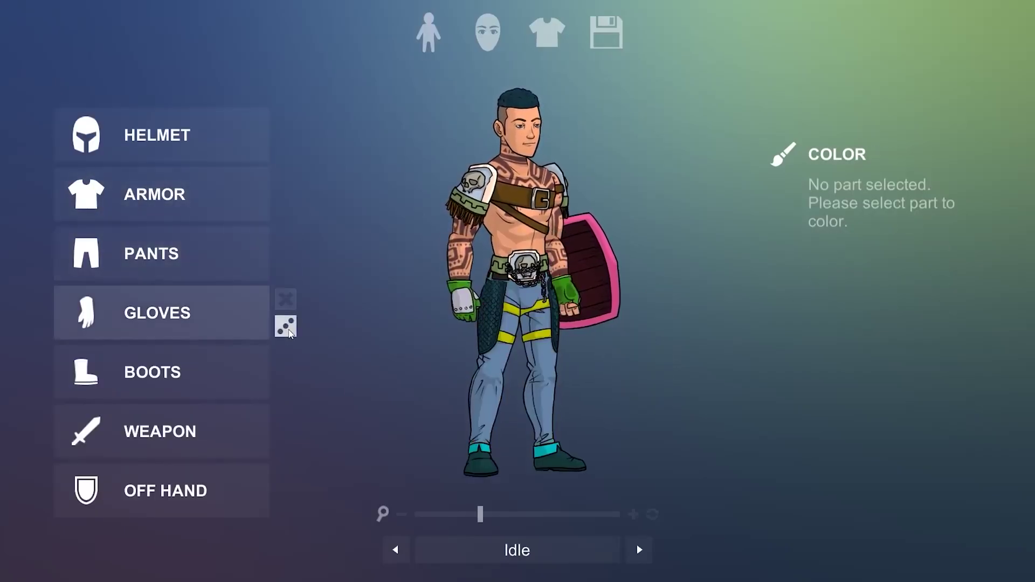
pyautogui.click(284, 326)
pyautogui.click(285, 266)
pyautogui.click(286, 385)
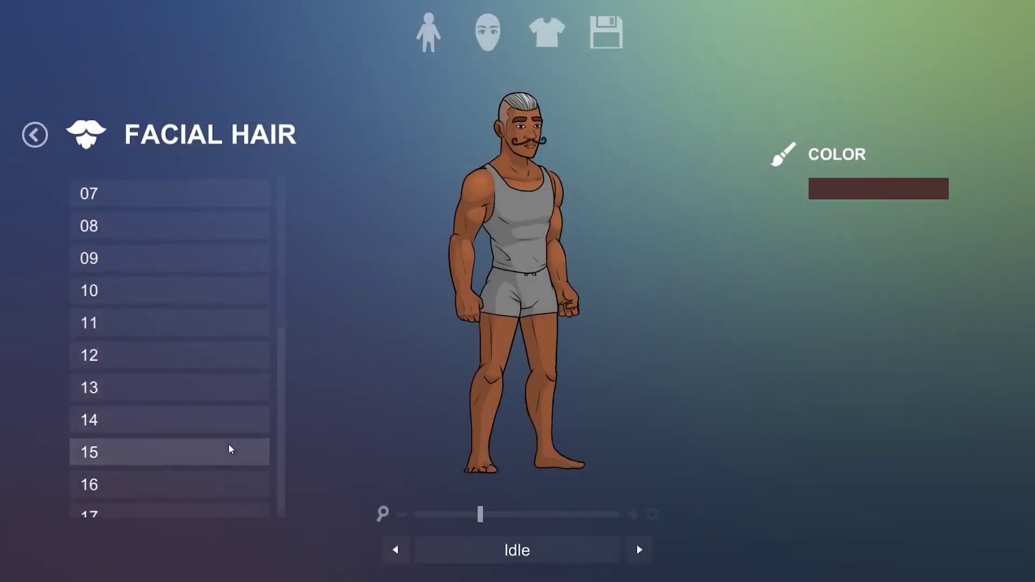
# - Reselect facial hair style 16 and briefly view the colour palette
pyautogui.scroll(-1, 226, 452)
pyautogui.click(221, 474)
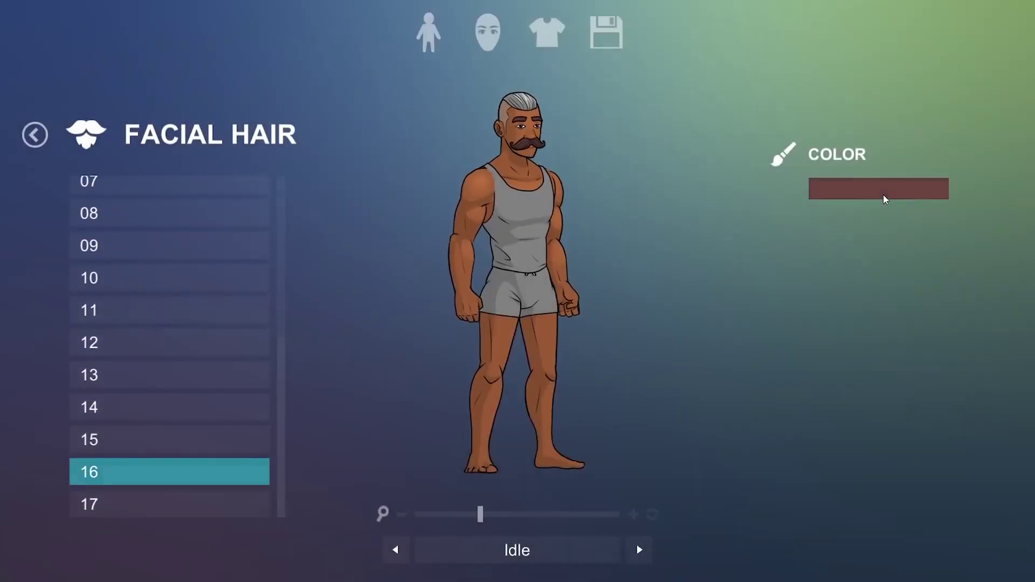
pyautogui.click(884, 199)
pyautogui.click(1000, 242)
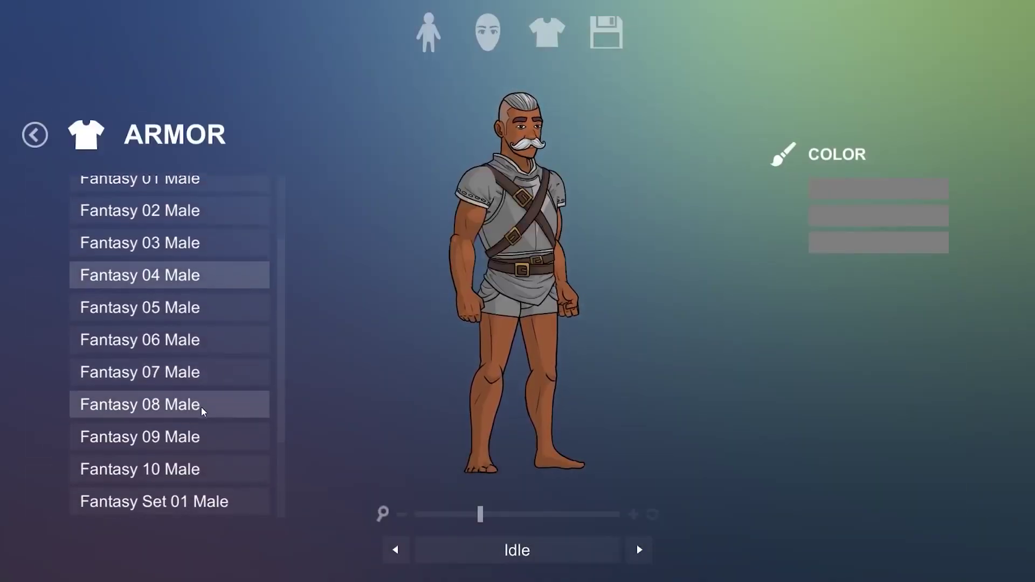
# - Equip the striped tunic armor from the Armor list
pyautogui.scroll(-1, 204, 412)
pyautogui.click(205, 300)
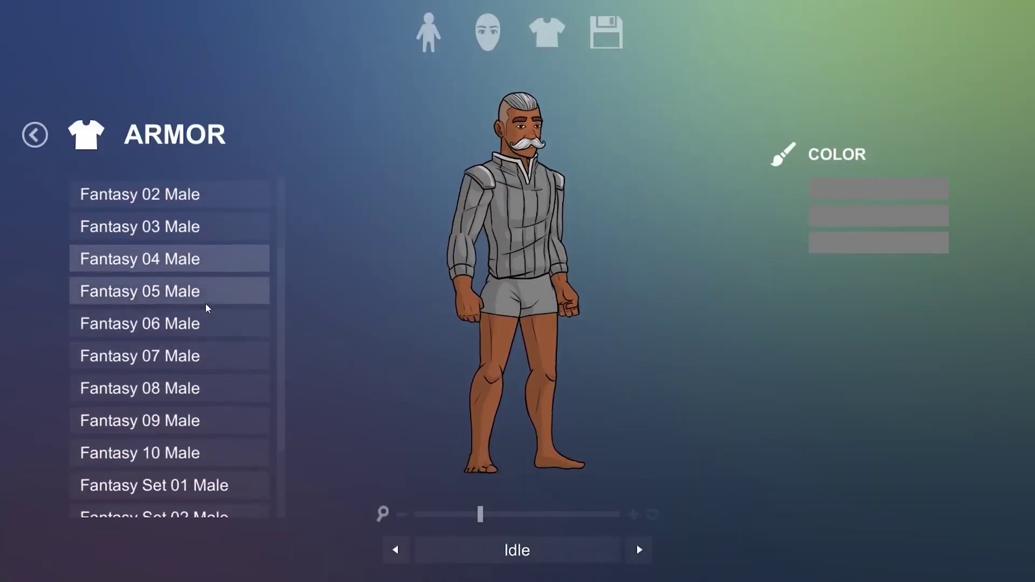
pyautogui.click(32, 135)
pyautogui.click(142, 275)
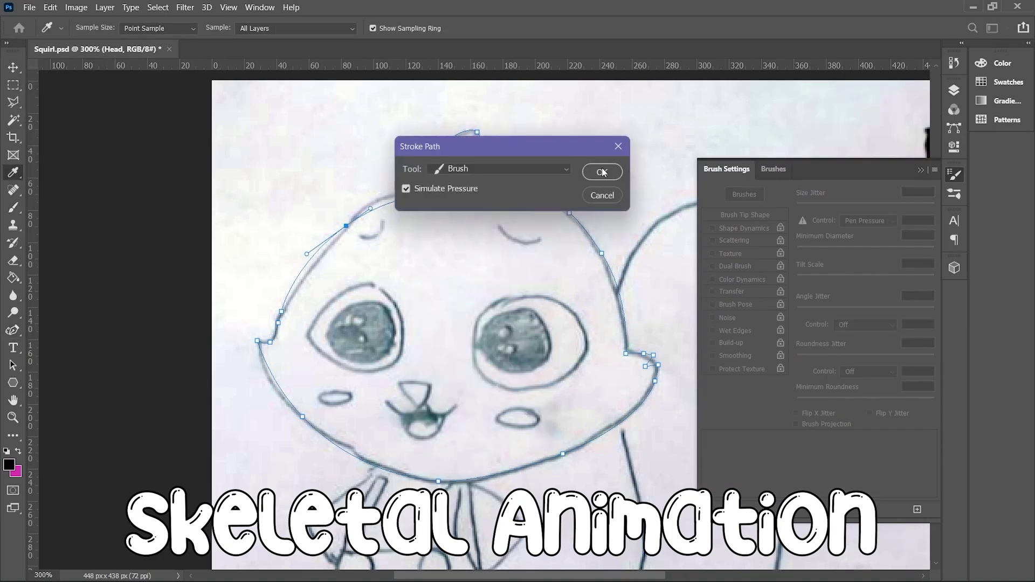
# - Stroke the squirrel-head outline path with the Brush, Simulate Pressure on
pyautogui.click(520, 131)
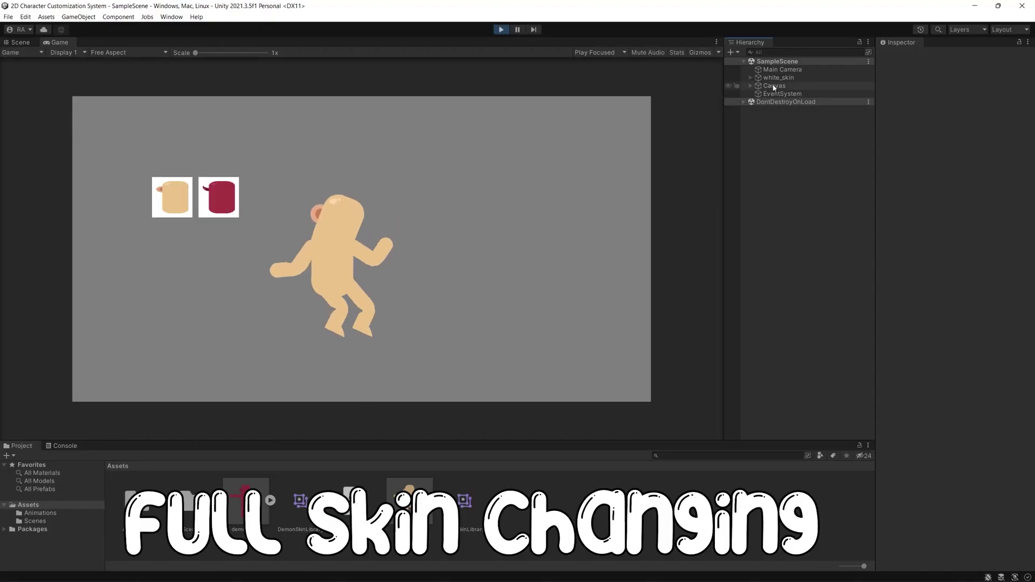
# - In Play mode, swap white_skin to the red demon skin, then back to beige
pyautogui.click(790, 79)
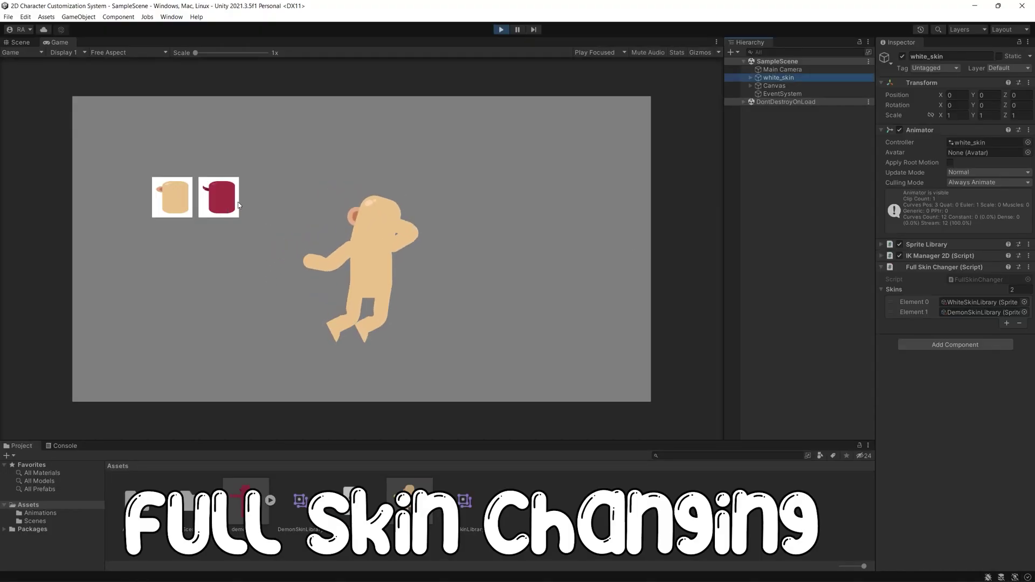
pyautogui.click(927, 244)
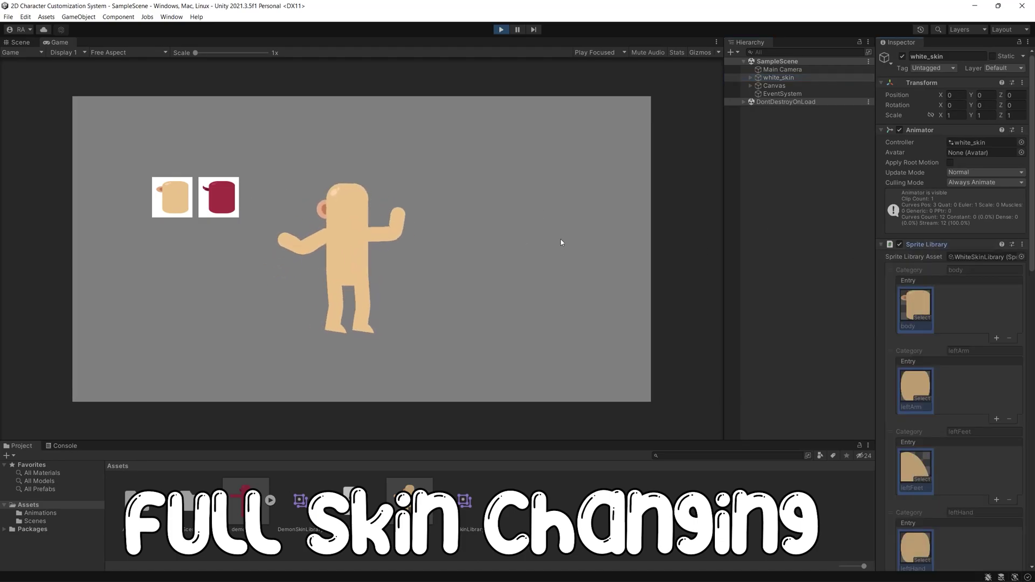
pyautogui.click(206, 196)
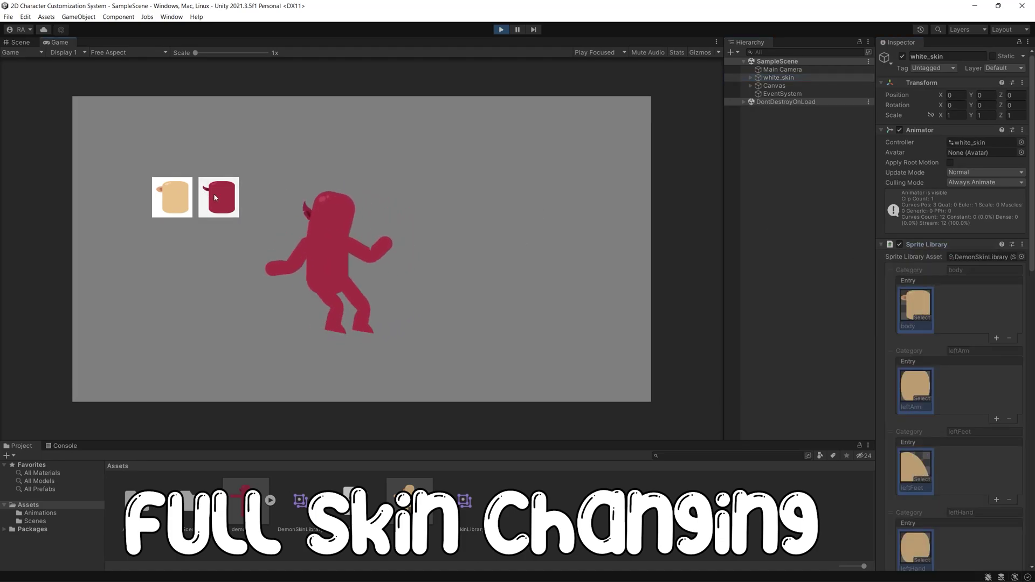
pyautogui.click(180, 202)
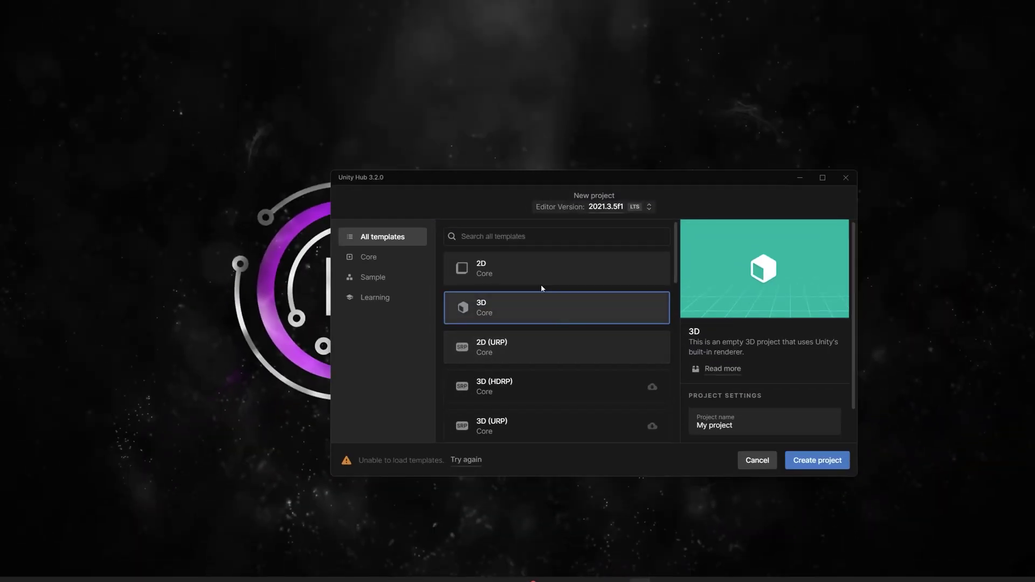
# - Choose the 2D template on 2021.3.5f1 and name it '2D Character Customization System'
pyautogui.click(619, 209)
pyautogui.click(563, 268)
pyautogui.click(497, 280)
pyautogui.tripleClick(750, 427)
pyautogui.press('BackSpace')
pyautogui.write('2D Character Cust')
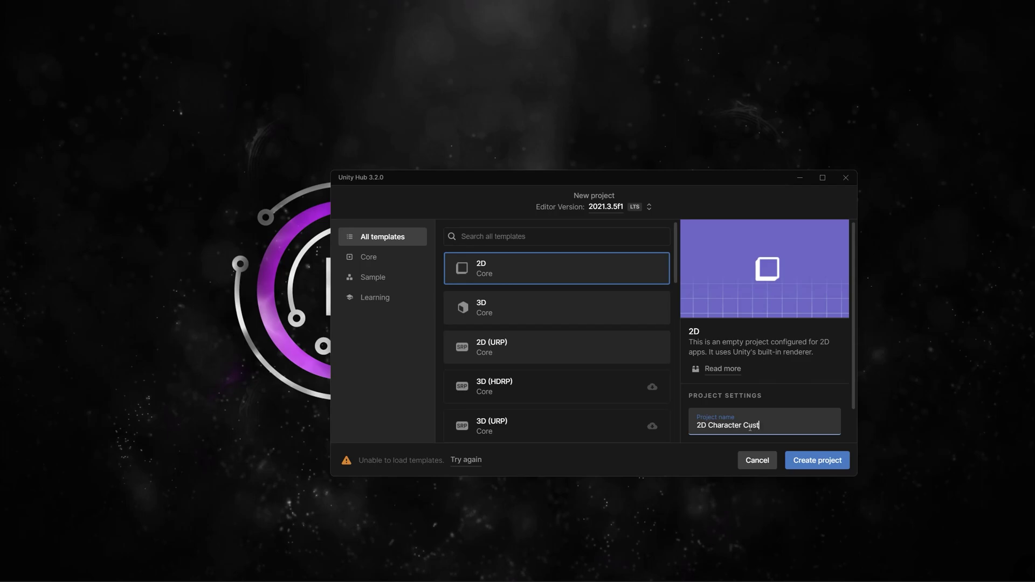
pyautogui.write('omization System')
# - Create the project and inspect the demon_skin import settings in Unity
pyautogui.click(817, 460)
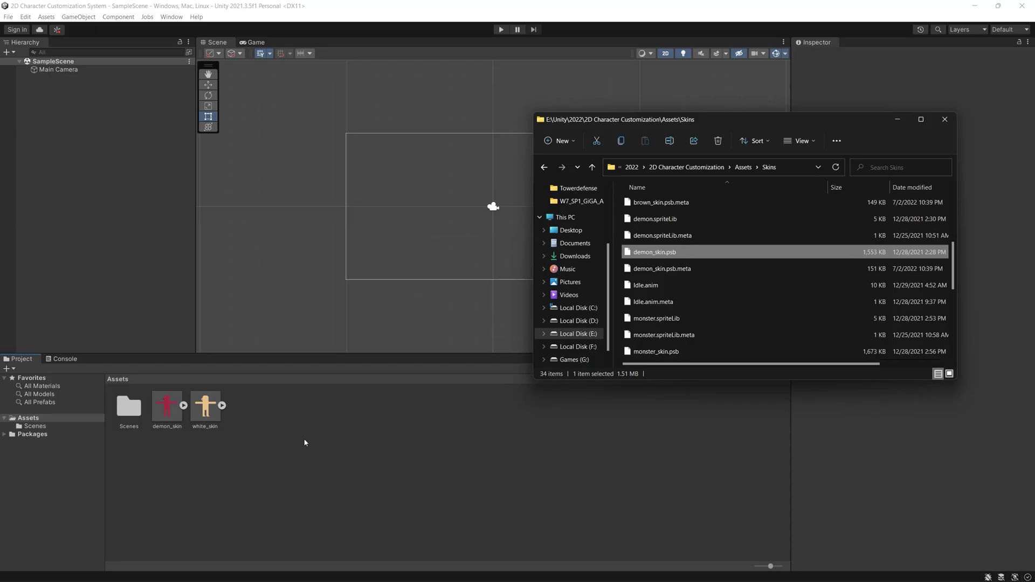
pyautogui.click(295, 439)
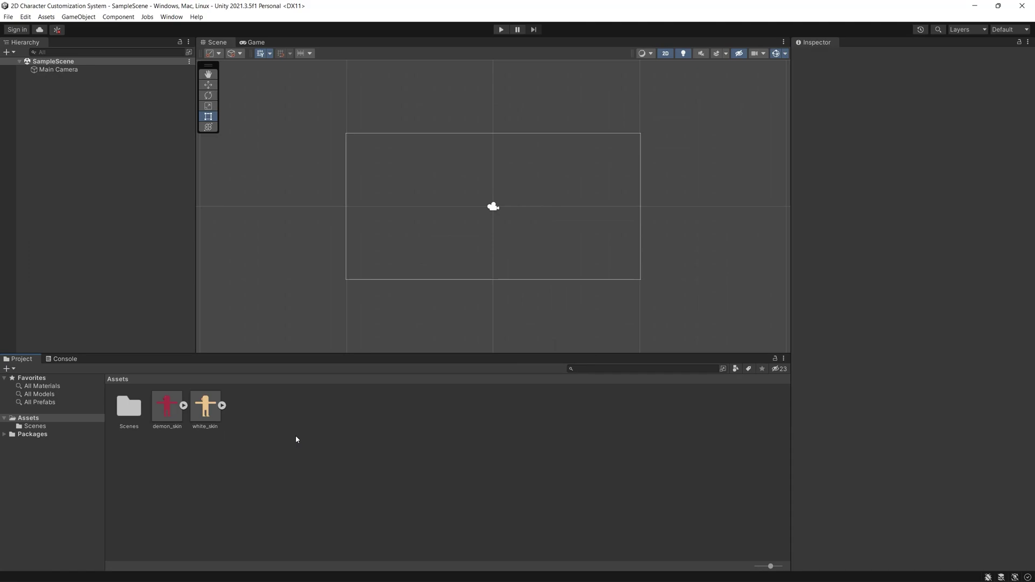
pyautogui.click(167, 408)
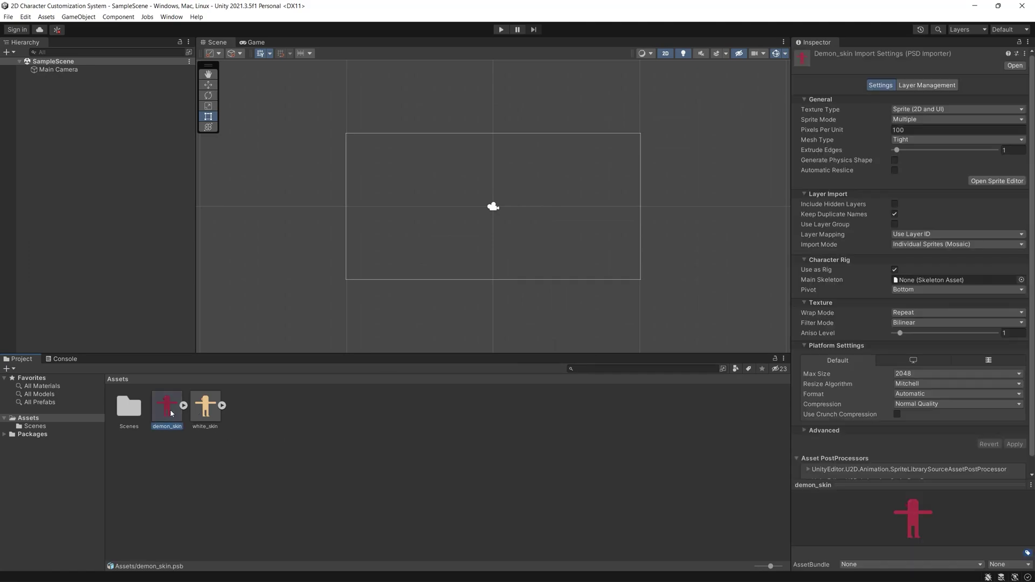
pyautogui.click(331, 419)
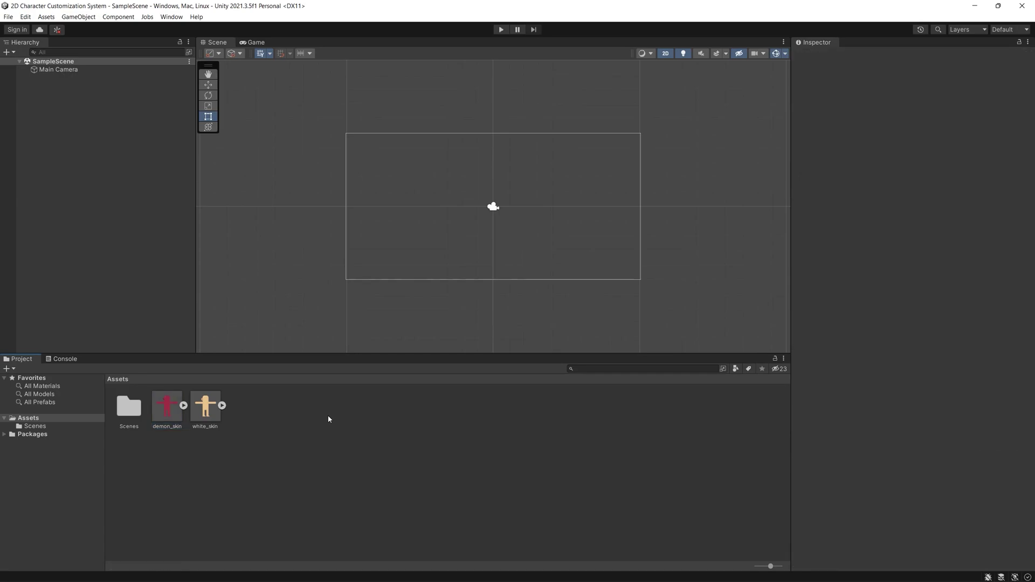
# - Enlarge the asset thumbnails and Scene view, then inspect white_skin's import settings
pyautogui.scroll(4, 292, 257)
pyautogui.scroll(2, 410, 240)
pyautogui.moveTo(410, 240); pyautogui.dragTo(312, 297, button='middle')
pyautogui.scroll(-5, 311, 297)
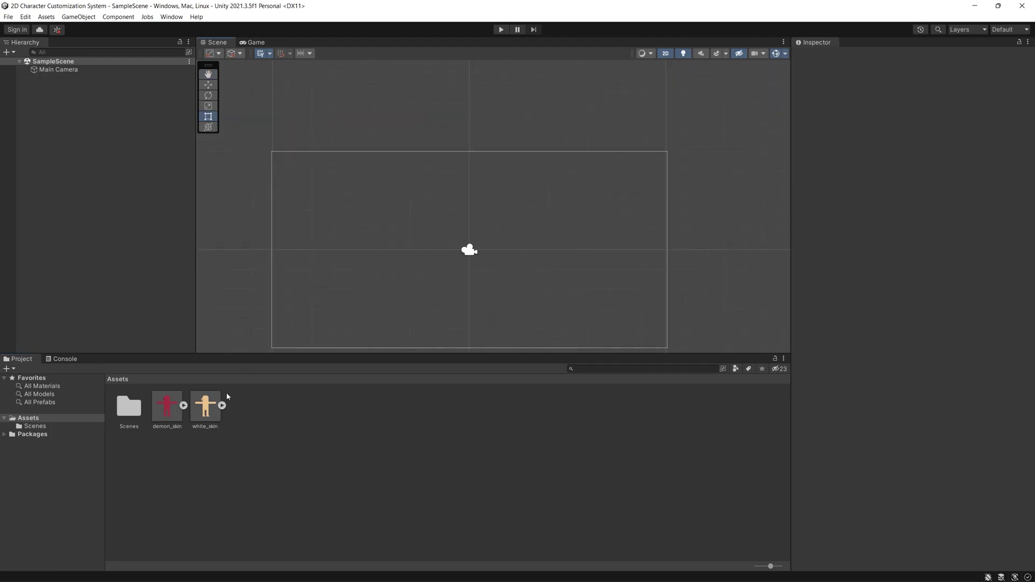
pyautogui.moveTo(769, 565); pyautogui.dragTo(779, 566)
pyautogui.moveTo(499, 353); pyautogui.dragTo(482, 427)
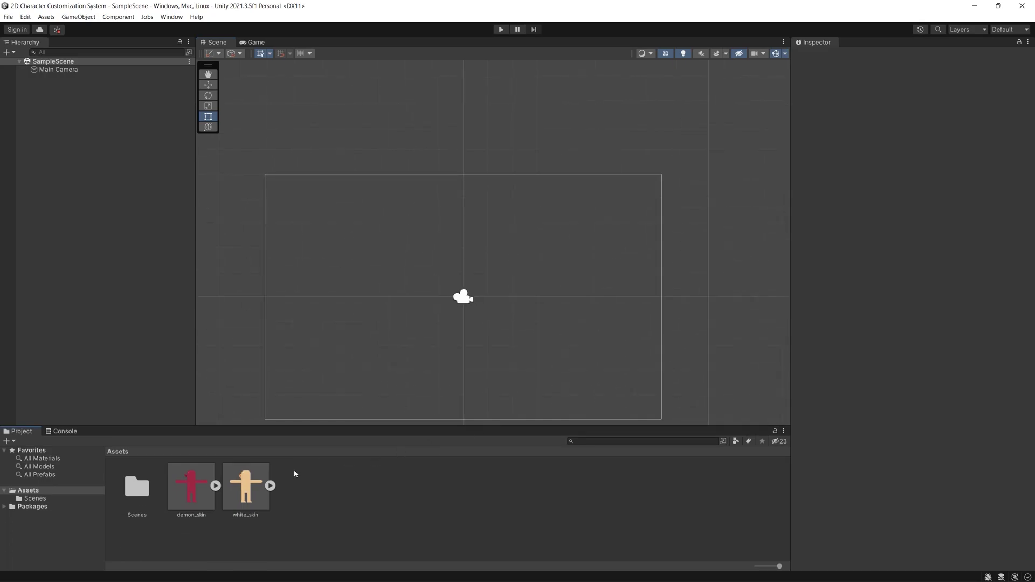
pyautogui.click(252, 482)
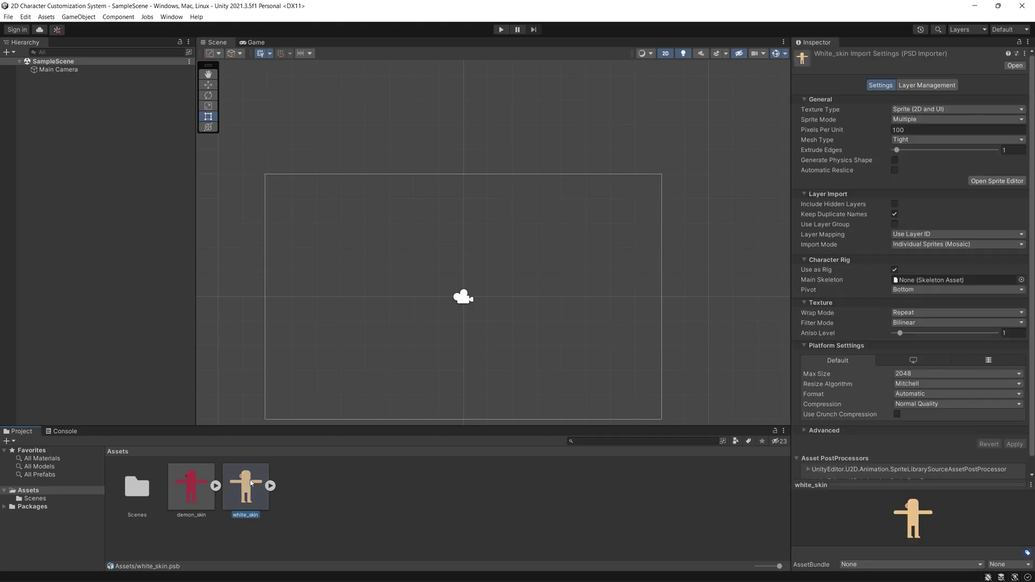
# - Open white_skin.psb in Photoshop 2022
pyautogui.doubleClick(251, 482)
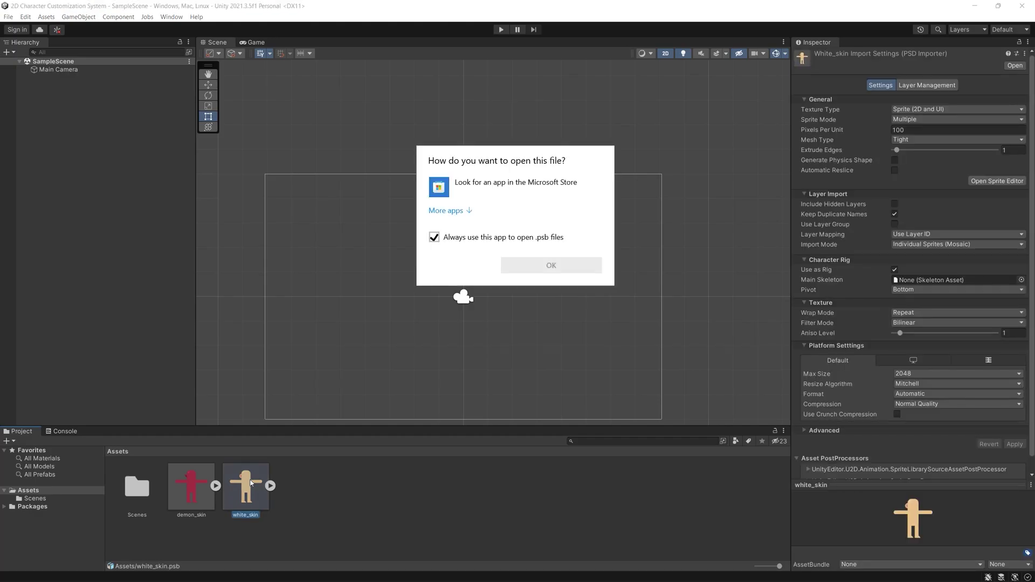
pyautogui.click(462, 211)
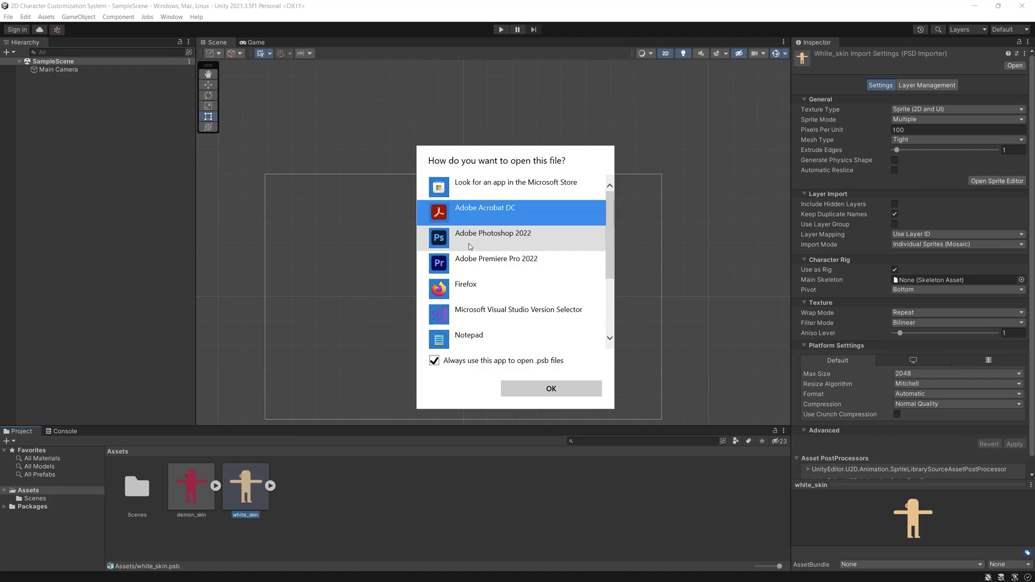
pyautogui.click(470, 246)
pyautogui.click(547, 391)
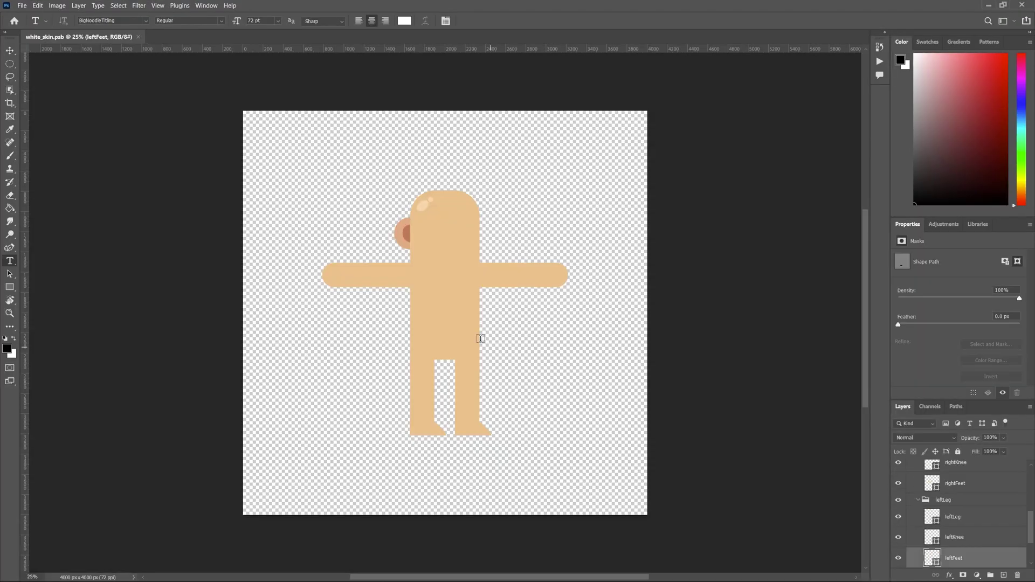
# - Expand the leftLeg and rightArm groups, toggling leftKnee, rightArm and rightHand visibility
pyautogui.scroll(5, 957, 502)
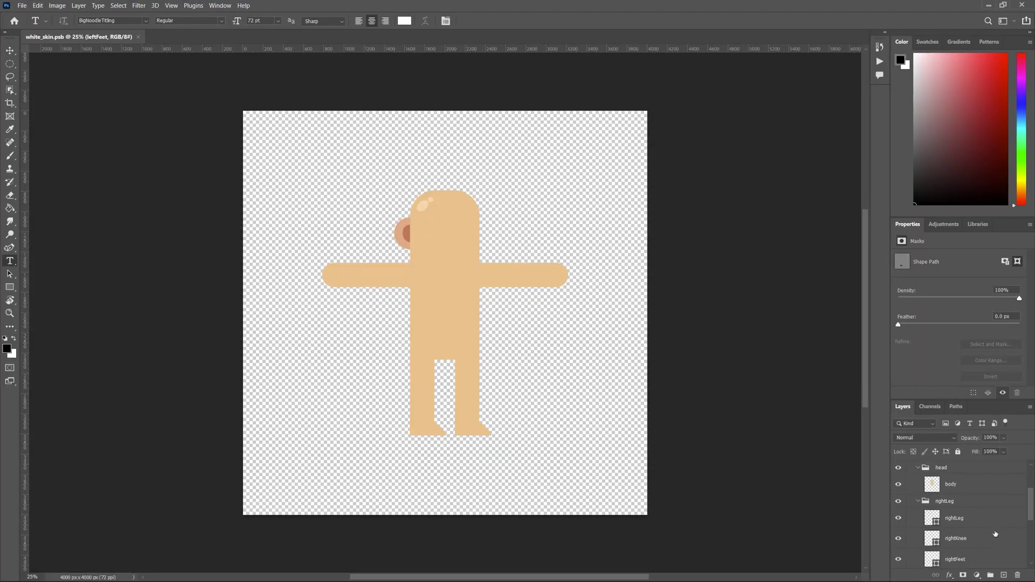
pyautogui.click(918, 480)
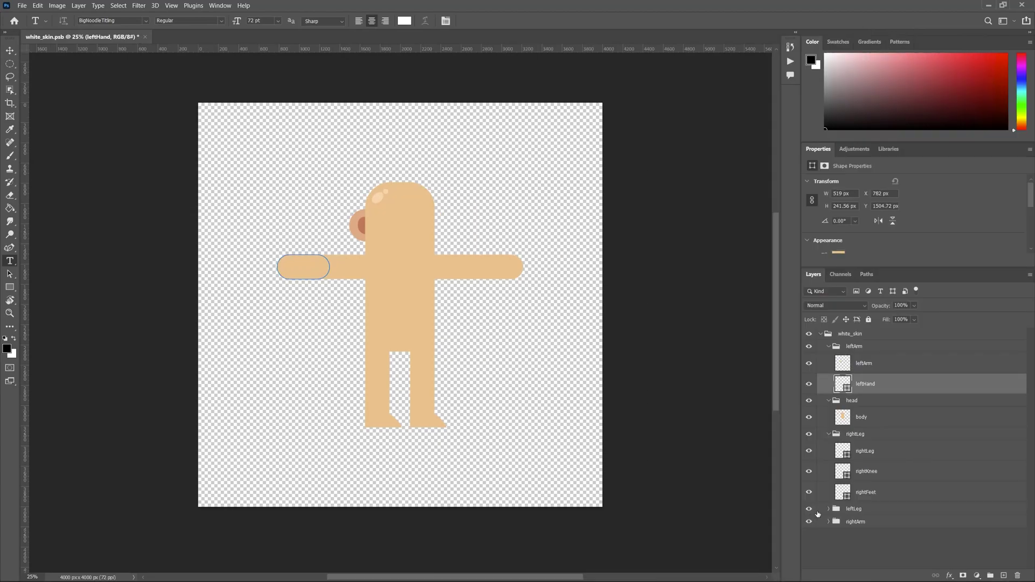
pyautogui.click(832, 509)
pyautogui.click(829, 509)
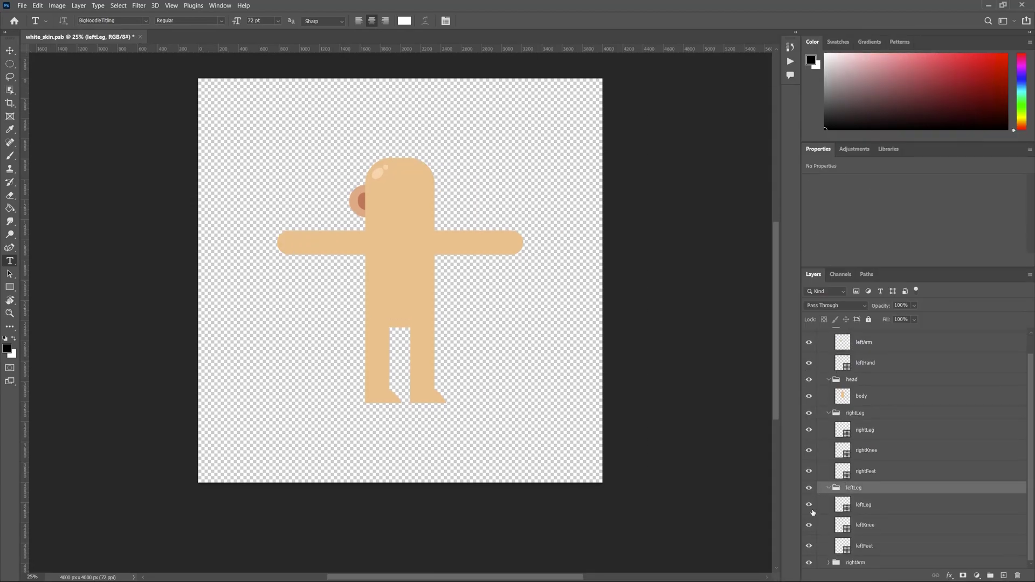
pyautogui.click(809, 524)
pyautogui.click(809, 524)
pyautogui.click(829, 562)
pyautogui.click(808, 538)
pyautogui.click(809, 539)
pyautogui.click(809, 559)
pyautogui.click(809, 559)
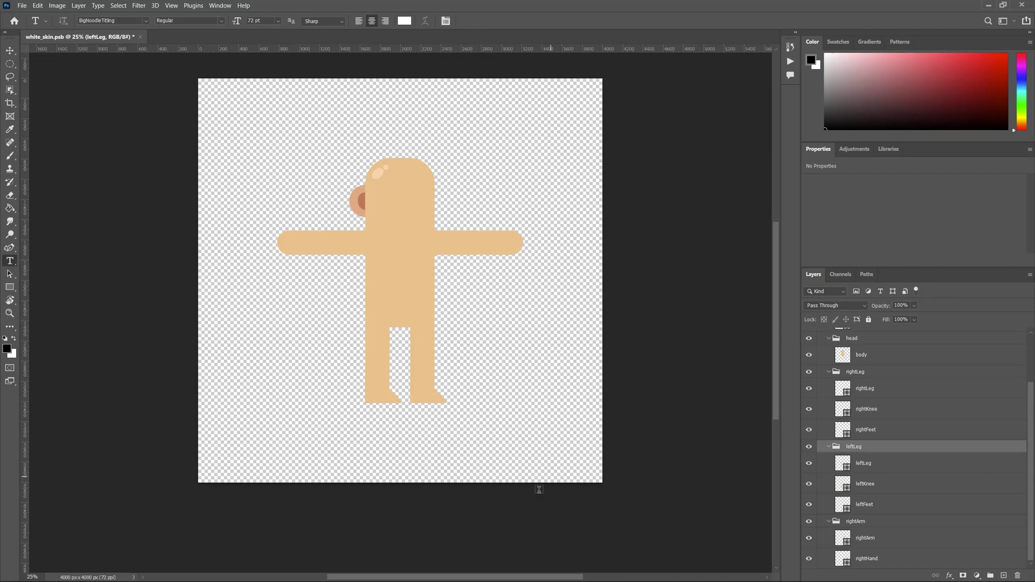
pyautogui.click(628, 571)
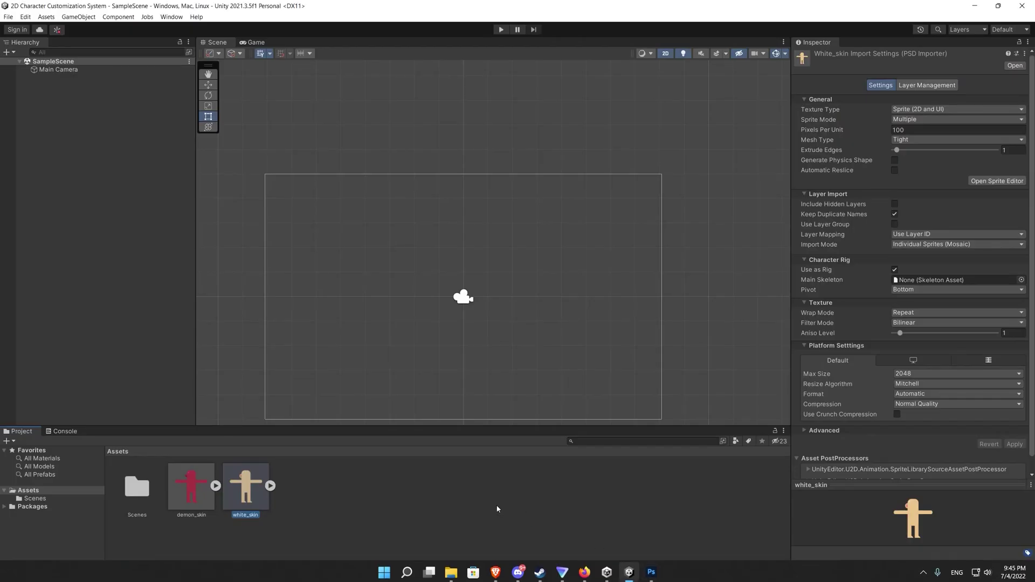
pyautogui.doubleClick(202, 481)
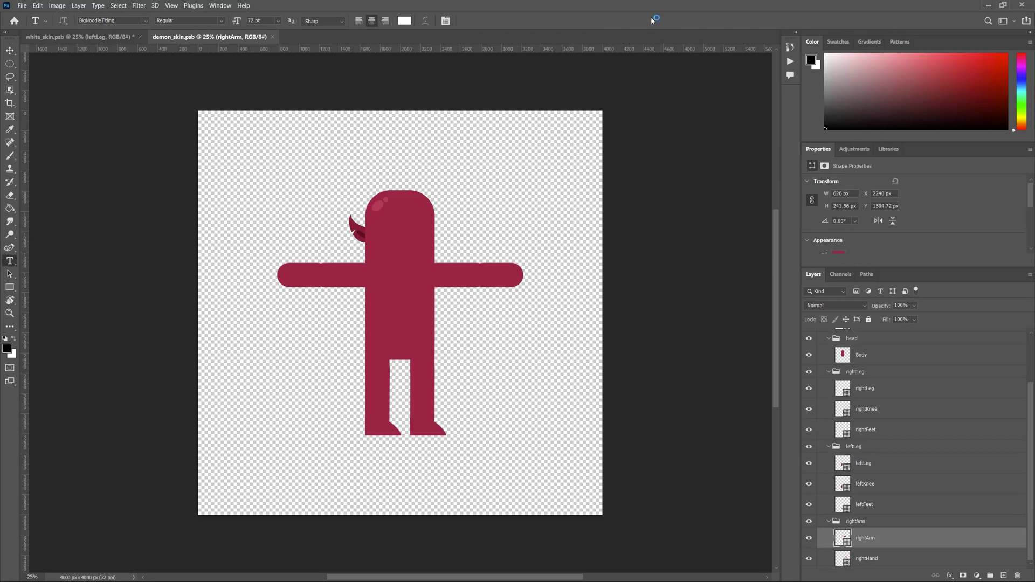
pyautogui.press('super+Left')
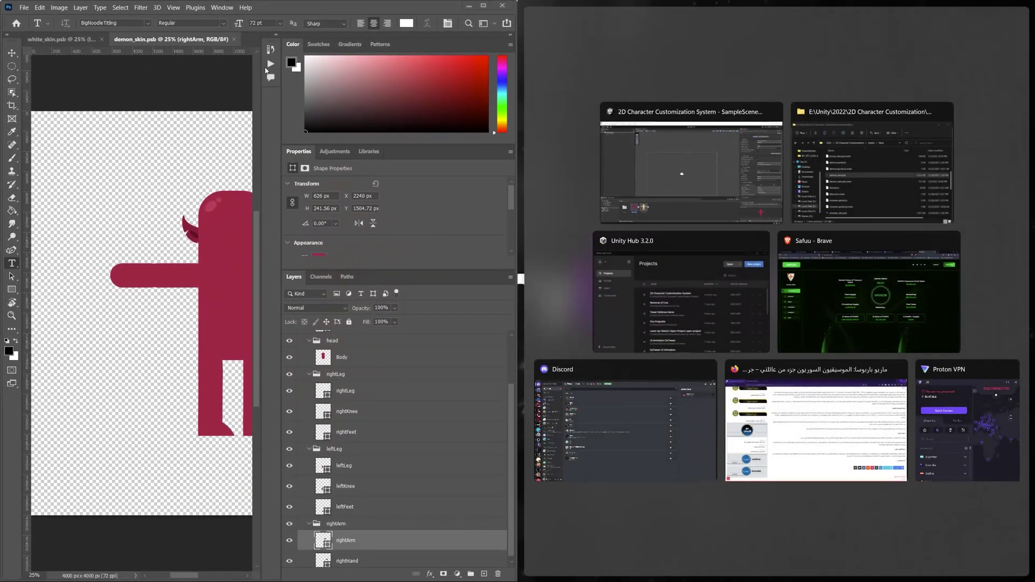
pyautogui.press('Escape')
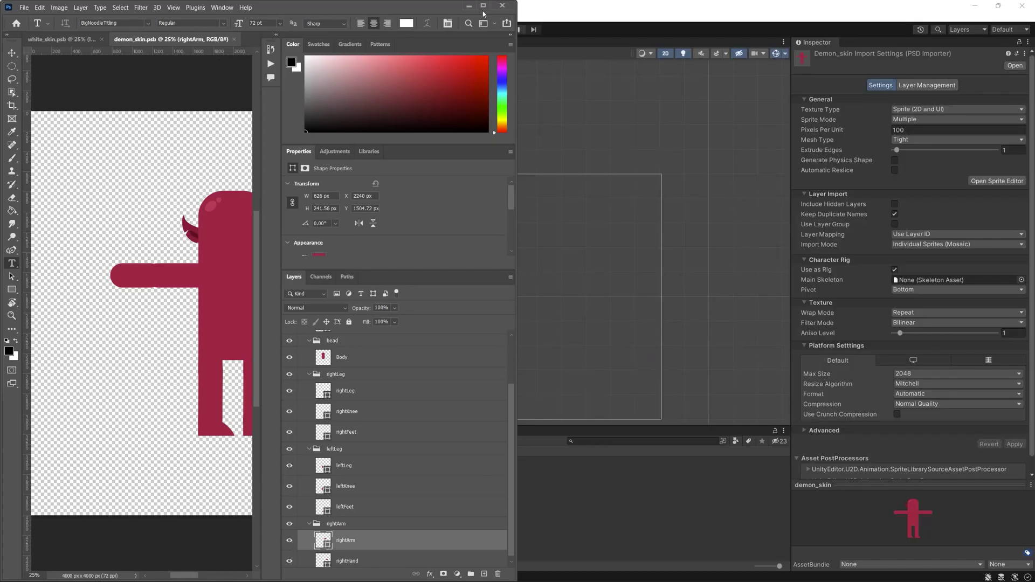
pyautogui.click(483, 6)
pyautogui.click(107, 37)
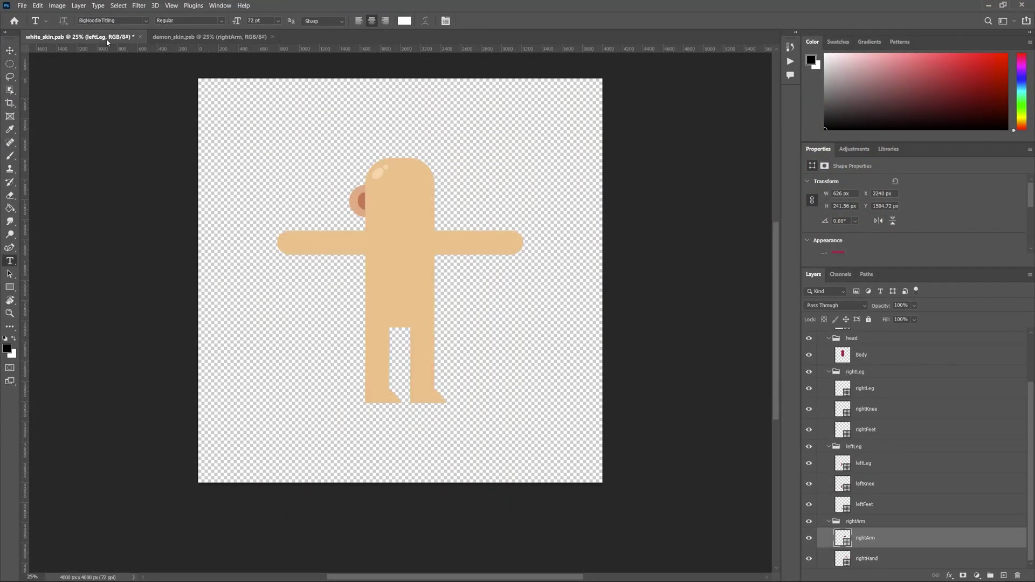
pyautogui.click(157, 39)
pyautogui.click(107, 38)
pyautogui.click(156, 39)
pyautogui.scroll(1, 381, 138)
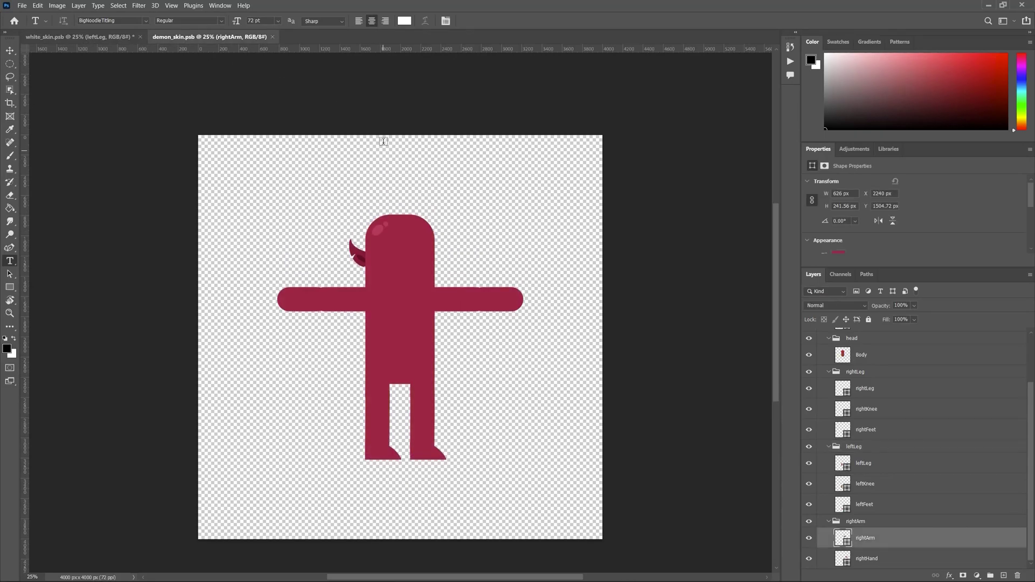
pyautogui.scroll(-2, 381, 107)
pyautogui.click(111, 38)
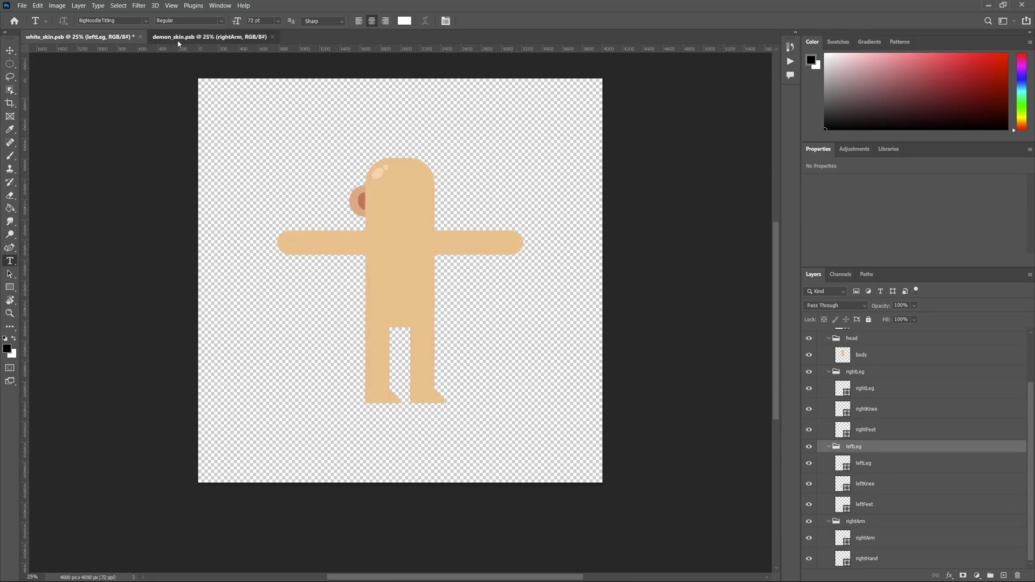
pyautogui.click(157, 38)
pyautogui.click(108, 37)
pyautogui.click(156, 38)
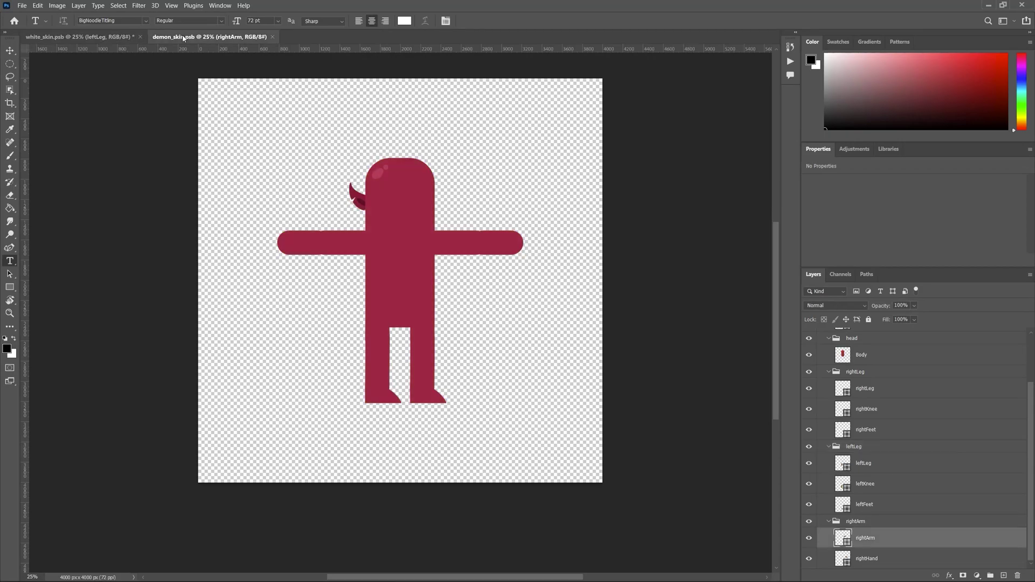
pyautogui.click(107, 37)
pyautogui.click(200, 38)
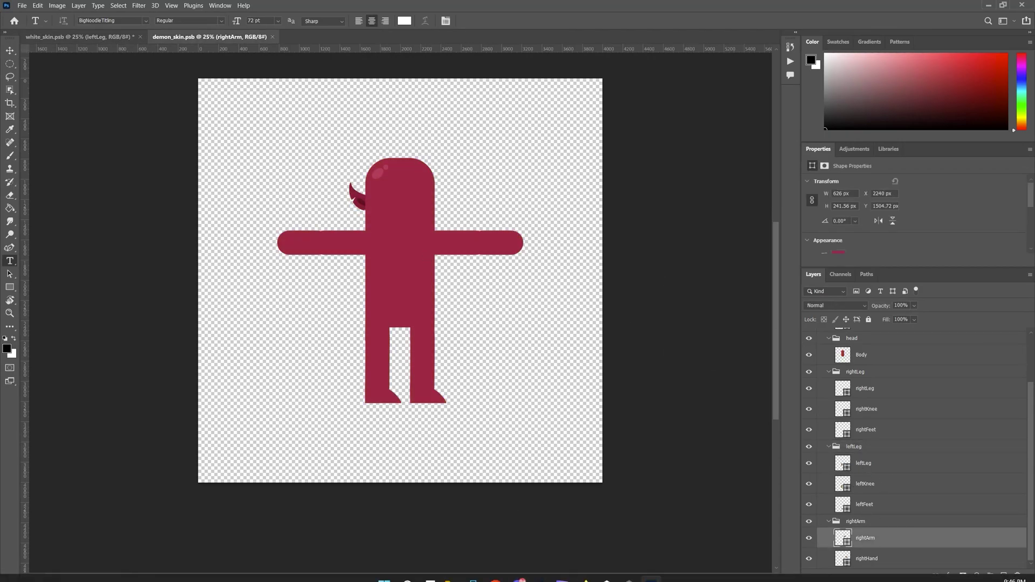
# - Open the white_skin sprite in the Sprite Editor's Skinning Editor
pyautogui.click(631, 570)
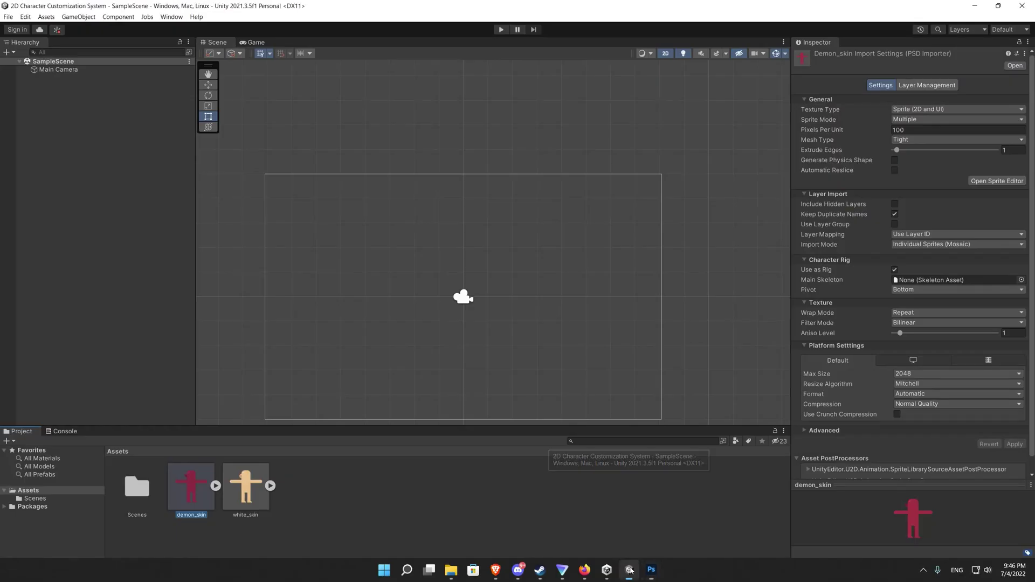
pyautogui.click(237, 489)
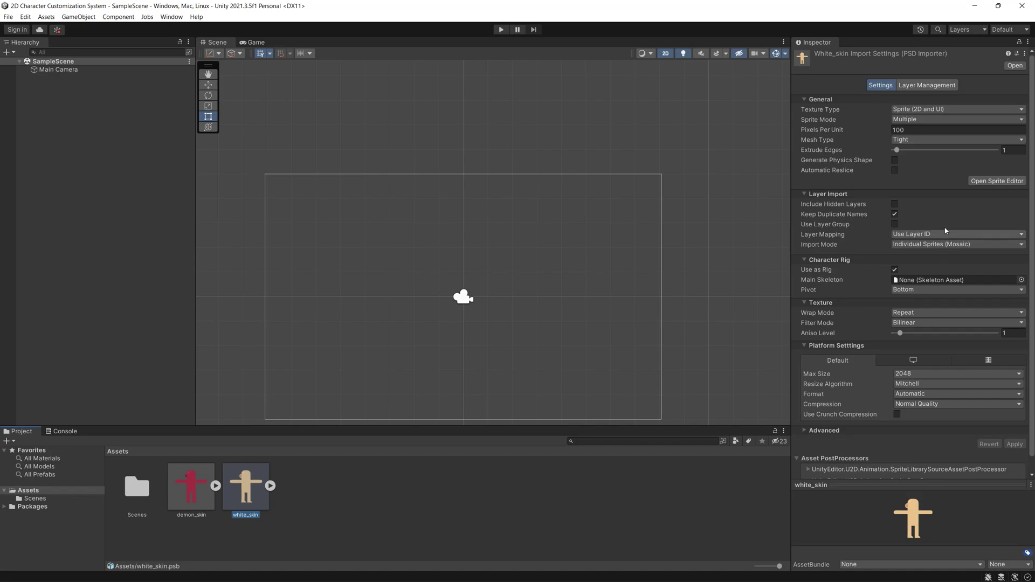
pyautogui.click(987, 184)
pyautogui.click(24, 18)
pyautogui.click(37, 69)
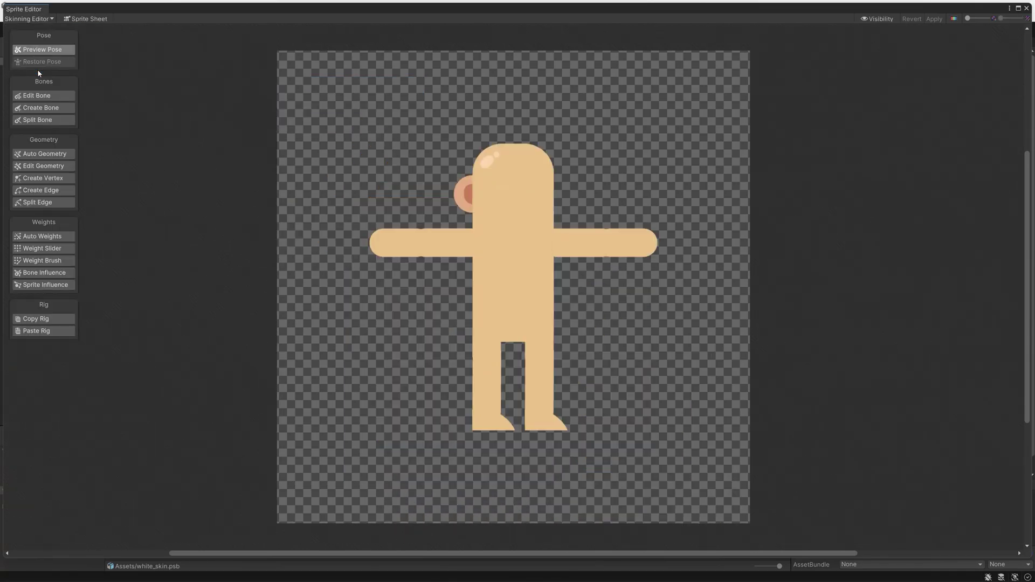
# - Create the skeleton: a body bone, a head bone, two-part bones for each arm, and leg bones
pyautogui.click(40, 108)
pyautogui.click(513, 307)
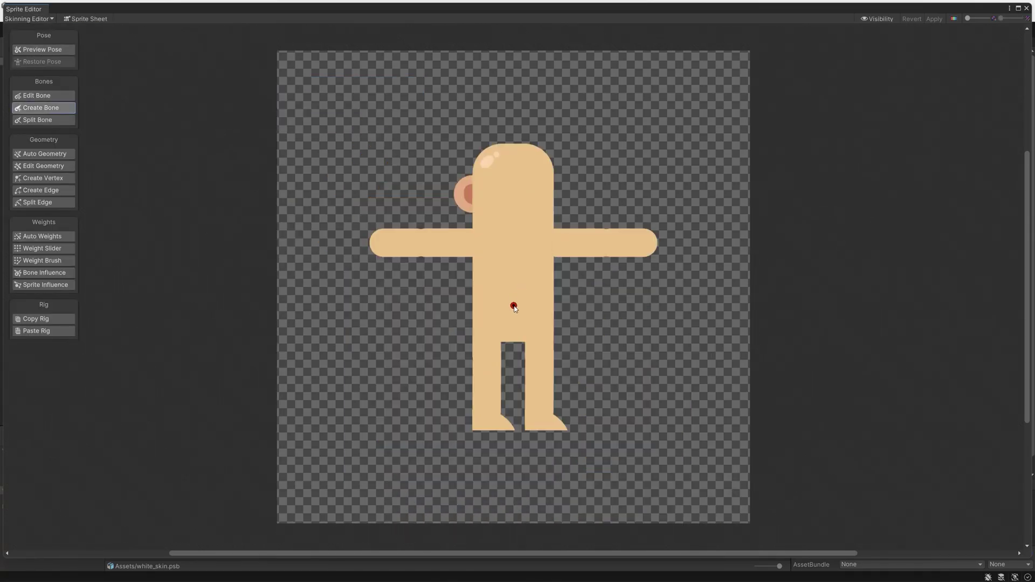
pyautogui.click(512, 232)
pyautogui.click(512, 163)
pyautogui.click(605, 243)
pyautogui.click(651, 242)
pyautogui.click(513, 299)
pyautogui.click(475, 243)
pyautogui.click(420, 242)
pyautogui.click(376, 243)
pyautogui.click(513, 299)
pyautogui.rightClick(559, 362)
pyautogui.click(489, 331)
pyautogui.click(488, 382)
pyautogui.click(486, 423)
# - Auto-generate meshes and weights for all sprites, test-pose the limbs, then restore the original pose
pyautogui.click(44, 154)
pyautogui.click(936, 535)
pyautogui.moveTo(579, 242); pyautogui.dragTo(577, 252)
pyautogui.moveTo(447, 242); pyautogui.dragTo(454, 261)
pyautogui.moveTo(418, 292); pyautogui.dragTo(414, 265)
pyautogui.moveTo(512, 200); pyautogui.dragTo(526, 203)
pyautogui.moveTo(513, 269); pyautogui.dragTo(529, 274)
pyautogui.hotkey('ctrl', 'z')
pyautogui.moveTo(539, 356); pyautogui.dragTo(560, 348)
pyautogui.moveTo(487, 356)
pyautogui.mouseDown()
pyautogui.moveTo(523, 355)
pyautogui.moveTo(487, 396)
pyautogui.mouseUp()
pyautogui.moveTo(527, 201); pyautogui.dragTo(512, 200)
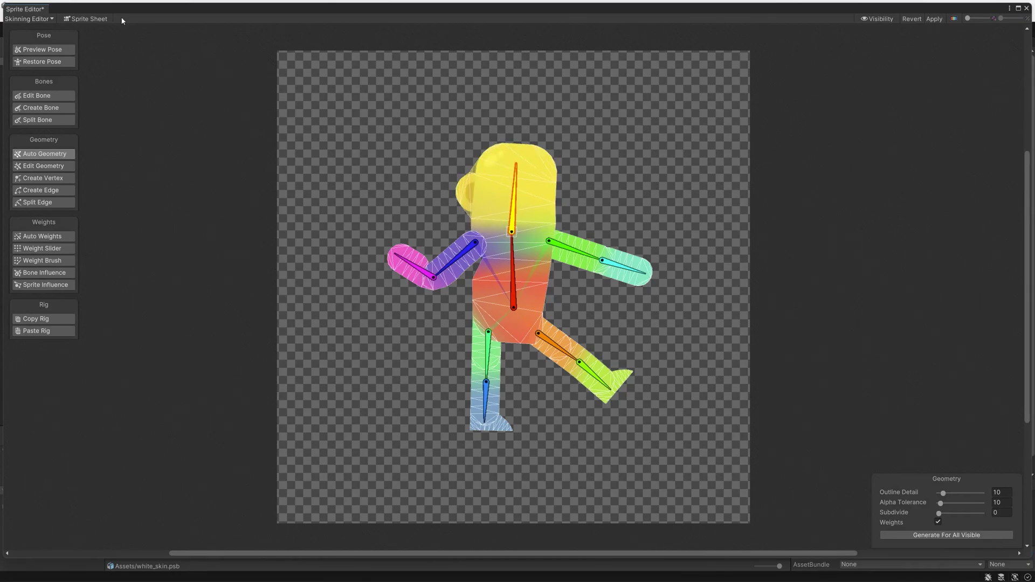
pyautogui.click(42, 62)
# - Rename the head and arm bones to head, leftHand, RightArm and rightHand
pyautogui.doubleClick(501, 281)
pyautogui.click(45, 274)
pyautogui.click(42, 96)
pyautogui.moveTo(964, 497); pyautogui.dragTo(838, 474)
pyautogui.write('head')
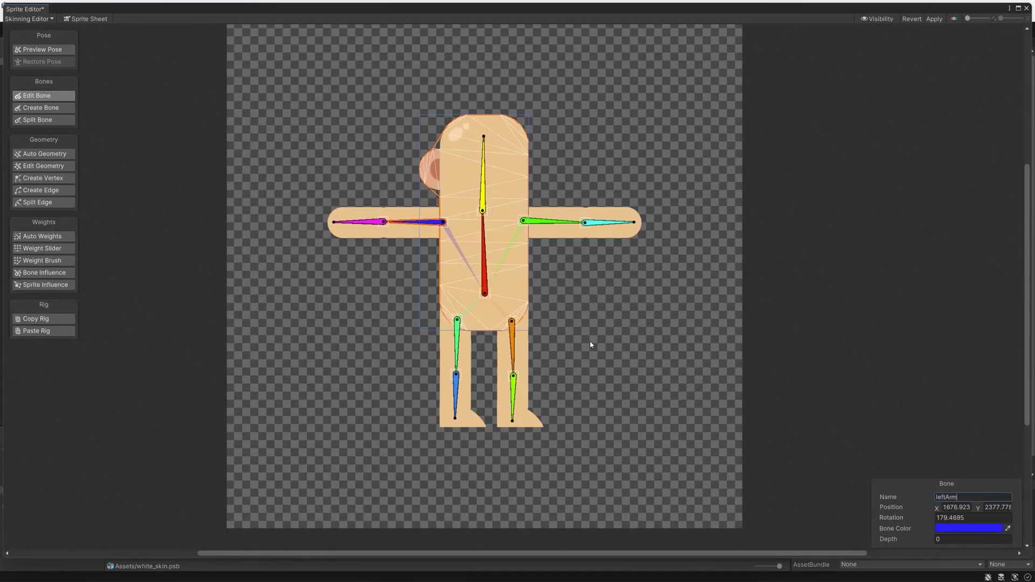
pyautogui.click(358, 222)
pyautogui.write('leftHand')
pyautogui.click(554, 221)
pyautogui.write('RightArm')
pyautogui.click(609, 223)
pyautogui.write('rightHand')
# - Rename the left leg bones to LeftLeg and LeftFoot
pyautogui.click(456, 345)
pyautogui.write('LeftLeg')
pyautogui.click(513, 395)
pyautogui.click(970, 497)
pyautogui.write('LeftFoot')
# - Rename the remaining leg bones to rightLeg, rightFeet and leftFeet
pyautogui.click(44, 273)
pyautogui.click(42, 96)
pyautogui.click(513, 350)
pyautogui.click(970, 497)
pyautogui.write('rightLeg')
pyautogui.click(513, 396)
pyautogui.click(970, 497)
pyautogui.write('rightFeet')
pyautogui.click(455, 394)
pyautogui.click(965, 497)
pyautogui.write('leftFeet')
# - Remove the leg and arm bone influences from the body sprite and test the pose
pyautogui.click(44, 274)
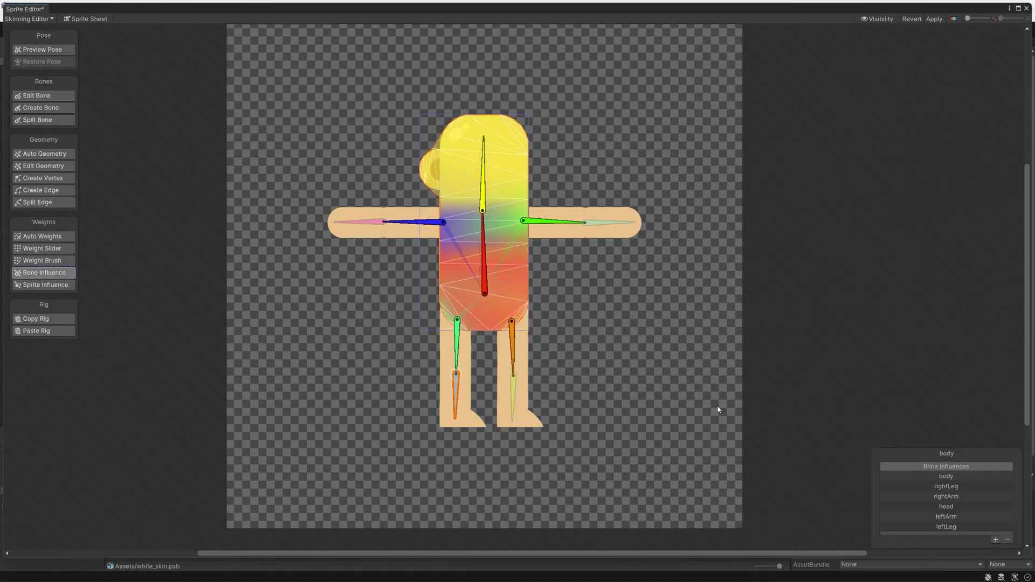
pyautogui.click(952, 487)
pyautogui.click(1008, 540)
pyautogui.click(952, 487)
pyautogui.click(1007, 540)
pyautogui.click(952, 487)
pyautogui.click(1007, 540)
pyautogui.moveTo(483, 249); pyautogui.dragTo(500, 251)
pyautogui.hotkey('ctrl', 'z')
pyautogui.moveTo(369, 222); pyautogui.dragTo(372, 226)
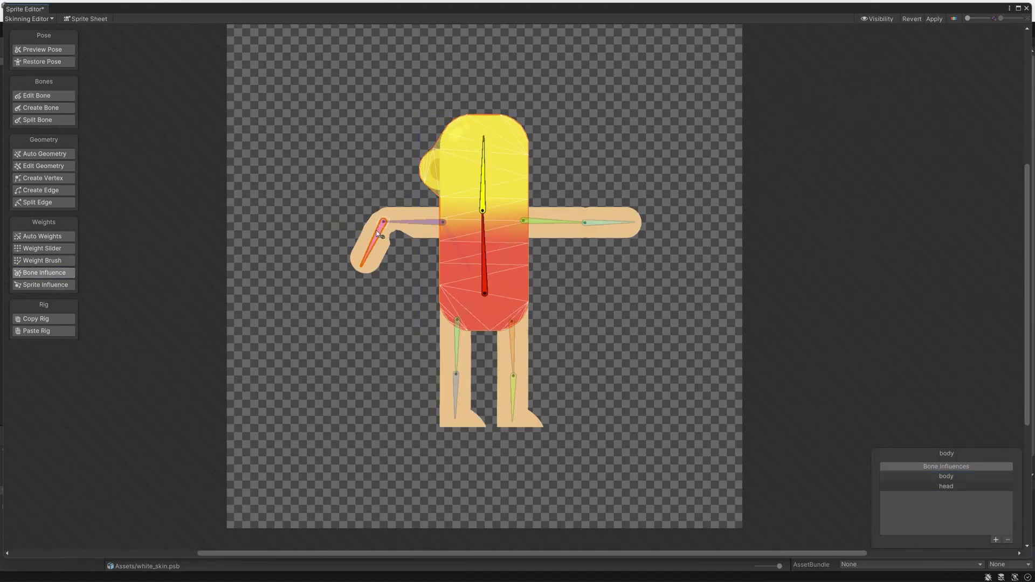
pyautogui.hotkey('ctrl', 'z')
# - Move the left leg bone's root higher after testing the leg rotations
pyautogui.moveTo(511, 368); pyautogui.dragTo(545, 351)
pyautogui.moveTo(457, 361); pyautogui.dragTo(513, 347)
pyautogui.hotkey('ctrl', 'z')
pyautogui.doubleClick(545, 330)
pyautogui.hotkey('shift', '1')
pyautogui.hotkey('shift', 'w')
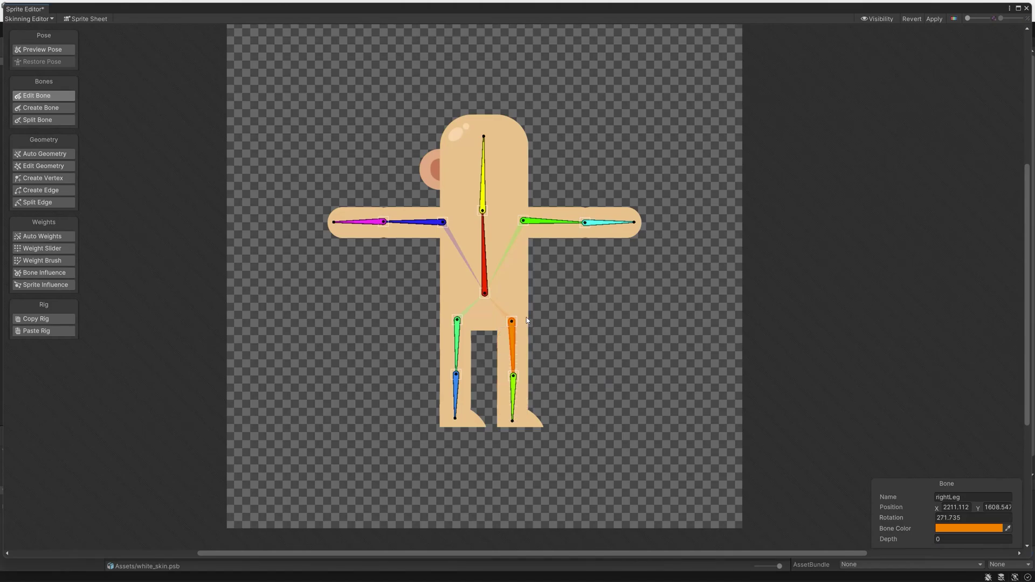
pyautogui.moveTo(456, 320); pyautogui.dragTo(456, 297)
# - Regenerate meshes and weights, test the legs, and apply the rig to white_skin
pyautogui.click(44, 155)
pyautogui.click(946, 535)
pyautogui.doubleClick(554, 321)
pyautogui.moveTo(513, 346); pyautogui.dragTo(543, 335)
pyautogui.moveTo(457, 342); pyautogui.dragTo(444, 335)
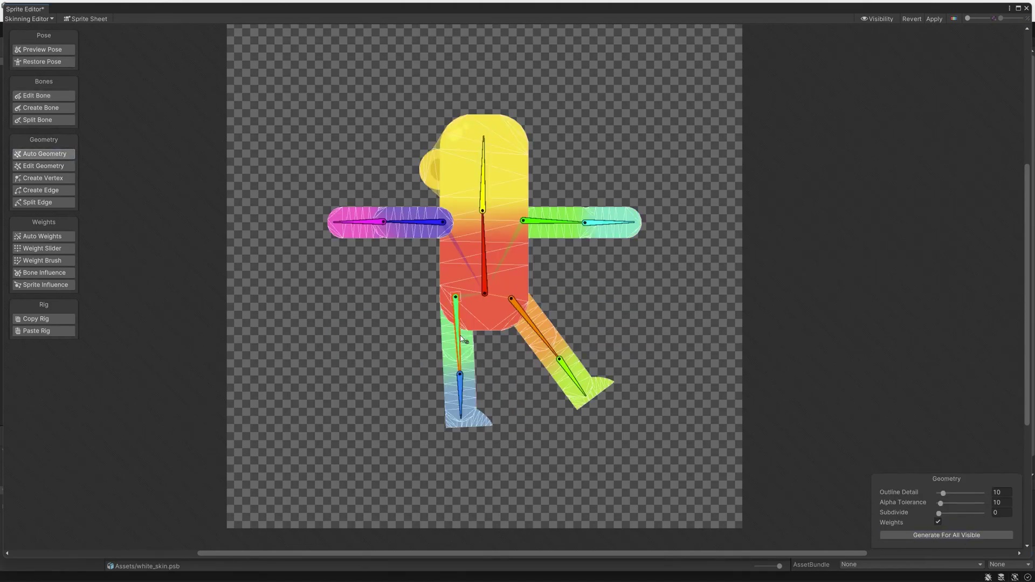
pyautogui.hotkey('ctrl', 'z')
pyautogui.hotkey('ctrl', 'z')
pyautogui.click(927, 20)
pyautogui.click(1026, 8)
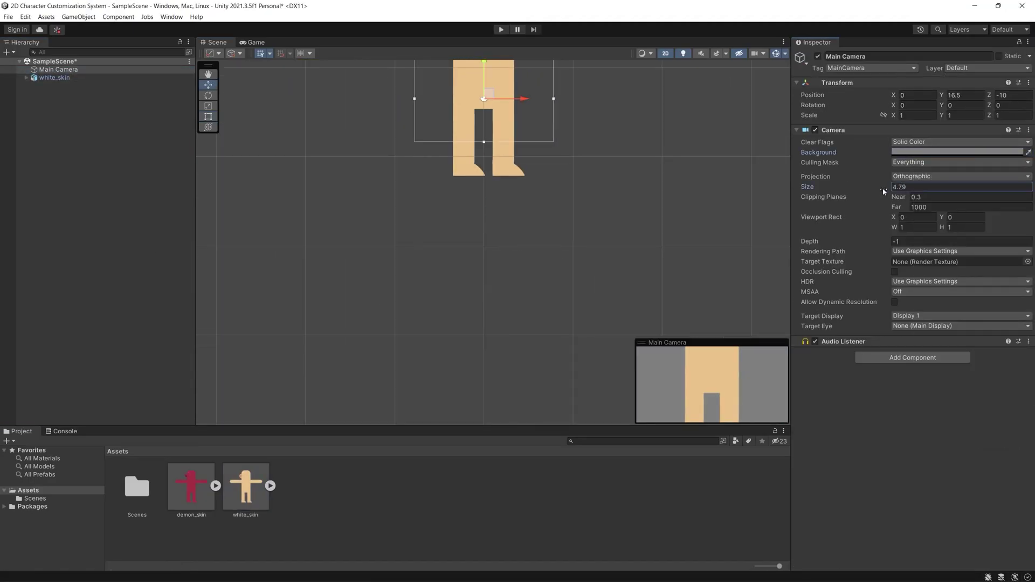
# - Set the Main Camera size to 25 and position it above the character
pyautogui.scroll(-15, 587, 251)
pyautogui.moveTo(883, 191); pyautogui.dragTo(919, 192)
pyautogui.moveTo(545, 176); pyautogui.dragTo(553, 161)
pyautogui.moveTo(884, 188); pyautogui.dragTo(906, 189)
pyautogui.write('25')
pyautogui.scroll(12, 652, 116)
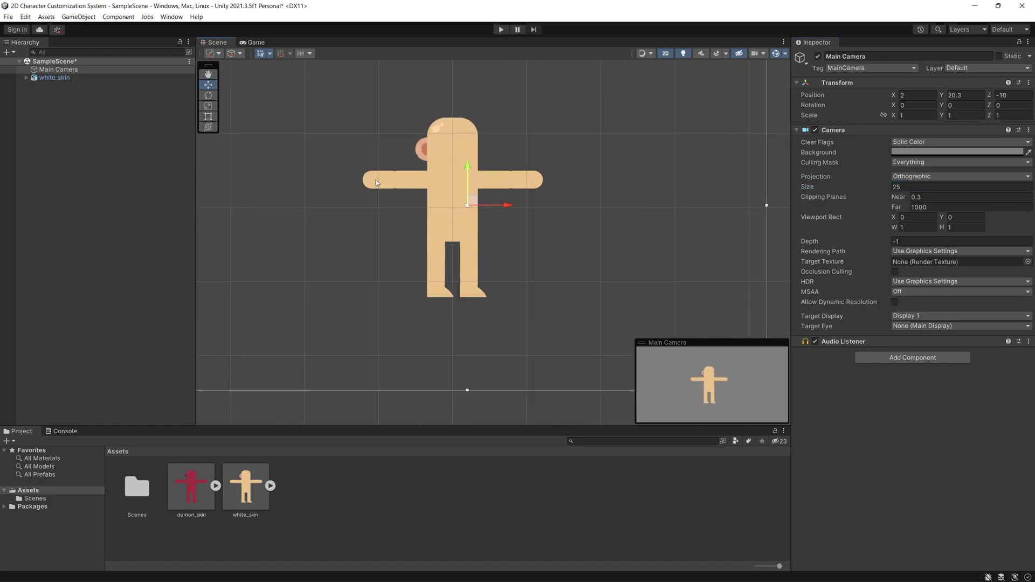
# - Add empty controller children under the hand and feet bones, including leftLegController
pyautogui.click(54, 78)
pyautogui.click(911, 145)
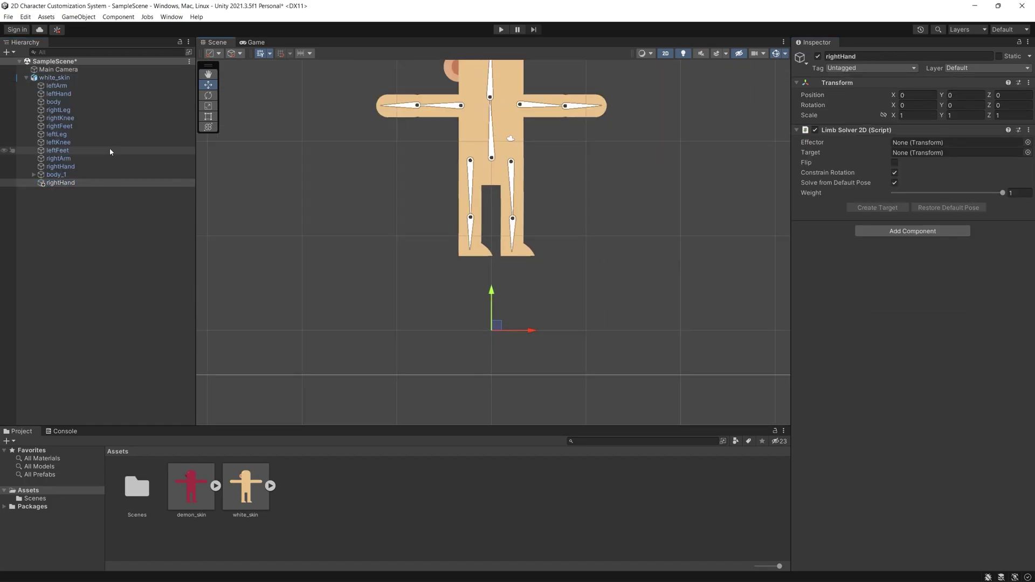
pyautogui.rightClick(64, 199)
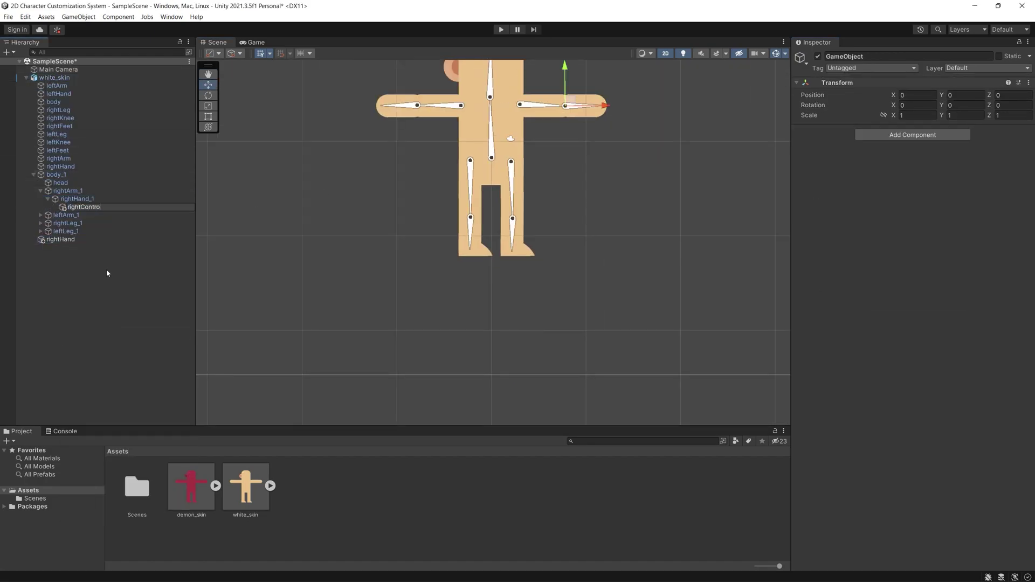
pyautogui.doubleClick(75, 223)
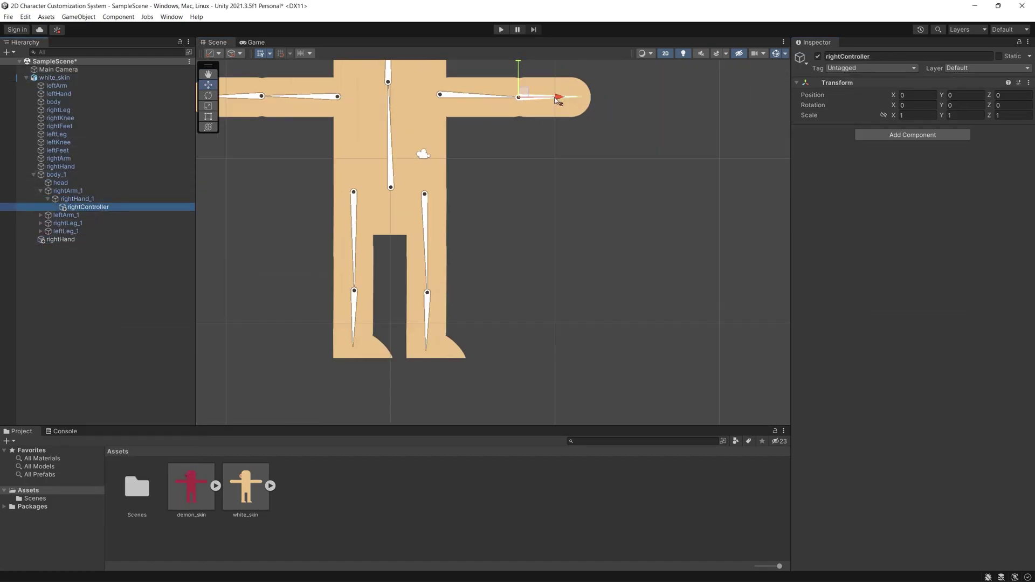
pyautogui.rightClick(68, 222)
pyautogui.click(102, 357)
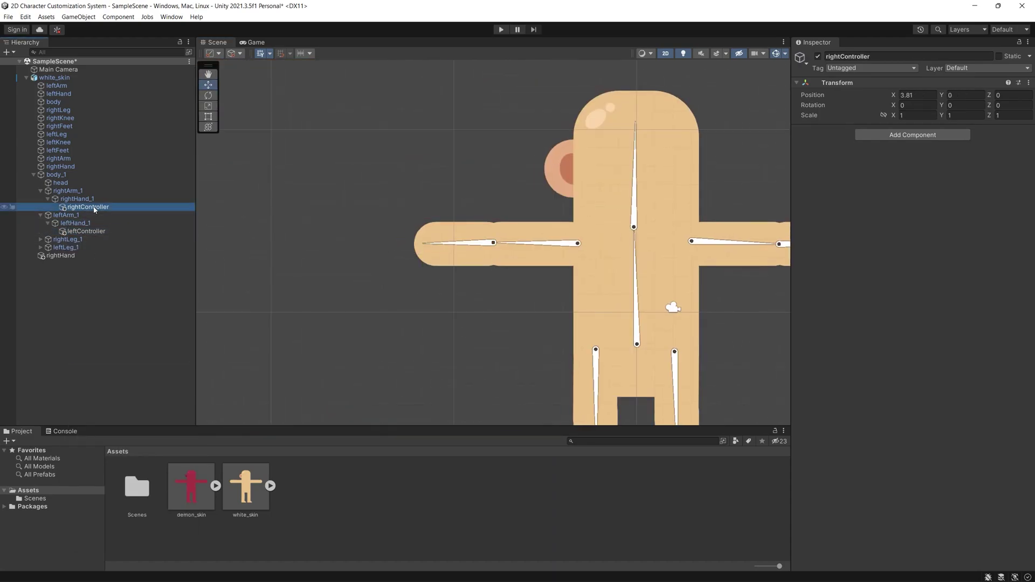
pyautogui.click(89, 231)
pyautogui.click(116, 269)
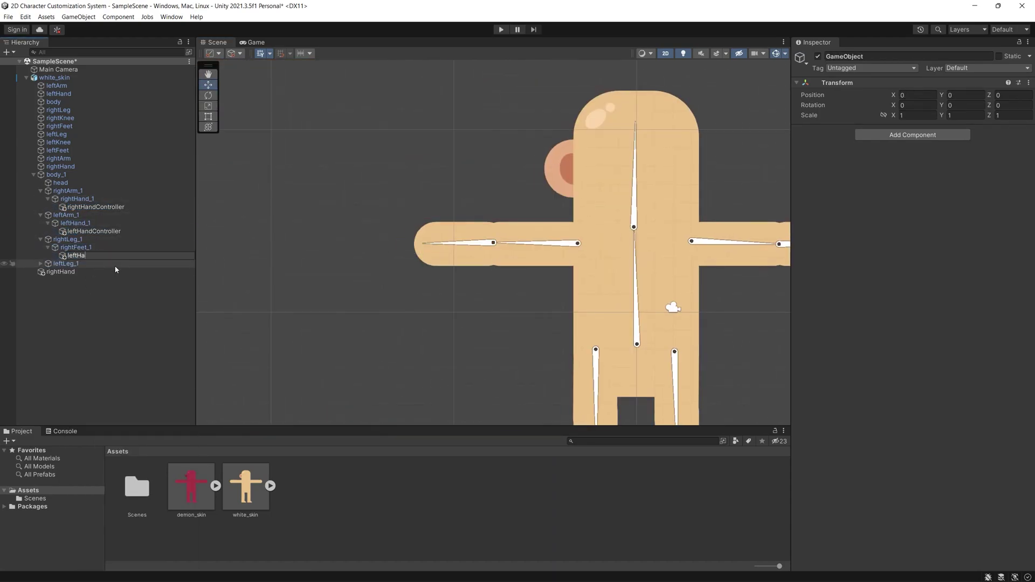
pyautogui.write('leftLegCo')
pyautogui.write('left')
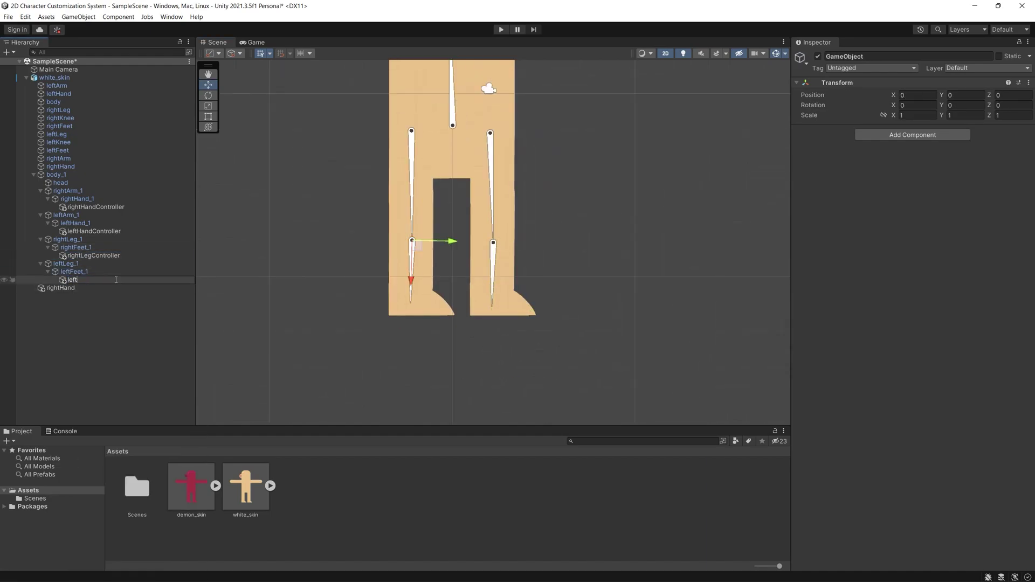
pyautogui.write('LegController')
pyautogui.press('Return')
# - Test the rightHand limb solver with a flipped bend, then add a leftHand limb solver
pyautogui.click(60, 288)
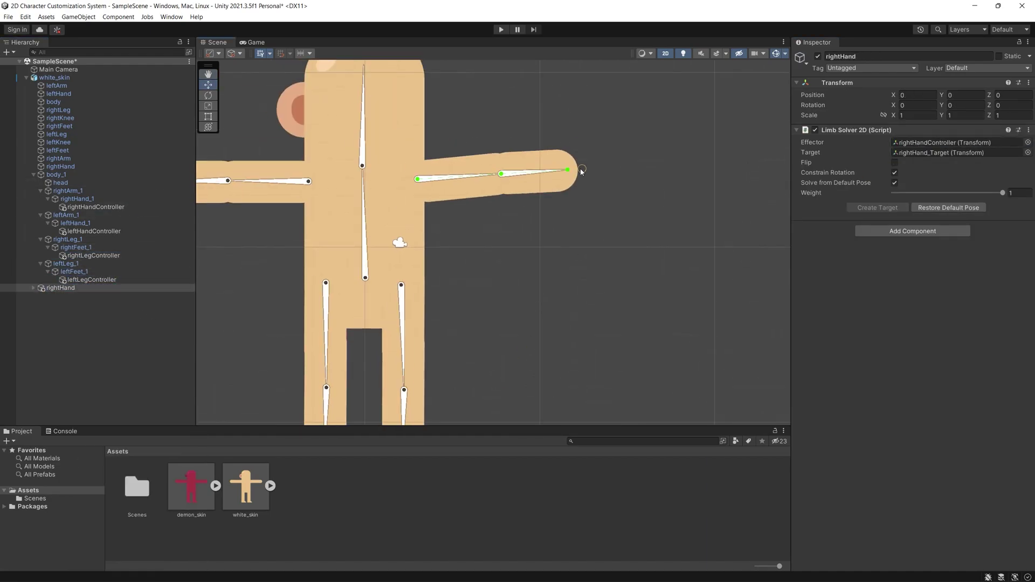
pyautogui.moveTo(571, 161); pyautogui.dragTo(552, 223)
pyautogui.click(895, 162)
pyautogui.moveTo(553, 223); pyautogui.dragTo(568, 174)
pyautogui.click(55, 77)
pyautogui.click(1009, 183)
pyautogui.click(78, 295)
pyautogui.write('left')
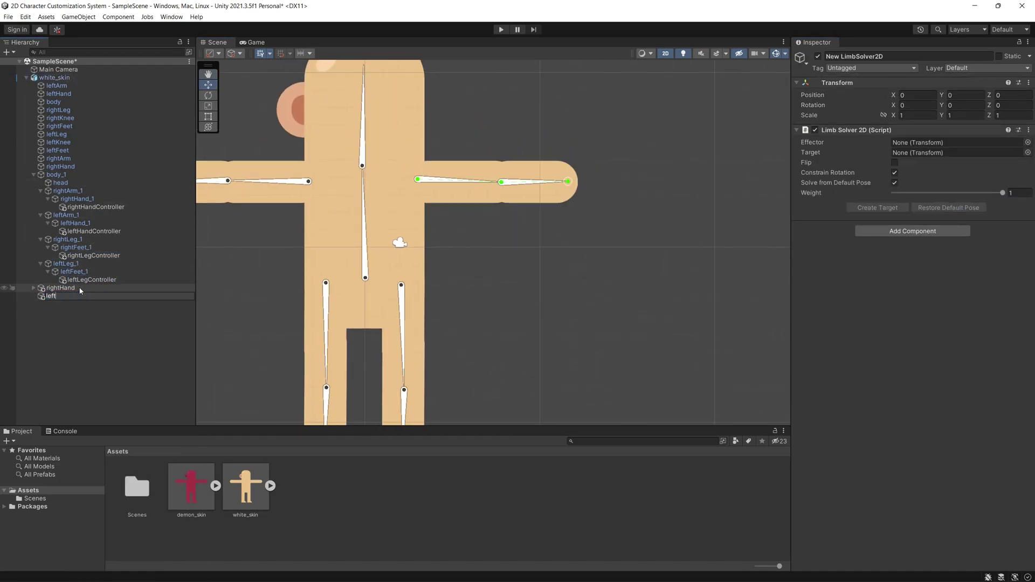
pyautogui.write('Hand')
pyautogui.press('Return')
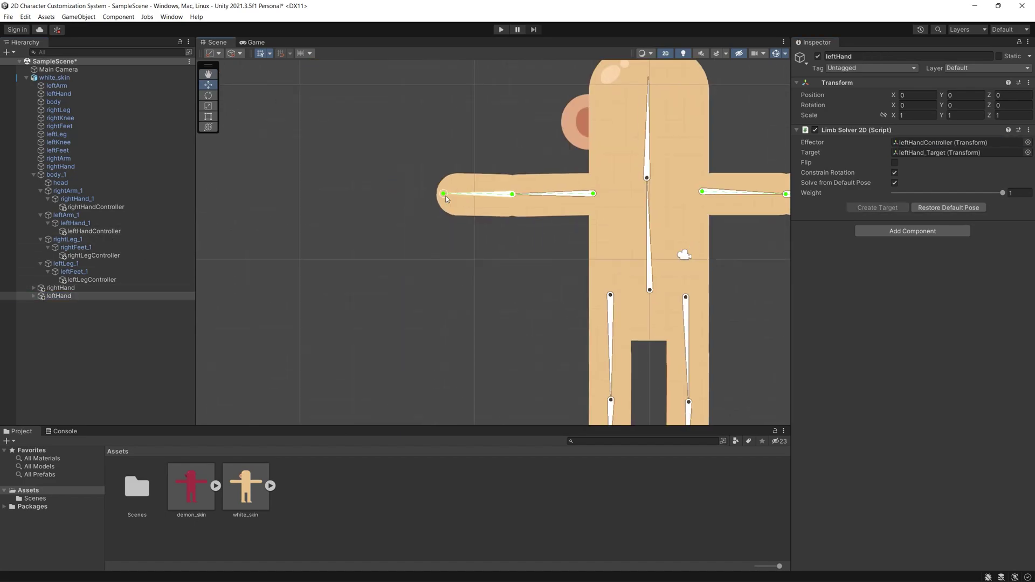
# - Add a rightLeg limb solver, create the left leg's IK target, and test the leg IK by moving body_1
pyautogui.click(54, 77)
pyautogui.click(1010, 249)
pyautogui.click(948, 285)
pyautogui.write('rightLe')
pyautogui.write('g')
pyautogui.press('Return')
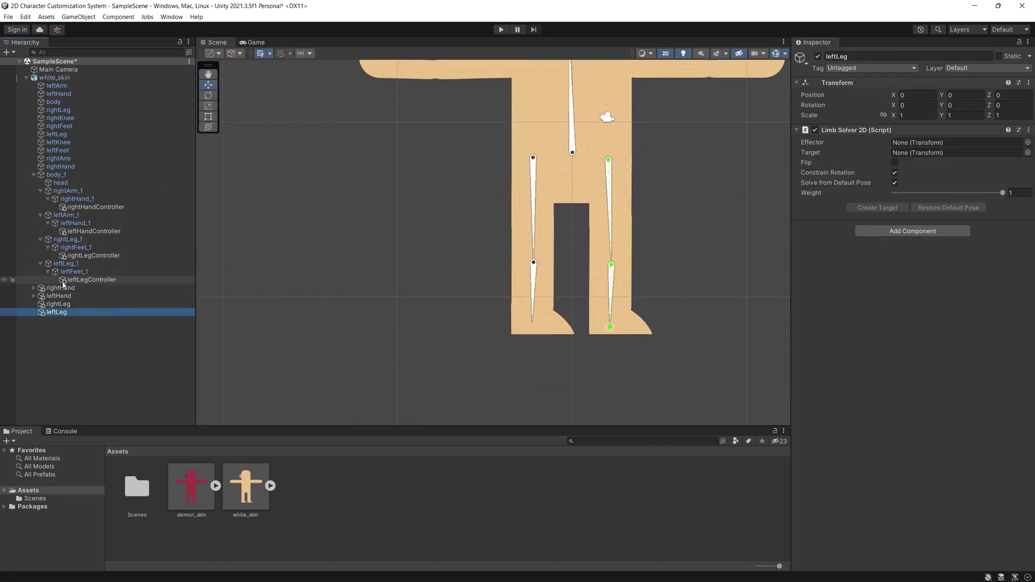
pyautogui.moveTo(92, 280); pyautogui.dragTo(957, 143)
pyautogui.click(877, 208)
pyautogui.scroll(-5, 570, 286)
pyautogui.scroll(3, 570, 287)
pyautogui.moveTo(490, 132); pyautogui.dragTo(503, 134)
pyautogui.hotkey('ctrl', 'z')
pyautogui.scroll(2, 531, 264)
pyautogui.moveTo(439, 274); pyautogui.dragTo(501, 286)
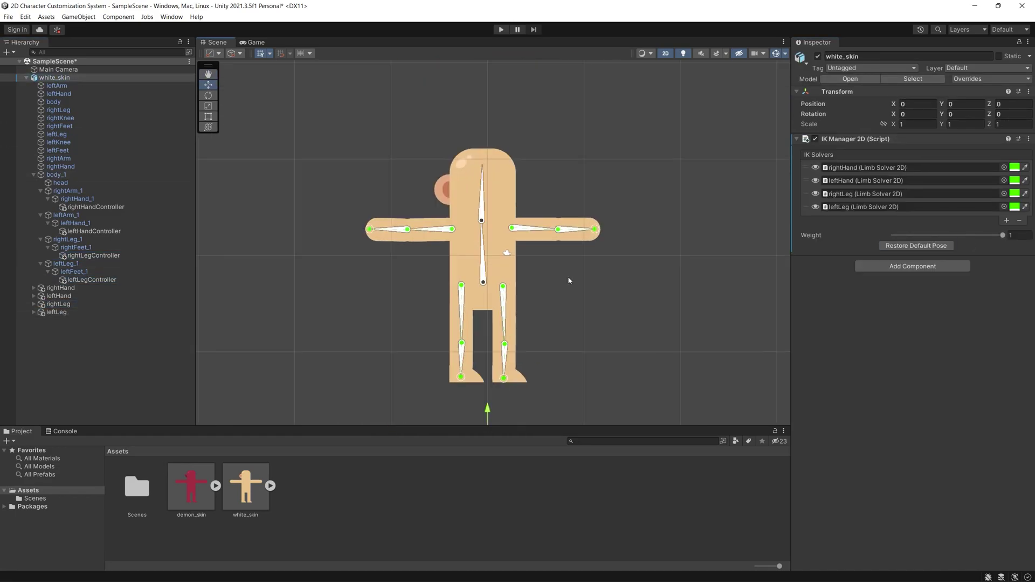
# - Create a new animation clip for white_skin in the Animation window, in a new folder
pyautogui.click(171, 16)
pyautogui.click(323, 215)
pyautogui.click(562, 384)
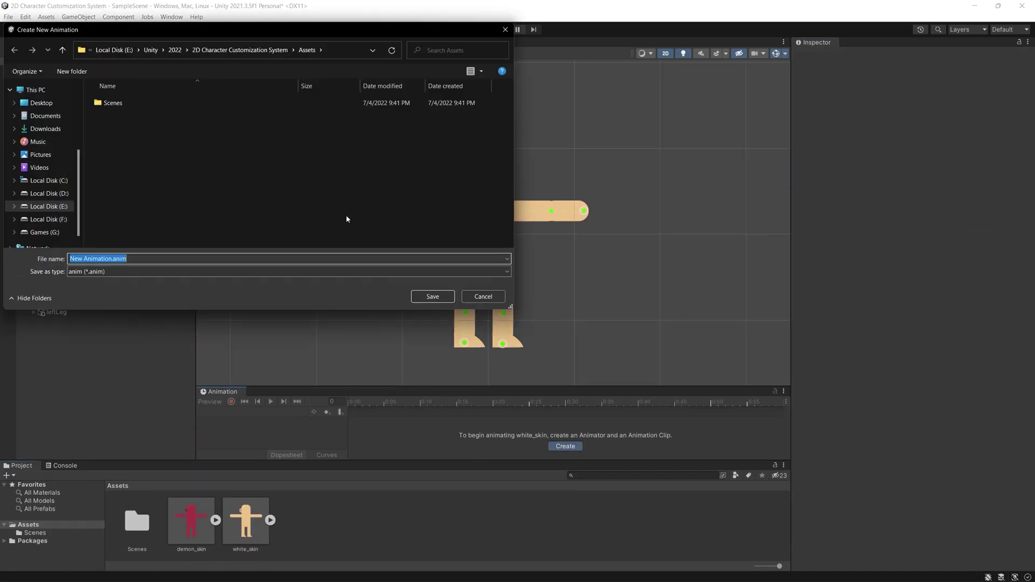
pyautogui.hotkey('ctrl', 'shift', 'n')
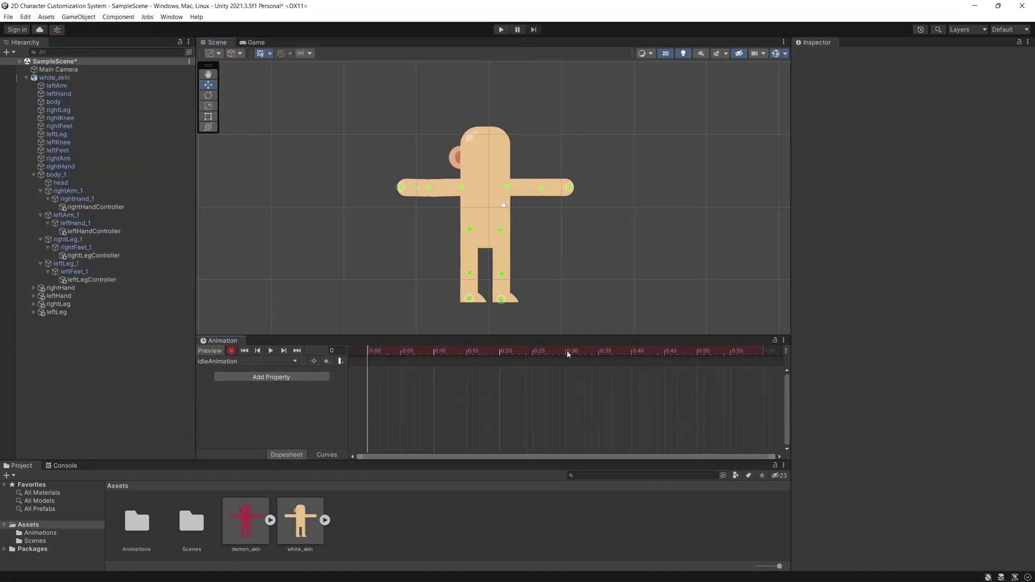
# - Save IdleAnimation in Animations, key body_1's position, and raise the right hand target at frame 20
pyautogui.click(498, 350)
pyautogui.click(490, 230)
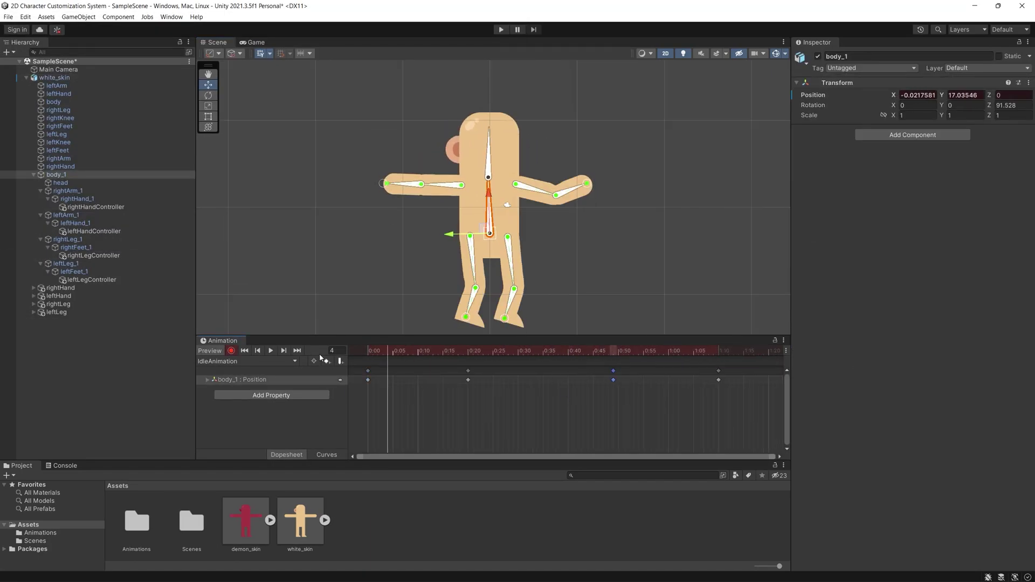
pyautogui.click(589, 280)
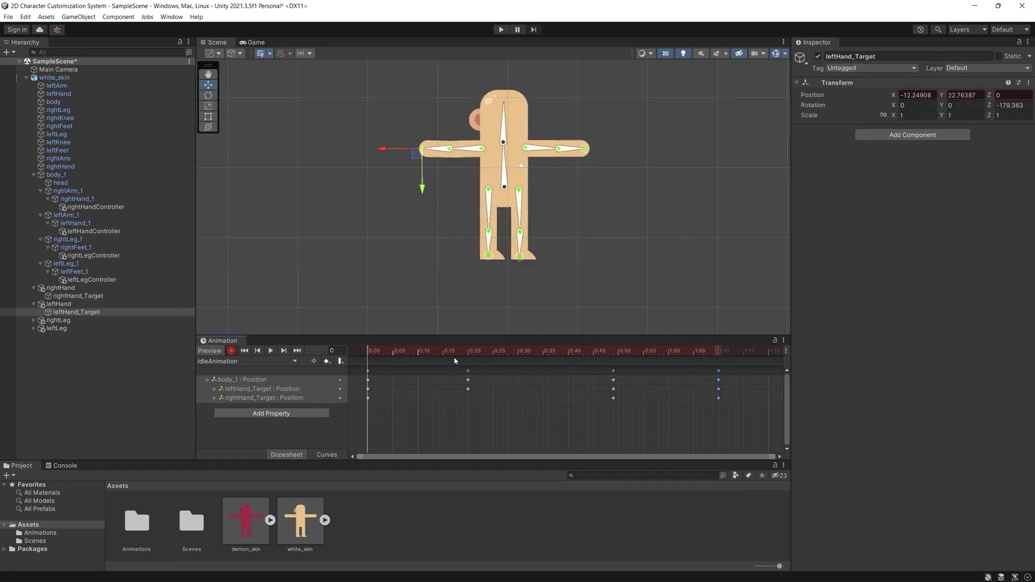
pyautogui.moveTo(454, 356); pyautogui.dragTo(468, 353)
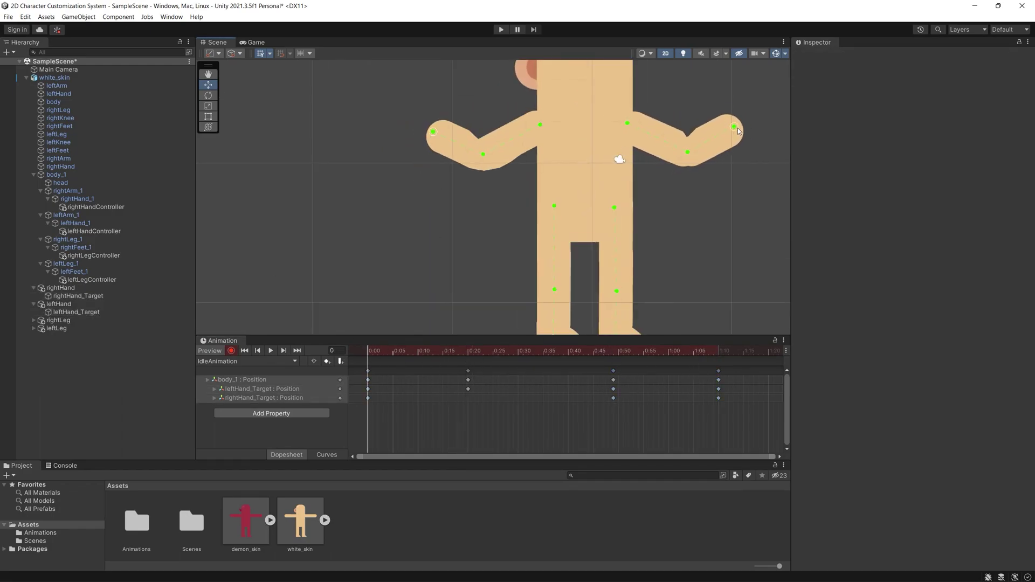
pyautogui.moveTo(736, 129); pyautogui.dragTo(707, 72)
# - Copy the frame-0 keyframes to frame 70 and preview the idle animation
pyautogui.moveTo(387, 429); pyautogui.dragTo(363, 369)
pyautogui.hotkey('ctrl', 'c')
pyautogui.click(718, 352)
pyautogui.hotkey('ctrl', 'v')
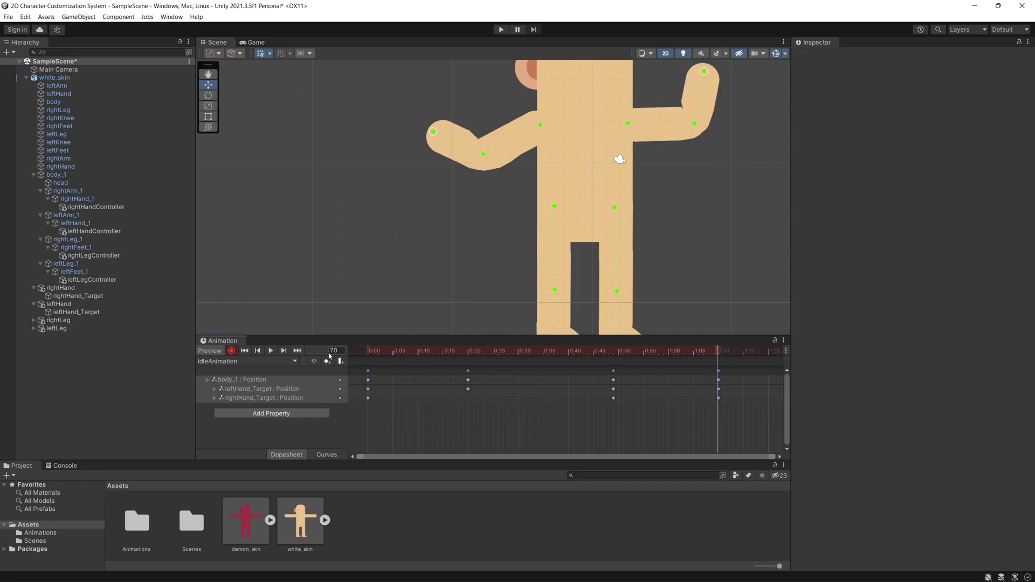
pyautogui.click(270, 350)
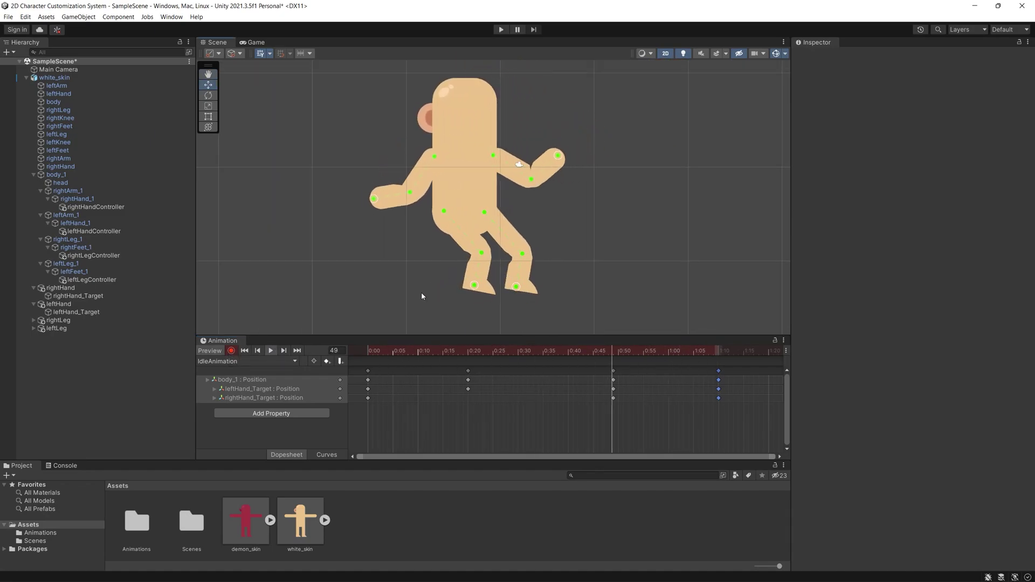
pyautogui.moveTo(497, 353); pyautogui.dragTo(522, 359)
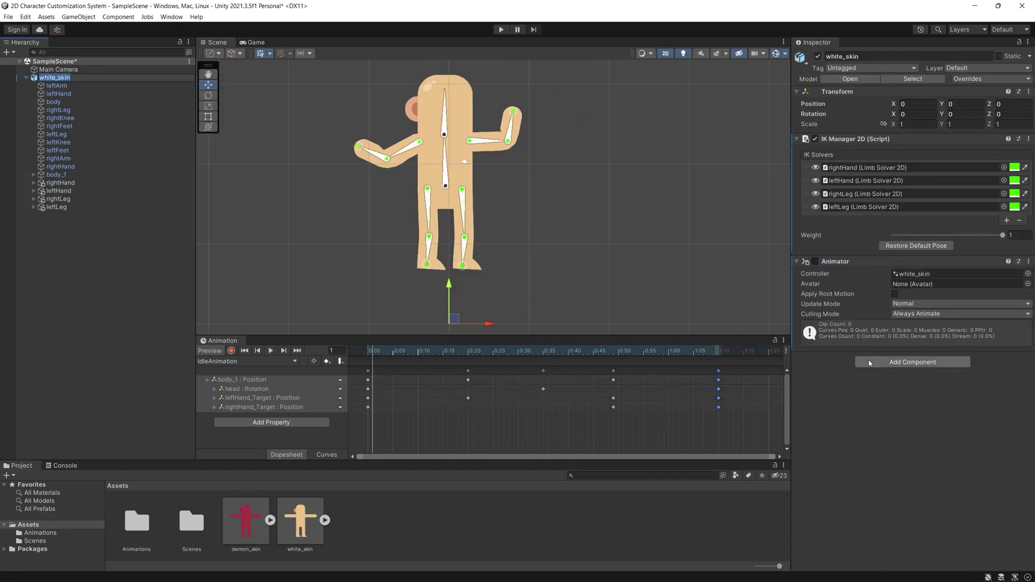
# - Add a Sprite Library component to white_skin
pyautogui.click(869, 363)
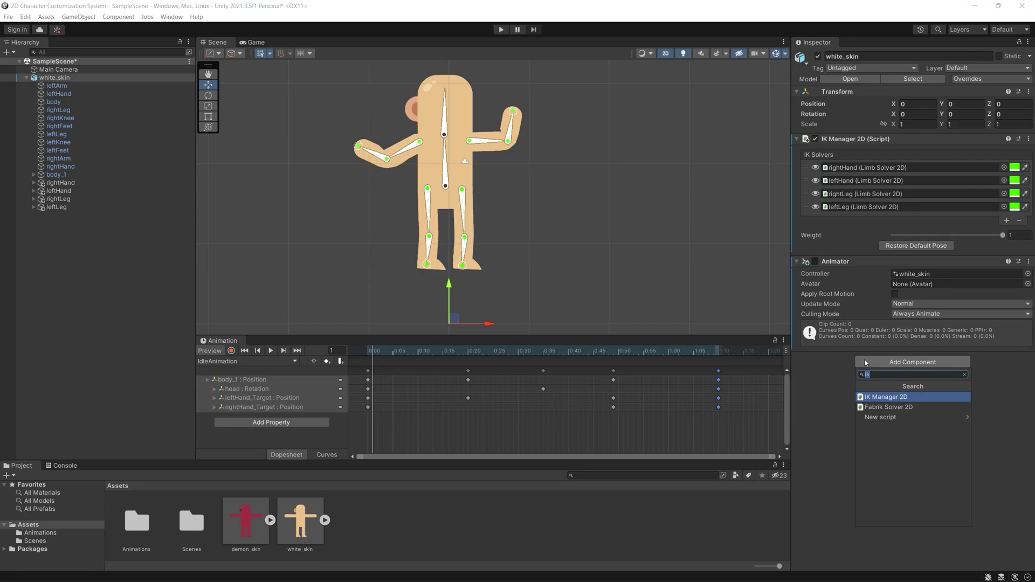
pyautogui.write('sprote')
pyautogui.press('BackSpace')
pyautogui.write('ite')
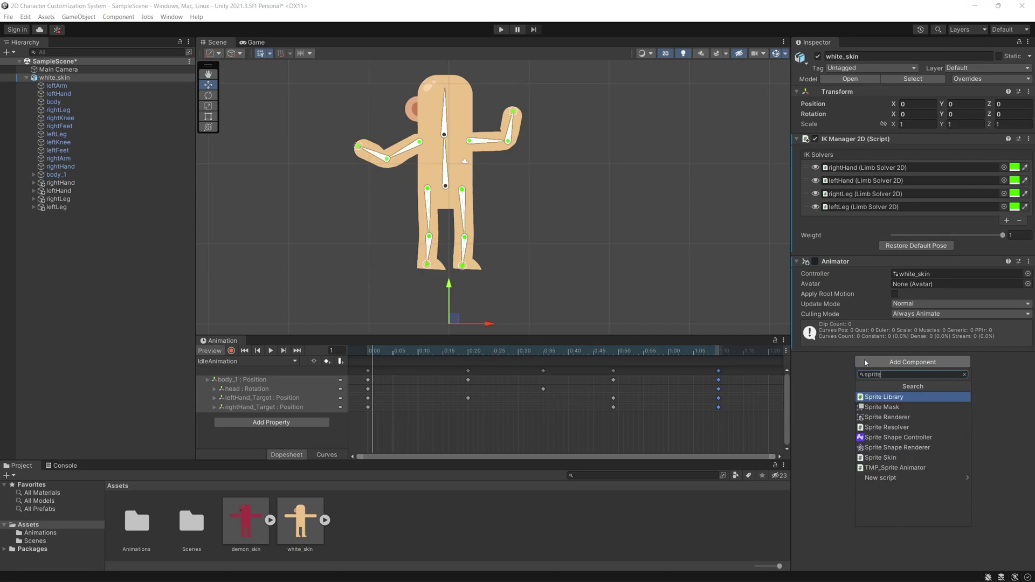
pyautogui.press('Return')
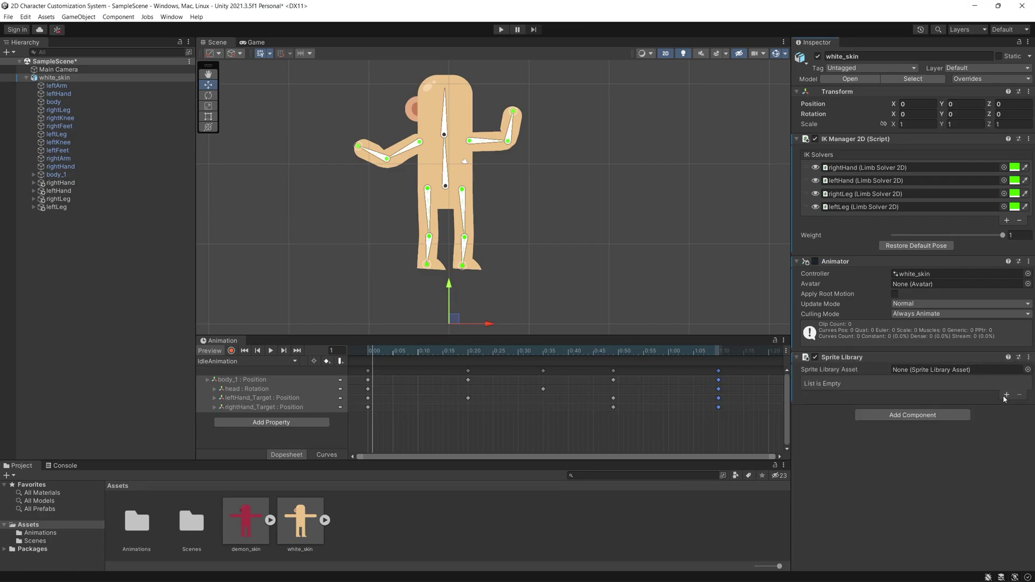
# - Create a new Sprite Library Asset in the project named WhiteSkinLibrary
pyautogui.rightClick(412, 526)
pyautogui.moveTo(524, 272)
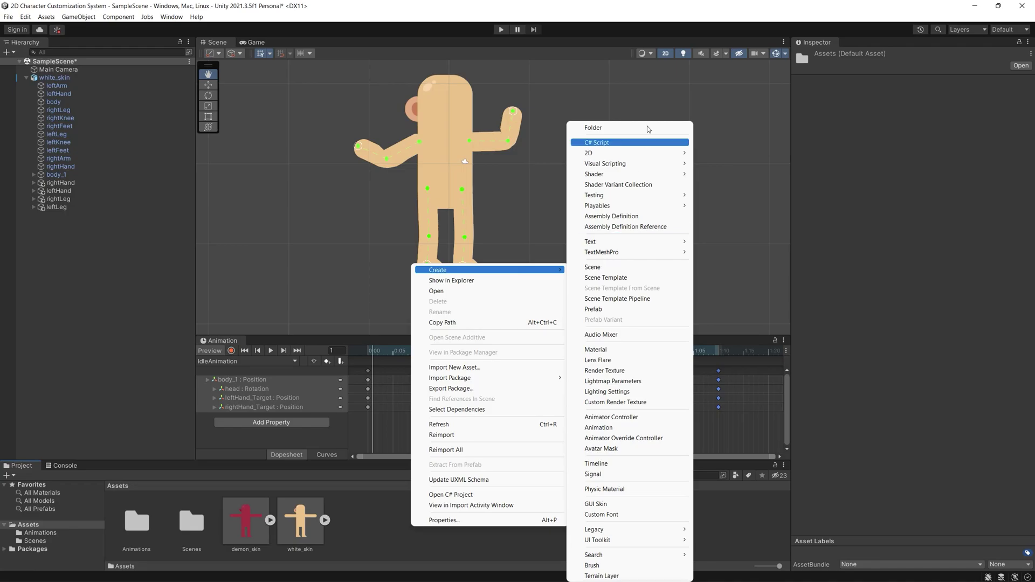
pyautogui.moveTo(668, 154)
pyautogui.moveTo(740, 155)
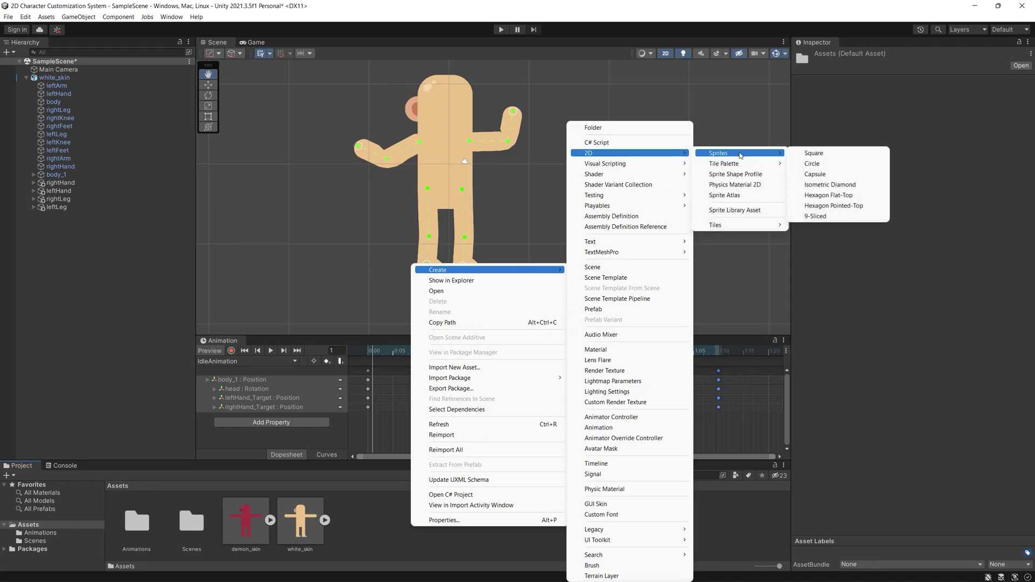
pyautogui.click(747, 211)
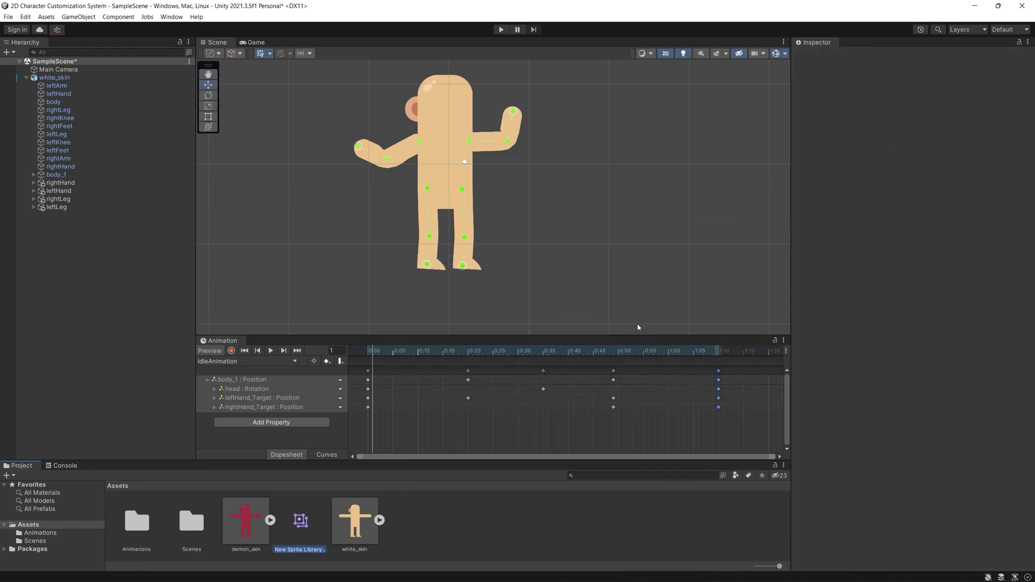
pyautogui.write('WhiteSkinLibrary')
# - Add a body category to WhiteSkinLibrary with an entry holding the white_skin body sprite
pyautogui.press('Return')
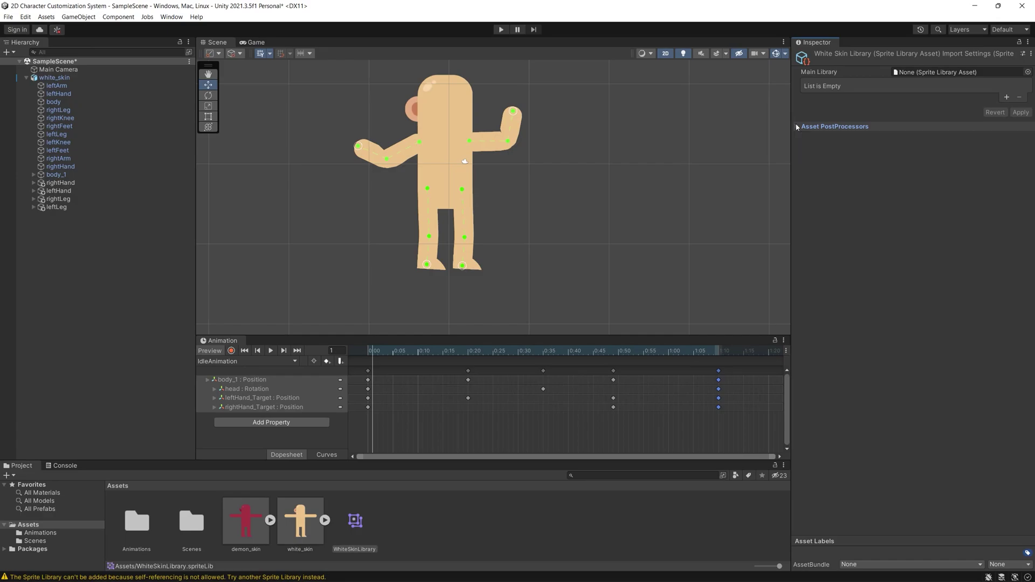
pyautogui.click(1006, 104)
pyautogui.click(920, 86)
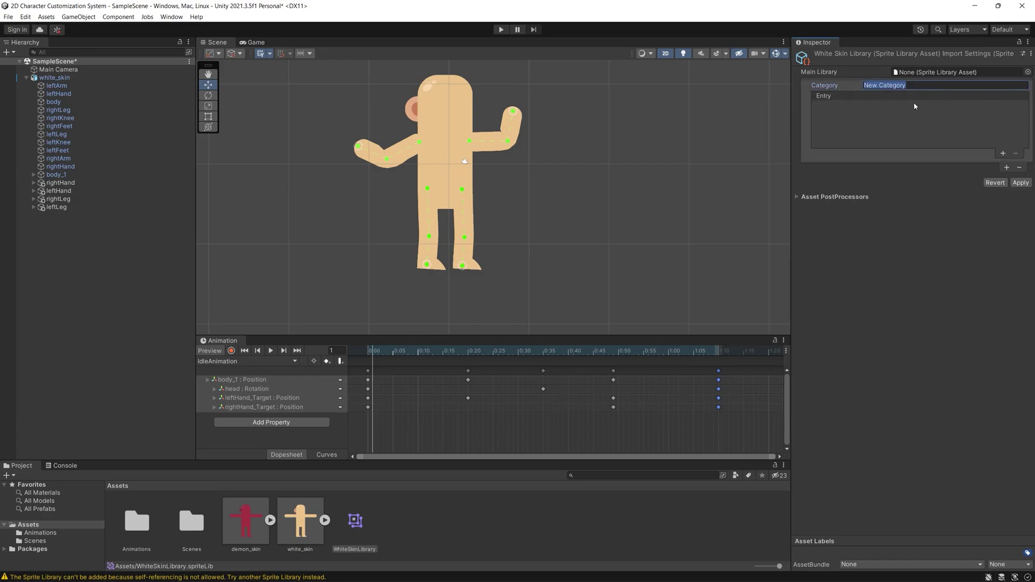
pyautogui.write('n')
pyautogui.click(1002, 153)
pyautogui.click(825, 140)
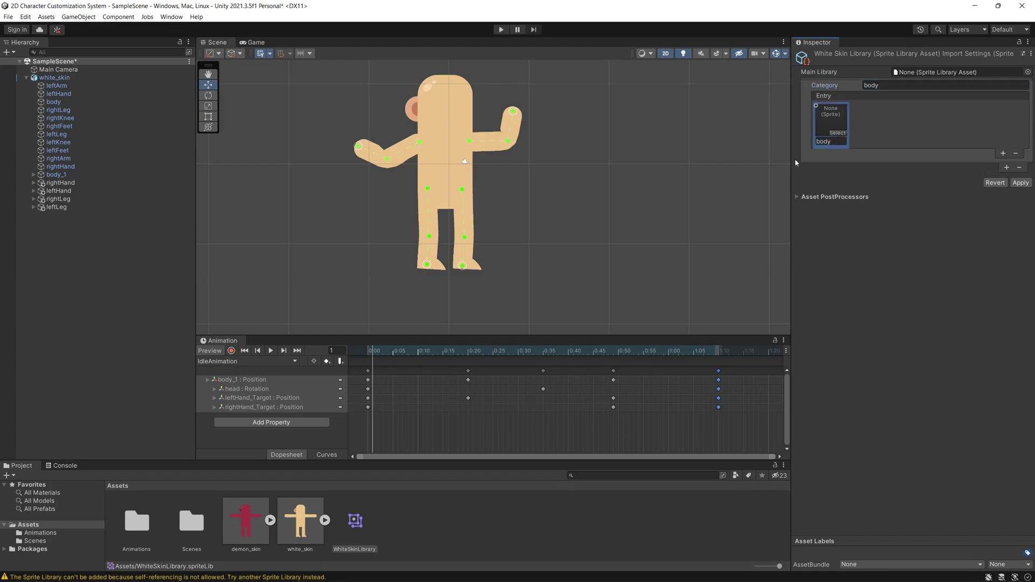
pyautogui.click(325, 520)
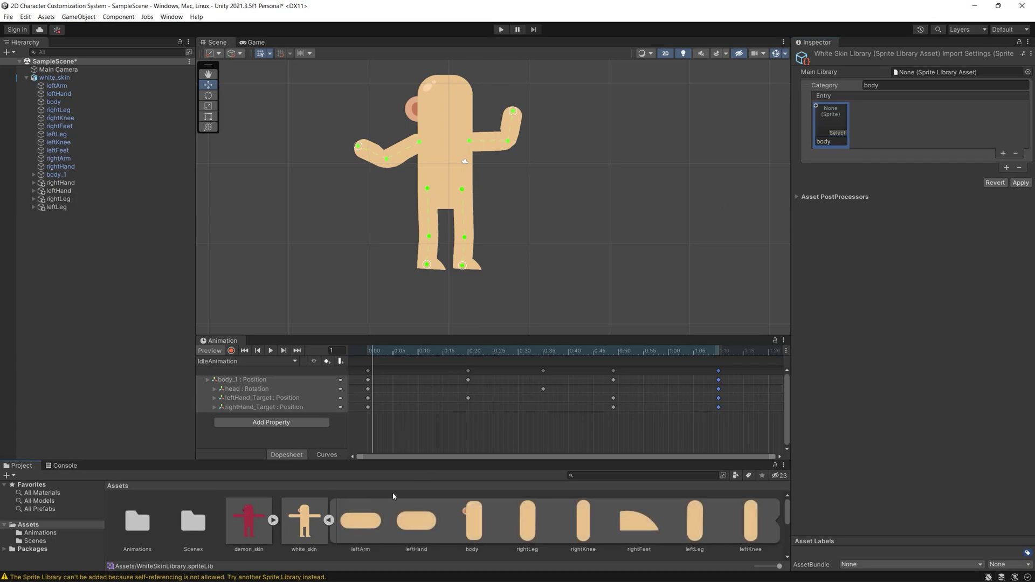
pyautogui.moveTo(481, 534); pyautogui.dragTo(871, 113)
pyautogui.scroll(-2, 708, 548)
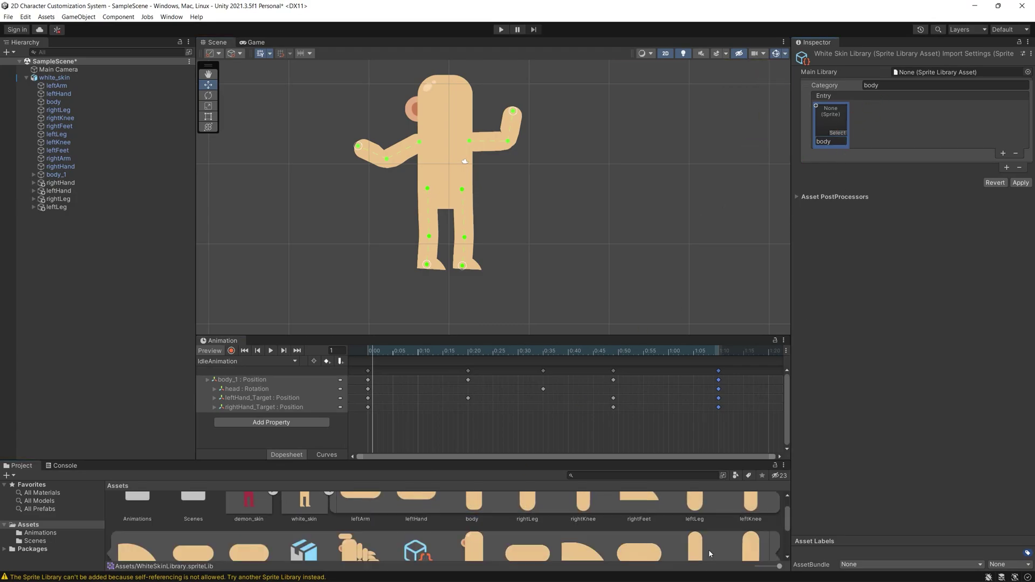
pyautogui.scroll(1, 708, 546)
pyautogui.scroll(-1, 707, 546)
pyautogui.moveTo(667, 461); pyautogui.dragTo(666, 324)
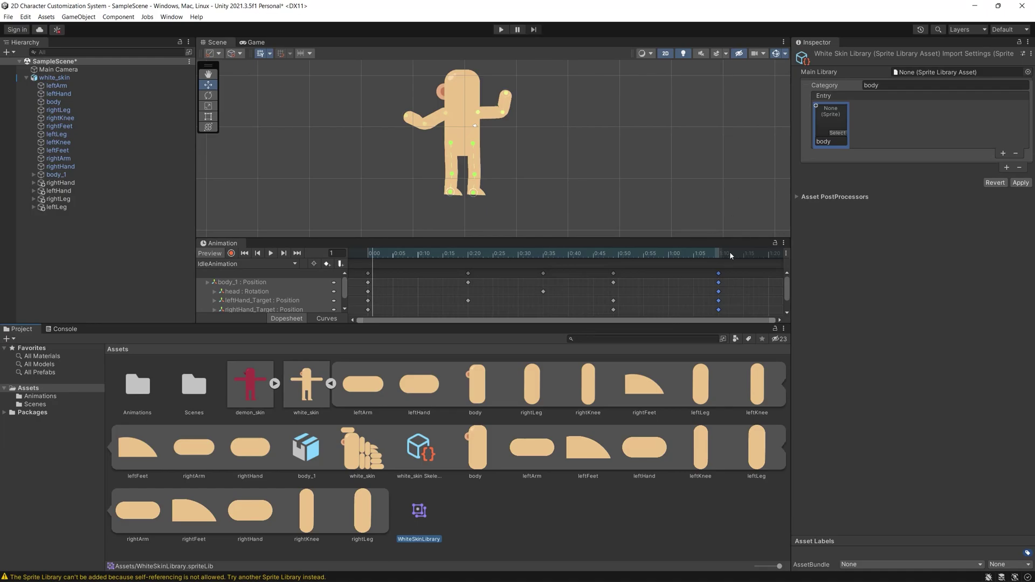
pyautogui.moveTo(475, 447); pyautogui.dragTo(835, 129)
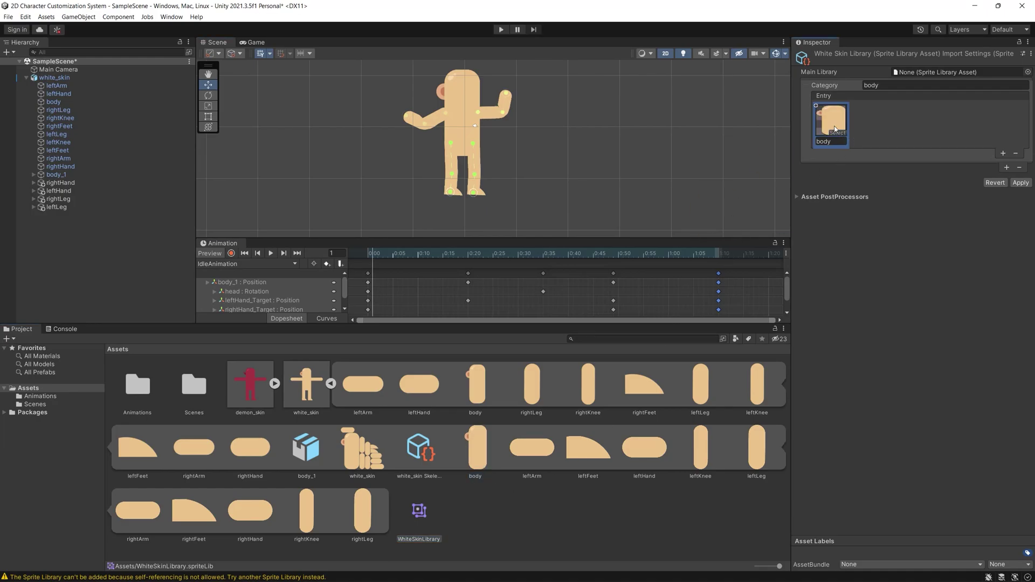
# - Add a leftArm category with an entry holding the leftArm sprite
pyautogui.click(1006, 167)
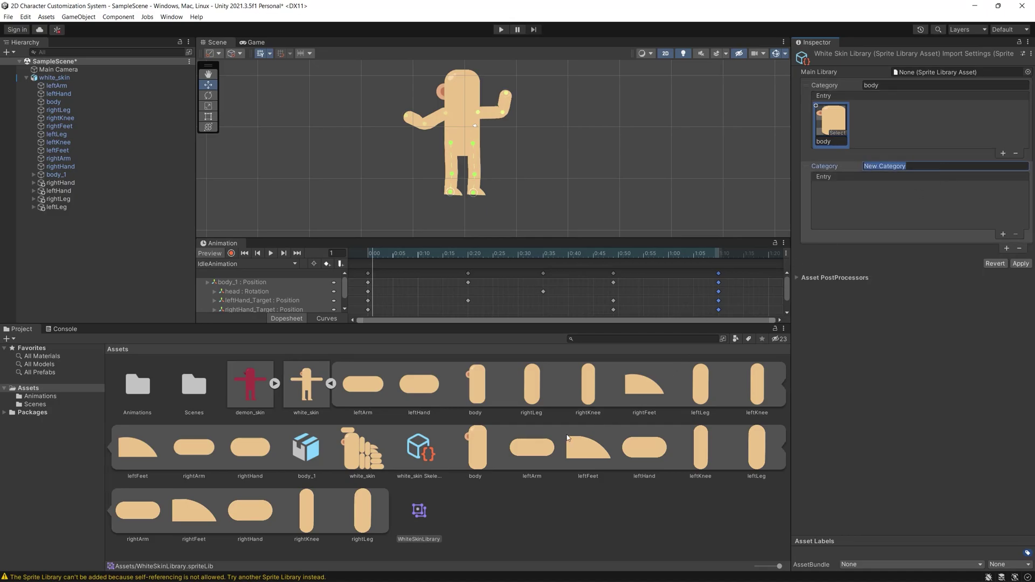
pyautogui.write('leftArm')
pyautogui.click(1003, 235)
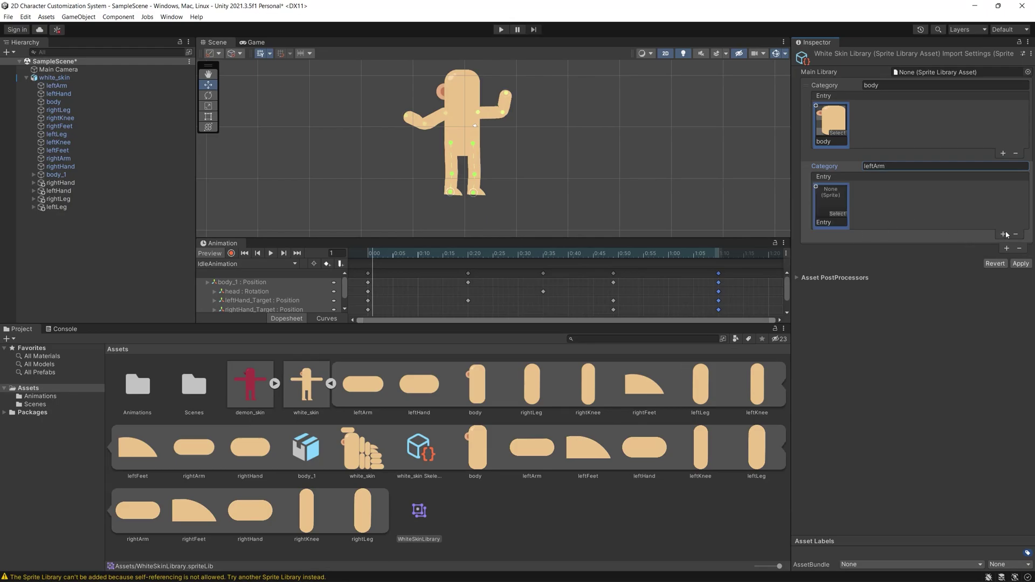
pyautogui.click(861, 166)
pyautogui.click(838, 222)
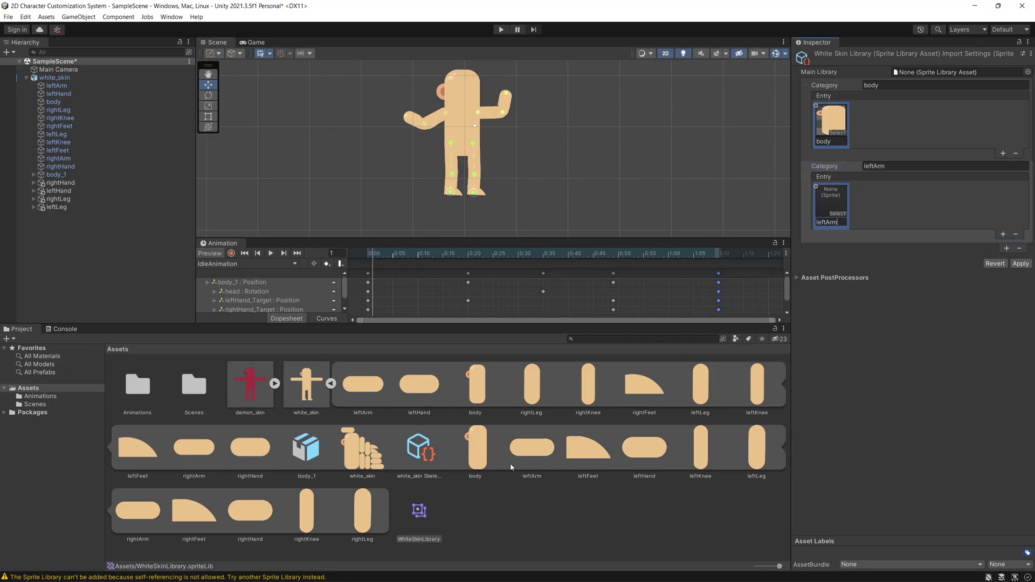
pyautogui.moveTo(531, 446); pyautogui.dragTo(830, 203)
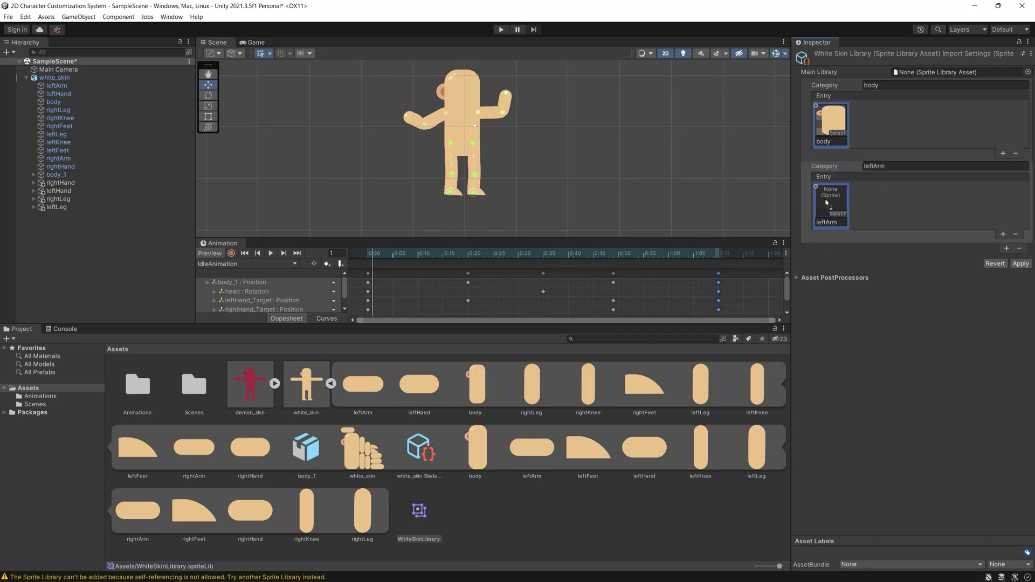
# - Add leftHand, leftKnee and leftLeg categories, each holding its matching sprite
pyautogui.click(1006, 250)
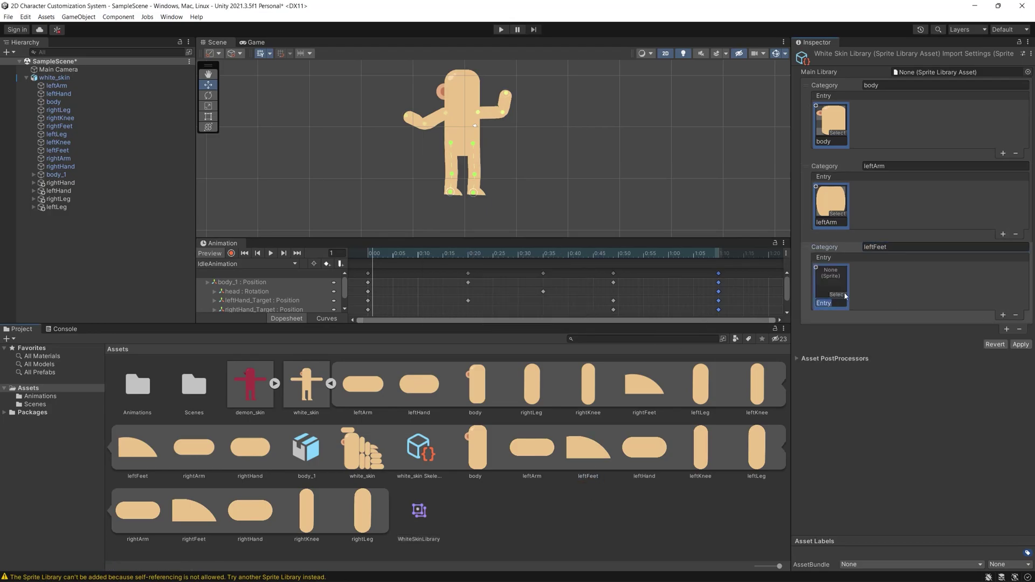
pyautogui.write('left')
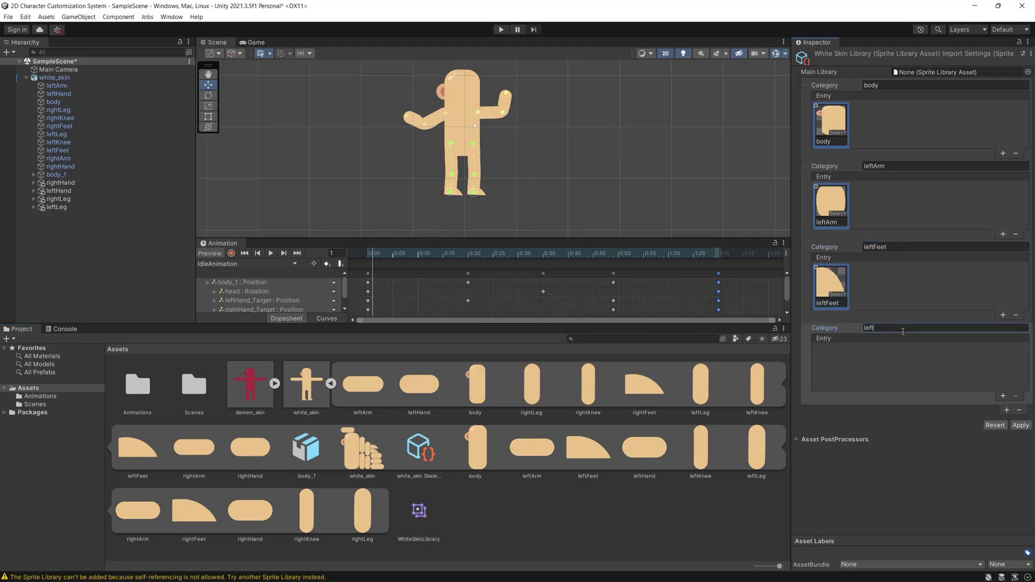
pyautogui.write('Hand')
pyautogui.click(1002, 396)
pyautogui.click(839, 384)
pyautogui.write('leftHand')
pyautogui.moveTo(644, 447); pyautogui.dragTo(830, 364)
pyautogui.click(1006, 410)
pyautogui.write('leftKnee')
pyautogui.click(1003, 476)
pyautogui.moveTo(757, 447); pyautogui.dragTo(841, 453)
# - Add rightArm and rightFeet categories with their matching sprites
pyautogui.click(1000, 497)
pyautogui.scroll(-3, 999, 493)
pyautogui.click(916, 415)
pyautogui.write('rightArm')
pyautogui.moveTo(138, 510); pyautogui.dragTo(899, 450)
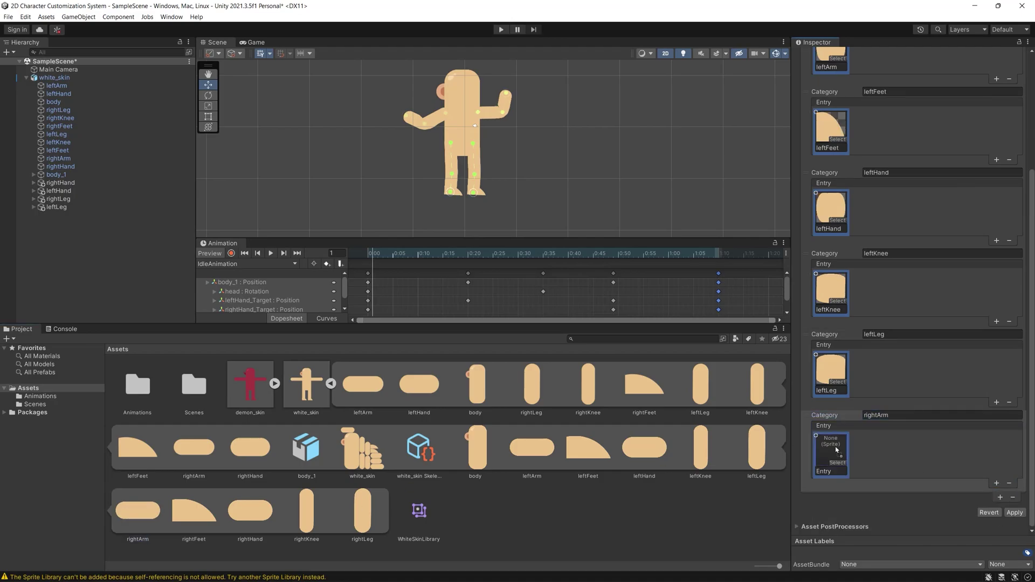
pyautogui.click(1000, 497)
pyautogui.moveTo(194, 510); pyautogui.dragTo(895, 451)
pyautogui.click(892, 416)
pyautogui.write('rightFeet')
# - Add a rightHand category with its sprite, then review WhiteSkinLibrary's categories
pyautogui.click(999, 497)
pyautogui.scroll(-3, 1000, 493)
pyautogui.moveTo(250, 511); pyautogui.dragTo(895, 452)
pyautogui.click(892, 416)
pyautogui.write('rightHand')
pyautogui.click(415, 516)
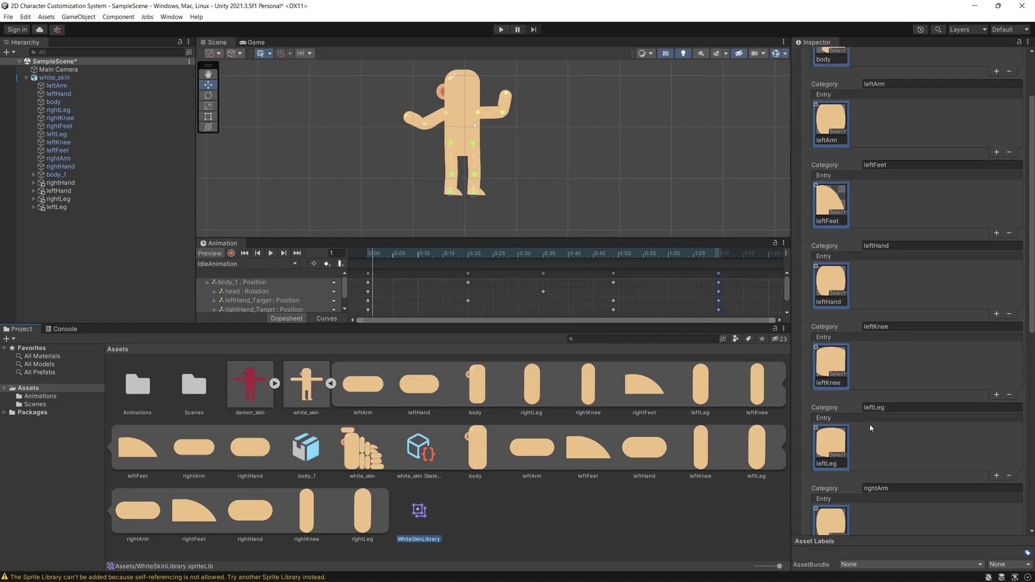
# - Drag WhiteSkinLibrary into white_skin's Sprite Library Asset field
pyautogui.click(98, 244)
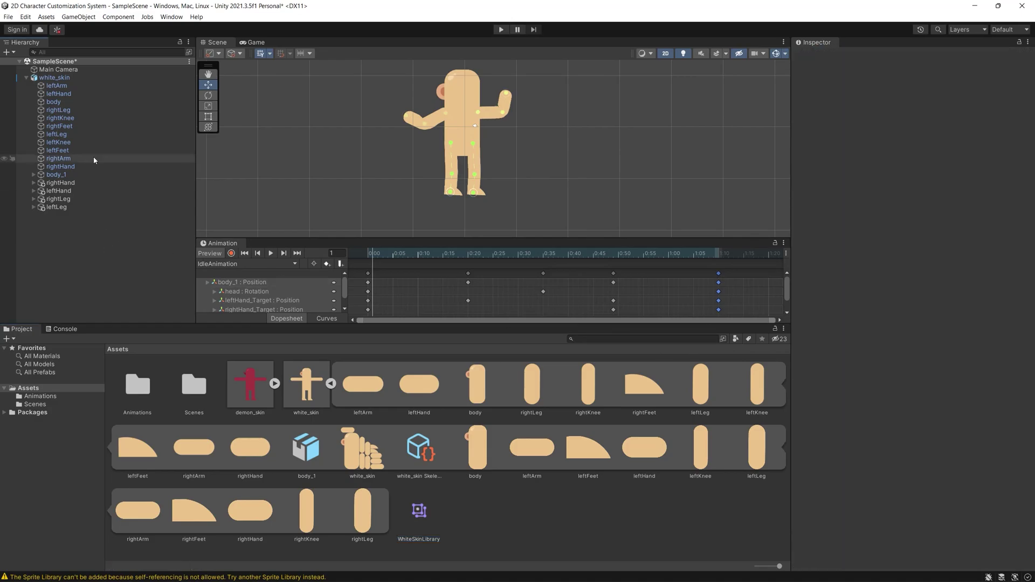
pyautogui.click(57, 77)
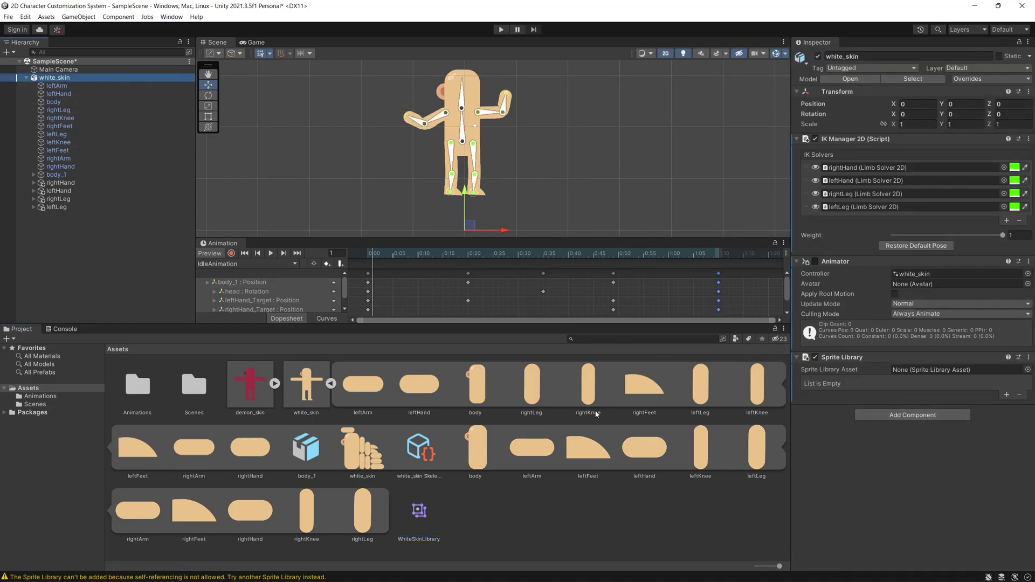
pyautogui.moveTo(424, 516); pyautogui.dragTo(972, 371)
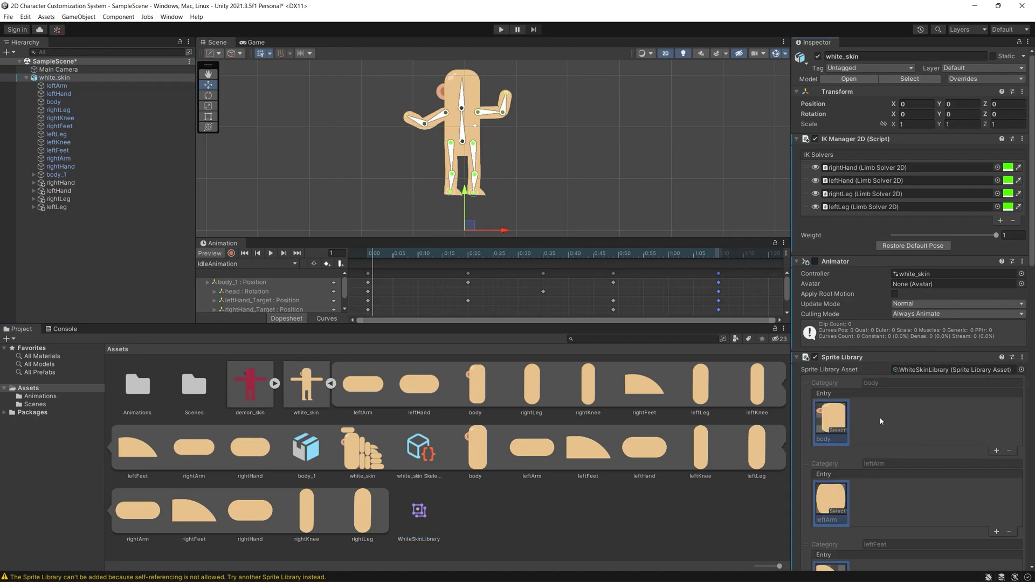
pyautogui.click(543, 503)
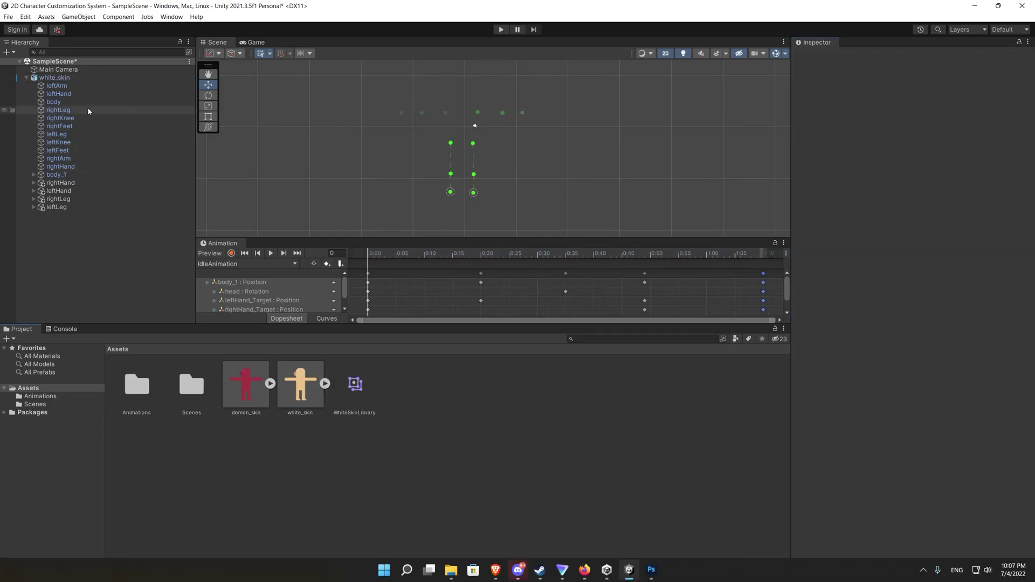
pyautogui.click(135, 78)
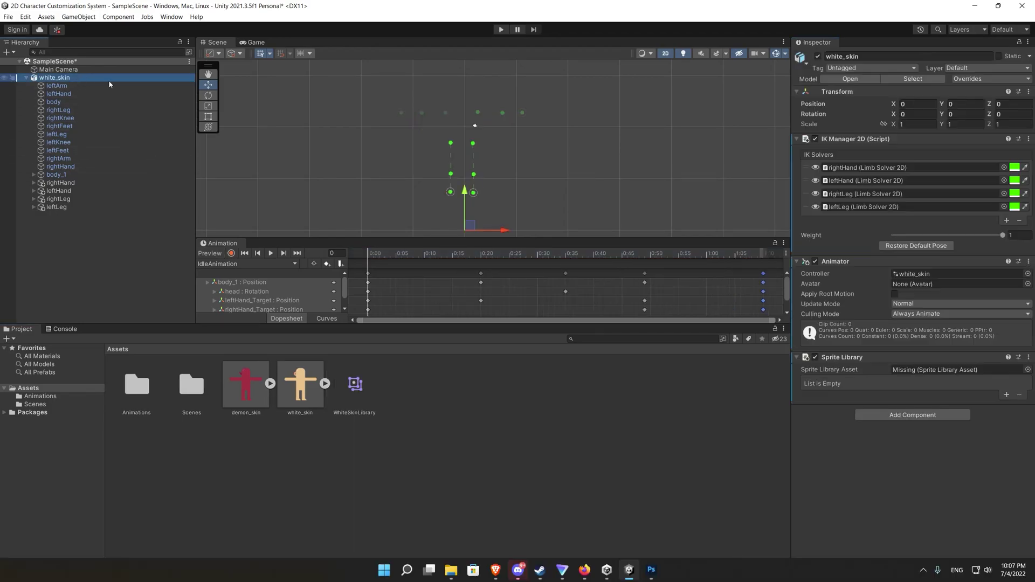
# - Confirm WhiteSkinLibrary via the object picker and play the idle animation preview
pyautogui.click(1027, 370)
pyautogui.click(896, 396)
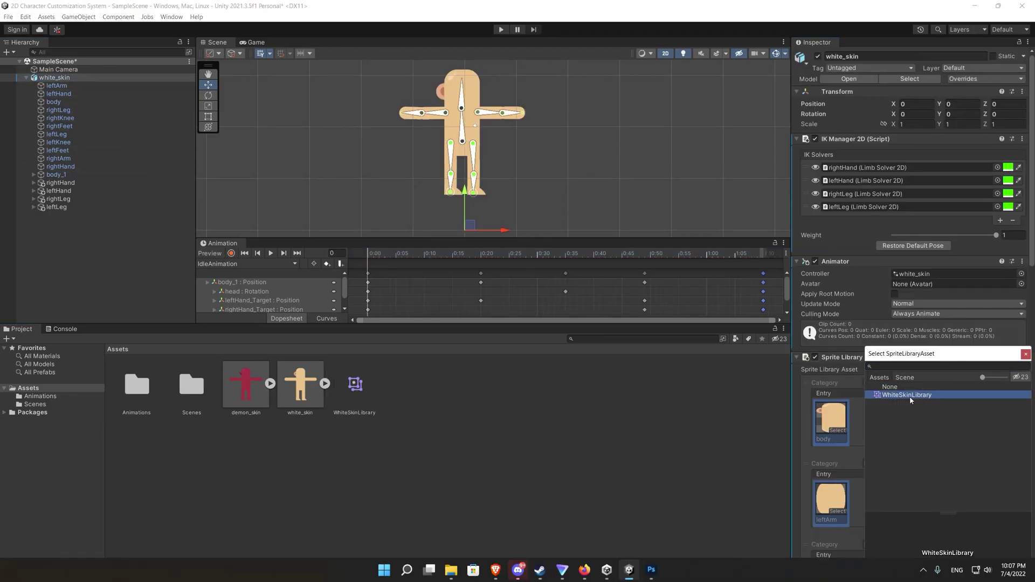
pyautogui.click(637, 405)
pyautogui.click(272, 254)
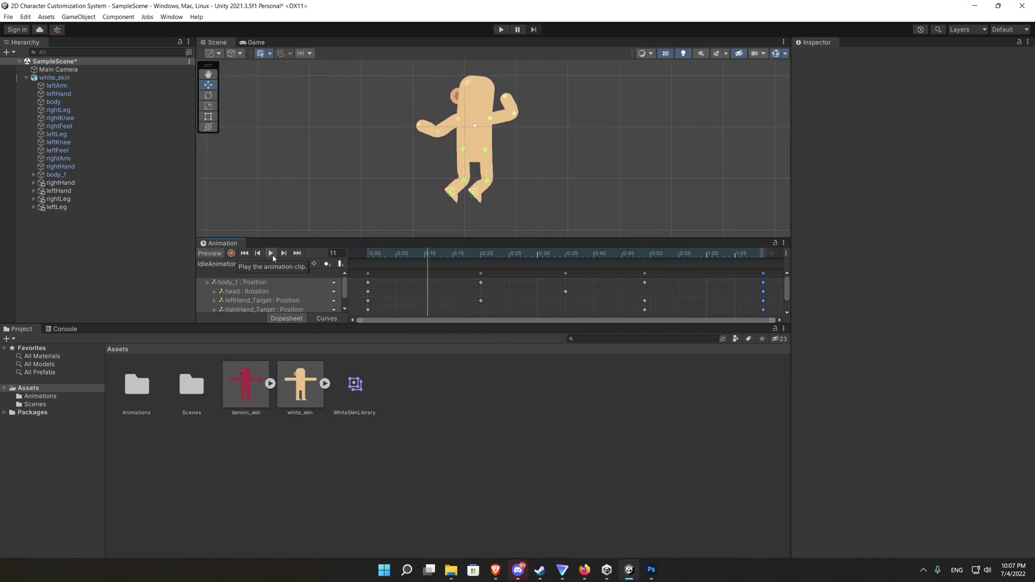
# - Create a new Sprite Library Asset named DemonSkinLibrary
pyautogui.click(430, 413)
pyautogui.rightClick(415, 385)
pyautogui.moveTo(539, 127)
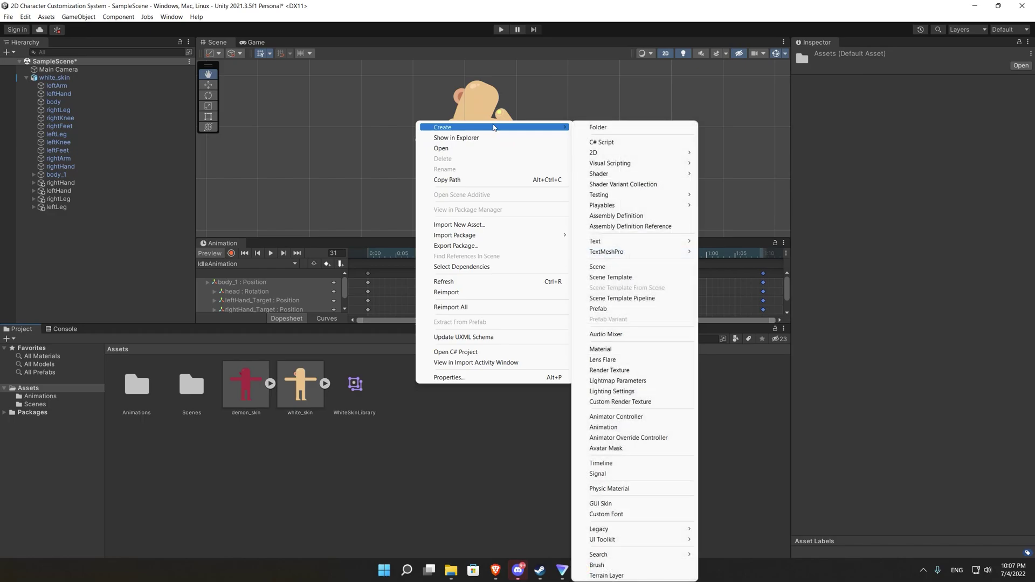
pyautogui.moveTo(639, 152)
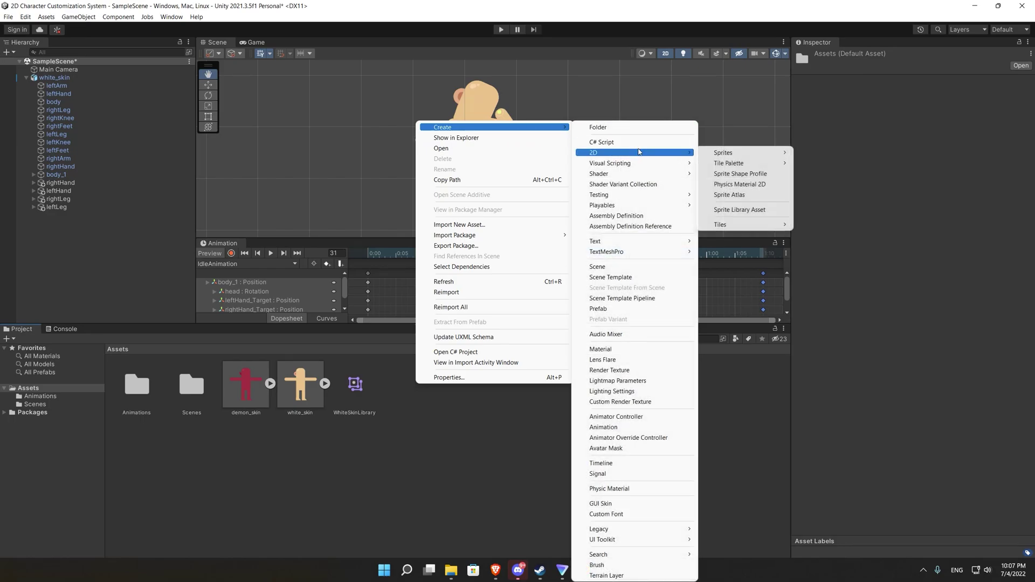
pyautogui.click(739, 211)
pyautogui.write('DemonSkinLibrary')
pyautogui.press('Return')
# - Fill Body, leftArm, leftFeet and leftHand categories with the matching demon_skin sprites
pyautogui.click(270, 383)
pyautogui.click(824, 142)
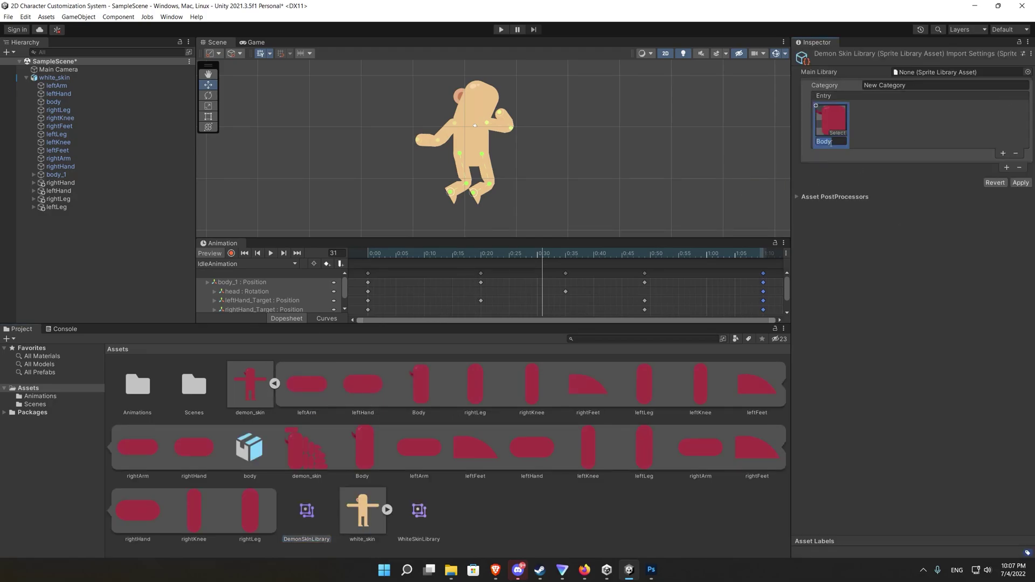
pyautogui.click(387, 510)
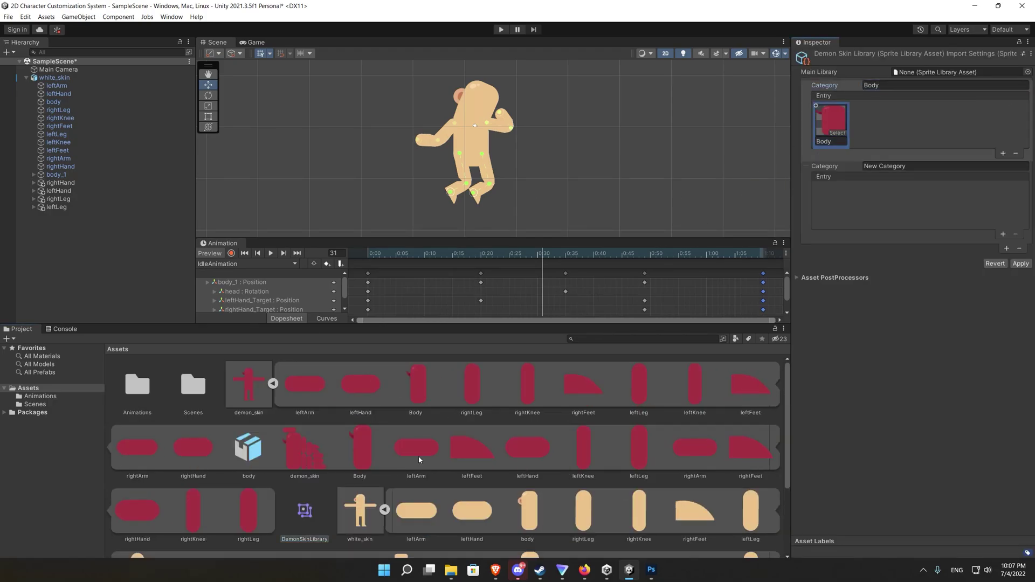
pyautogui.moveTo(419, 460); pyautogui.dragTo(911, 204)
pyautogui.write('leftArm')
pyautogui.click(1006, 248)
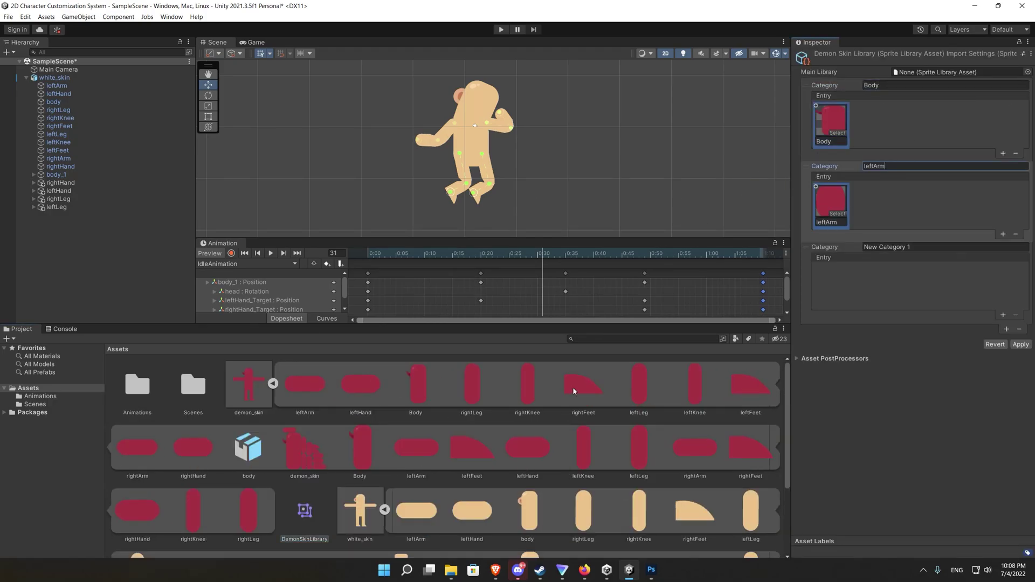
pyautogui.moveTo(473, 449); pyautogui.dragTo(910, 286)
pyautogui.click(911, 248)
pyautogui.write('leftFeet')
pyautogui.moveTo(527, 448); pyautogui.dragTo(910, 366)
pyautogui.click(582, 443)
# - Add leftKnee, leftLeg, rightArm and rightFeet categories with their demon sprites
pyautogui.click(304, 511)
pyautogui.moveTo(583, 448); pyautogui.dragTo(911, 447)
pyautogui.write('leftKnee')
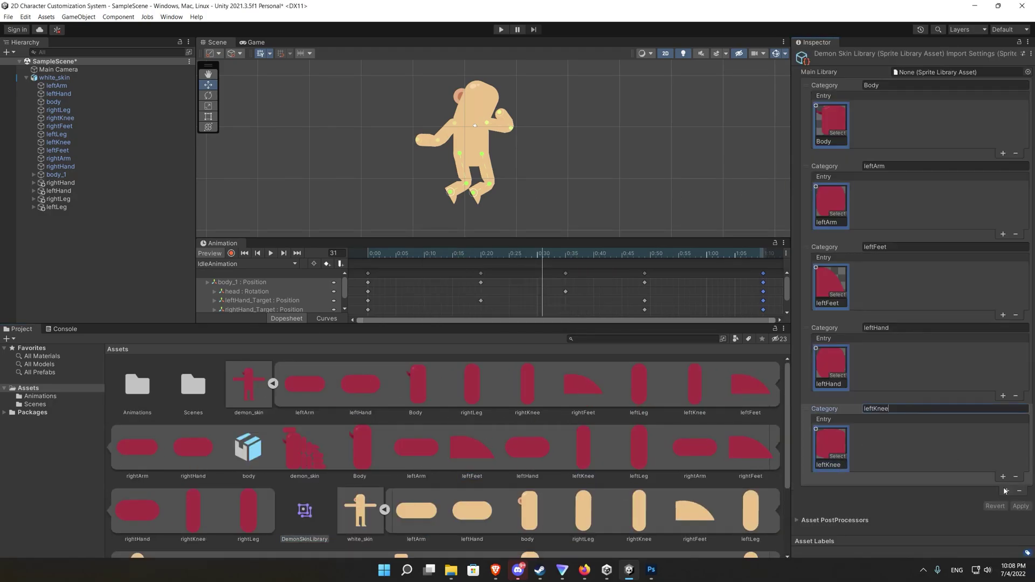
pyautogui.moveTo(639, 447); pyautogui.dragTo(911, 452)
pyautogui.write('leftLeg')
pyautogui.moveTo(695, 447); pyautogui.dragTo(910, 452)
pyautogui.write('rightArmrightFeet')
# - Add rightHand, rightKnee and rightLeg categories with their demon sprites
pyautogui.click(999, 497)
pyautogui.moveTo(137, 510); pyautogui.dragTo(911, 453)
pyautogui.write('rightHand')
pyautogui.click(1000, 498)
pyautogui.moveTo(193, 511); pyautogui.dragTo(911, 453)
pyautogui.click(1000, 497)
pyautogui.moveTo(248, 511); pyautogui.dragTo(911, 453)
pyautogui.click(830, 472)
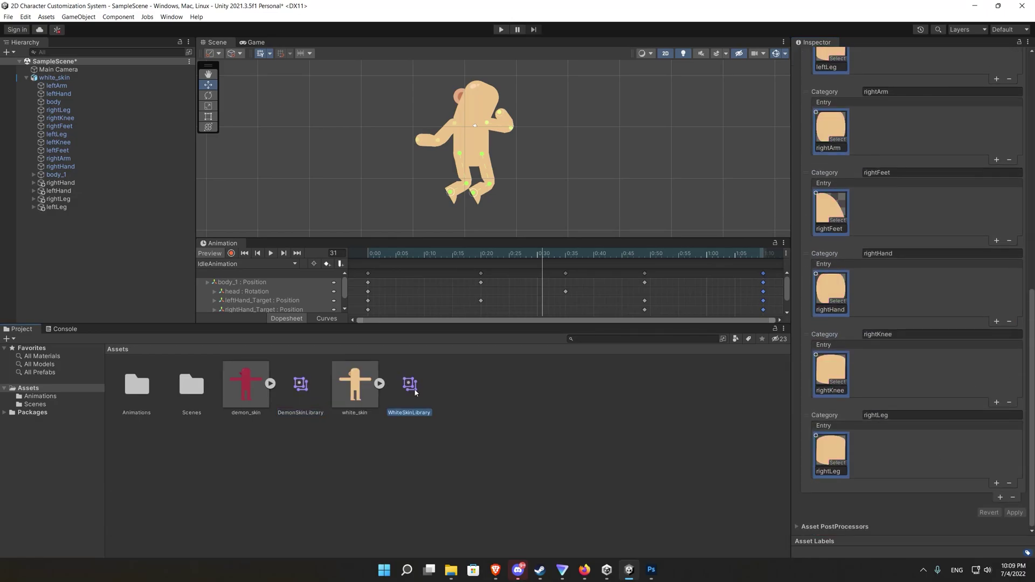
# - Add a Sprite Resolver to all eleven parts from leftArm to rightHand at once
pyautogui.click(71, 78)
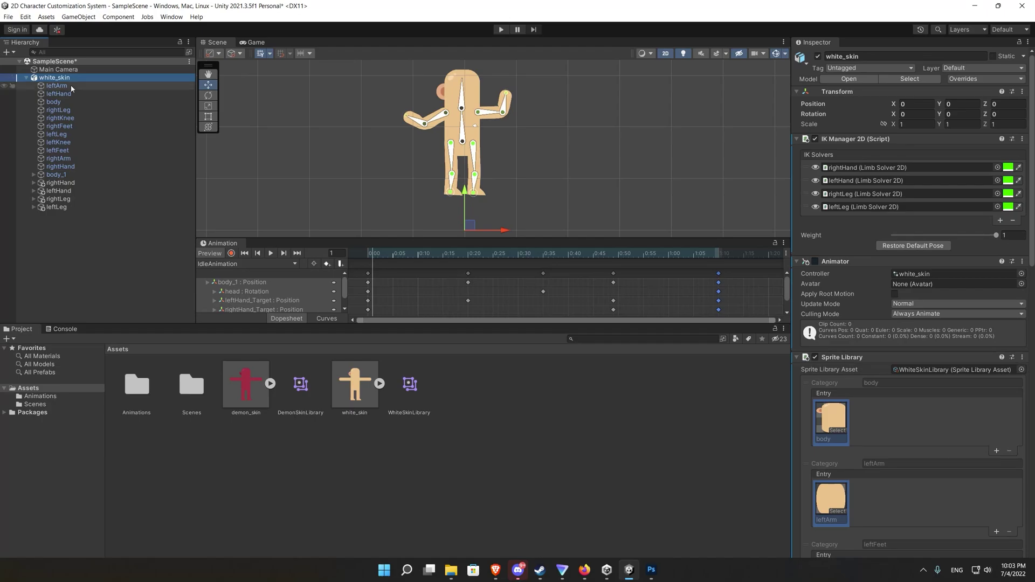
pyautogui.click(70, 86)
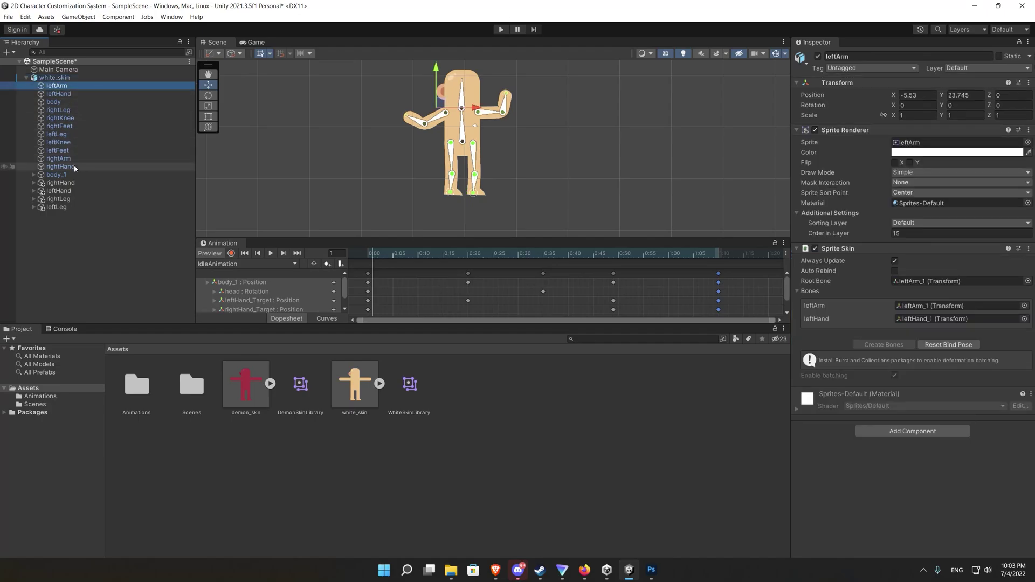
pyautogui.keyDown('shift'); pyautogui.click(73, 166); pyautogui.keyUp('shift')
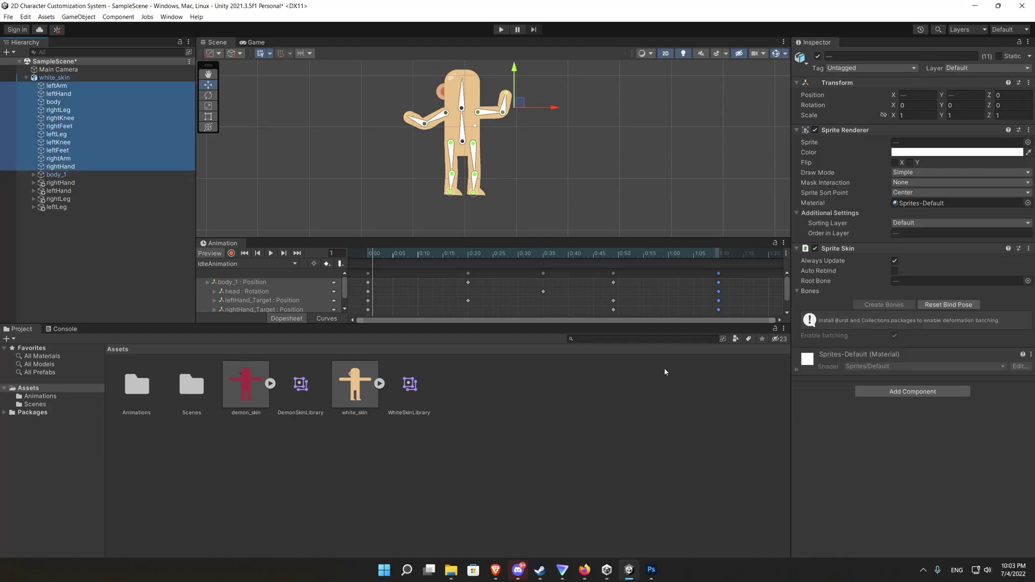
pyautogui.click(901, 392)
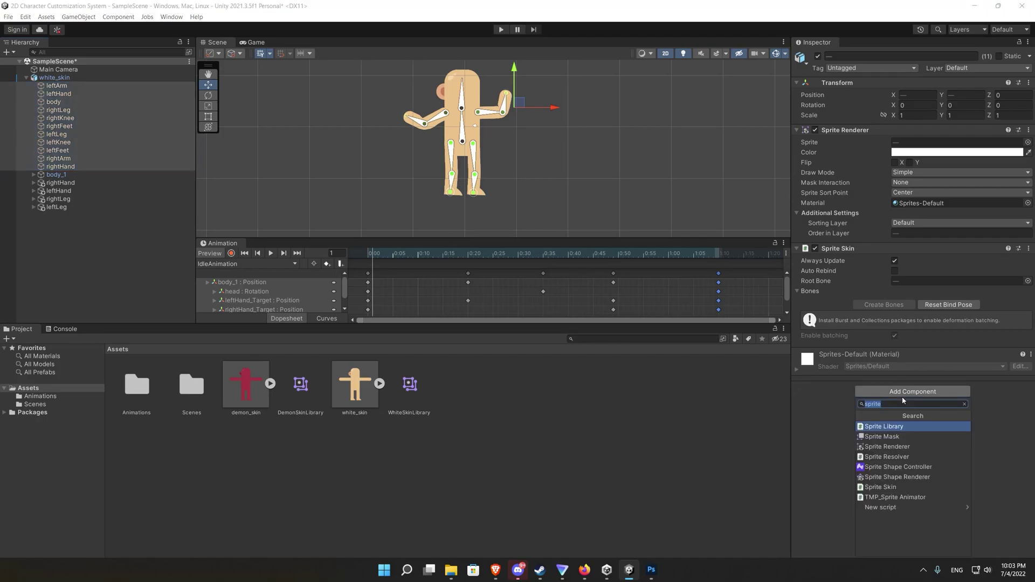
pyautogui.write('spriteres')
pyautogui.press('Return')
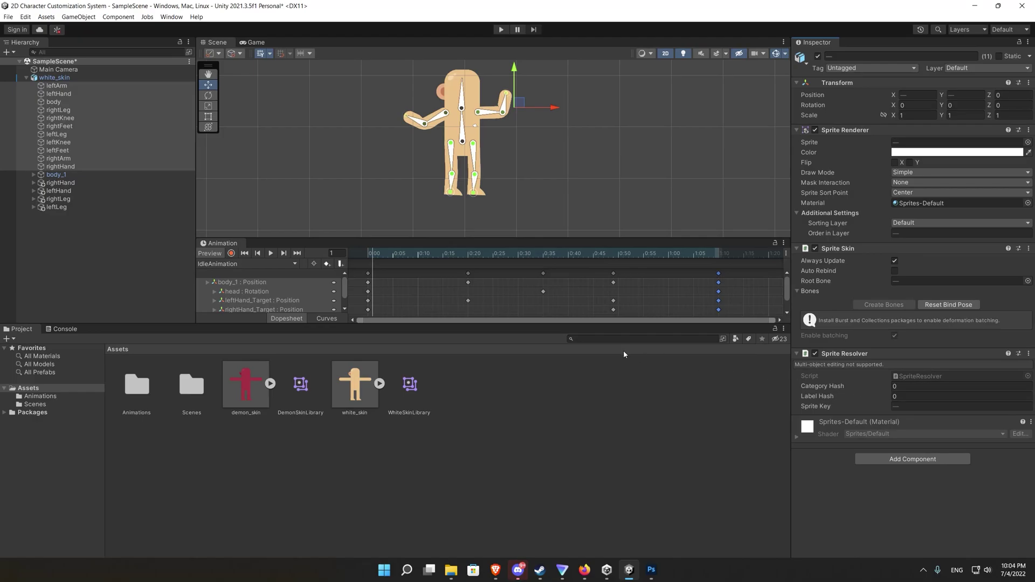
# - Check each part's Sprite Resolver category and label, e.g. leftArm, leftHand, leftLeg
pyautogui.click(531, 429)
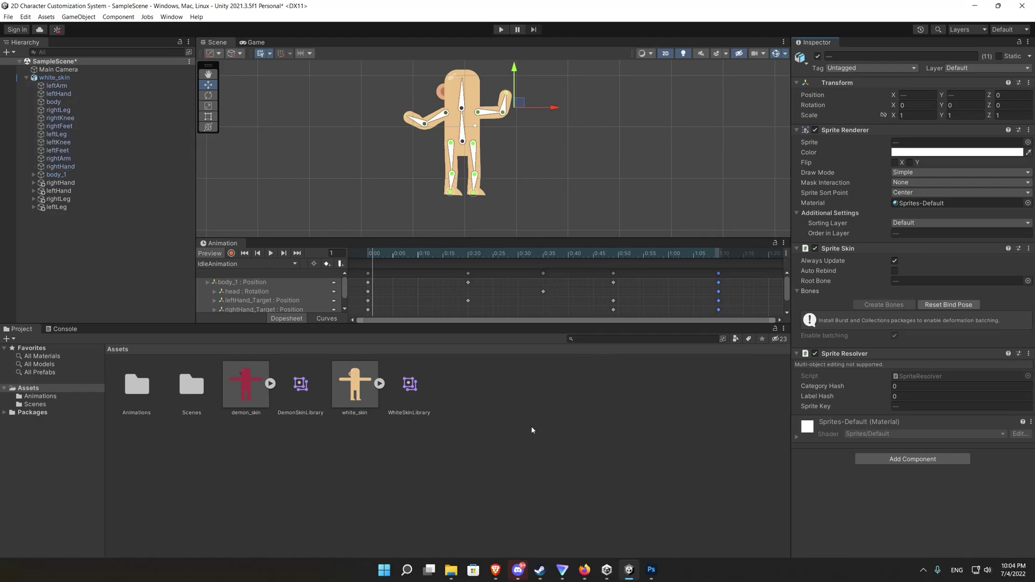
pyautogui.click(56, 86)
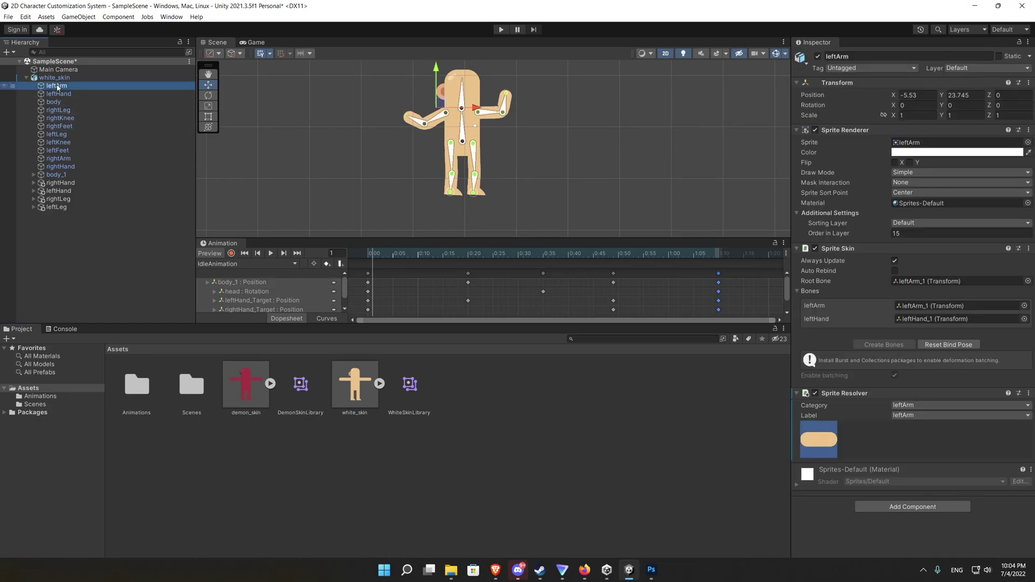
pyautogui.click(64, 95)
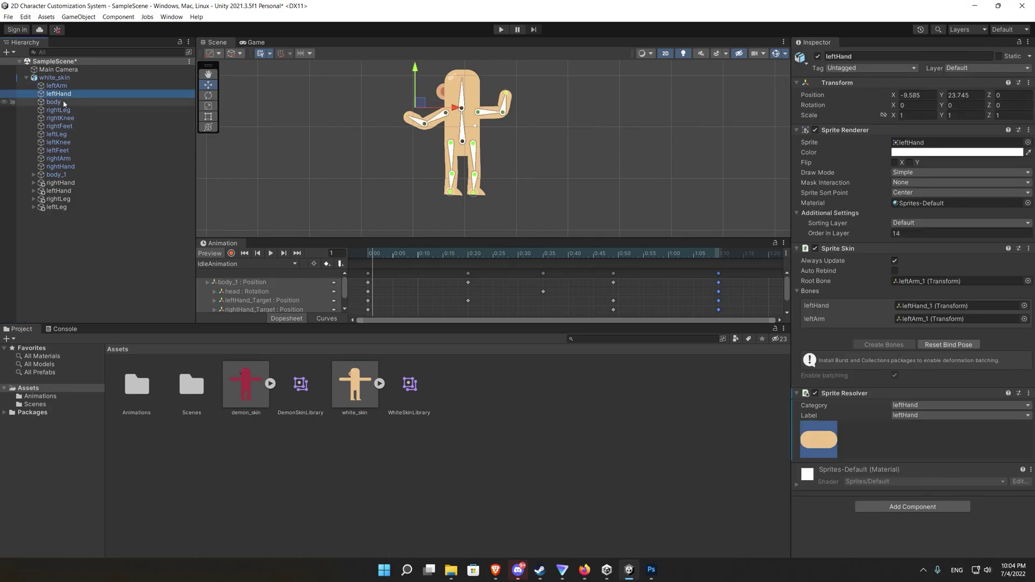
pyautogui.press('Down')
pyautogui.press('Down')
pyautogui.press('Down')
pyautogui.press('Down')
pyautogui.press('Down')
pyautogui.press('Down')
pyautogui.press('Down')
pyautogui.press('Down')
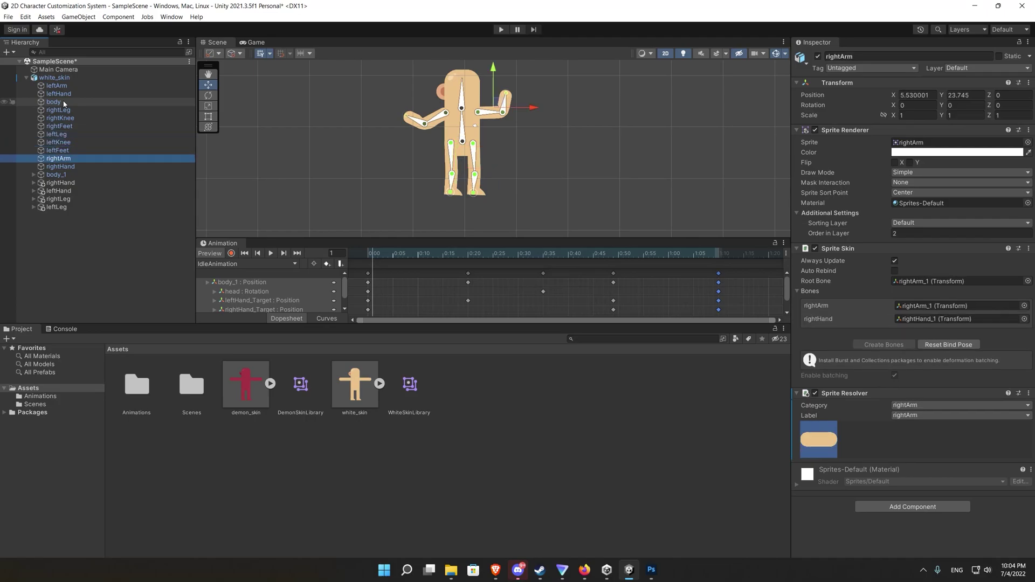
pyautogui.press('Down')
pyautogui.press('Down')
pyautogui.press('Up')
pyautogui.press('Up')
pyautogui.press('Up')
pyautogui.press('Up')
pyautogui.press('Up')
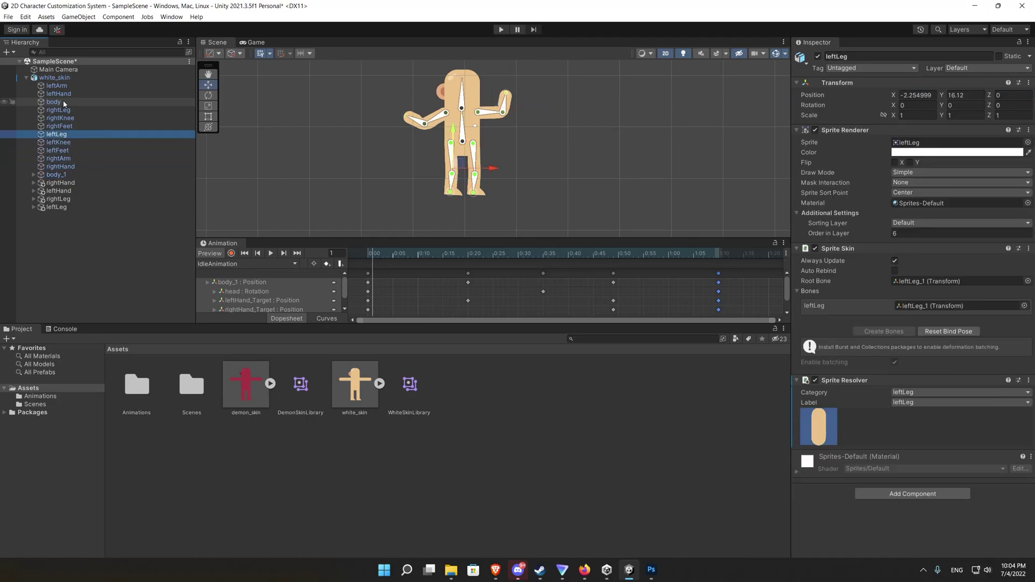
pyautogui.press('Up')
pyautogui.press('Up')
pyautogui.press('Up')
pyautogui.press('Up')
pyautogui.press('Up')
pyautogui.press('Up')
pyautogui.press('Up')
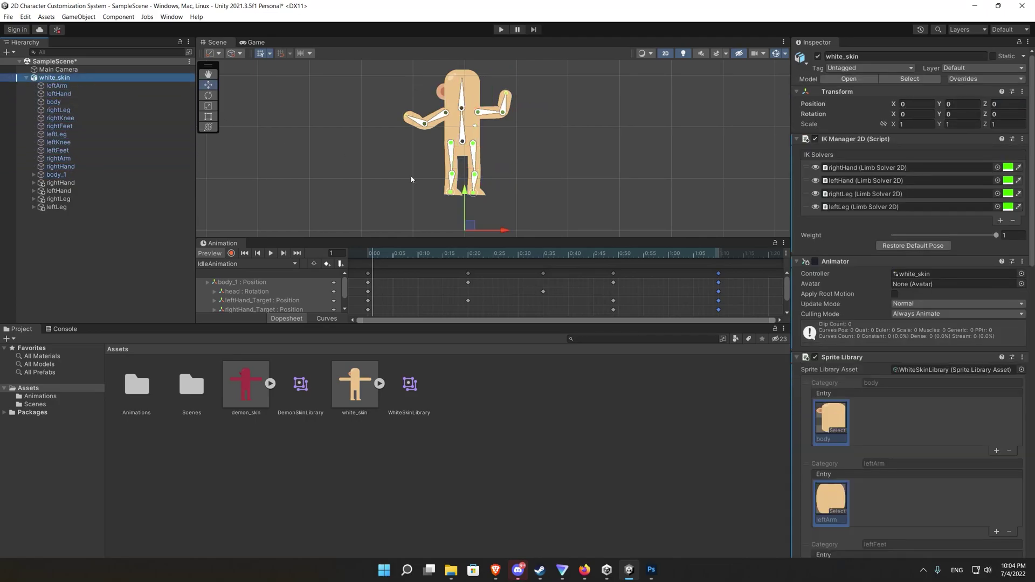
# - Compare both libraries on white_skin, leaving its Sprite Library Asset set to DemonSkinLibrary
pyautogui.click(1021, 369)
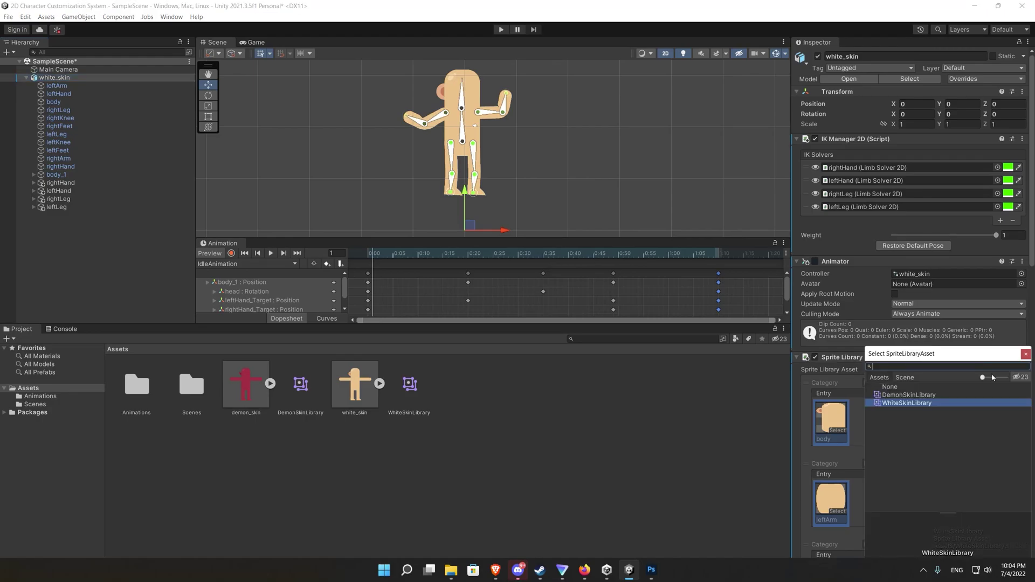
pyautogui.click(932, 395)
pyautogui.click(925, 405)
pyautogui.click(930, 398)
pyautogui.click(922, 404)
pyautogui.click(926, 397)
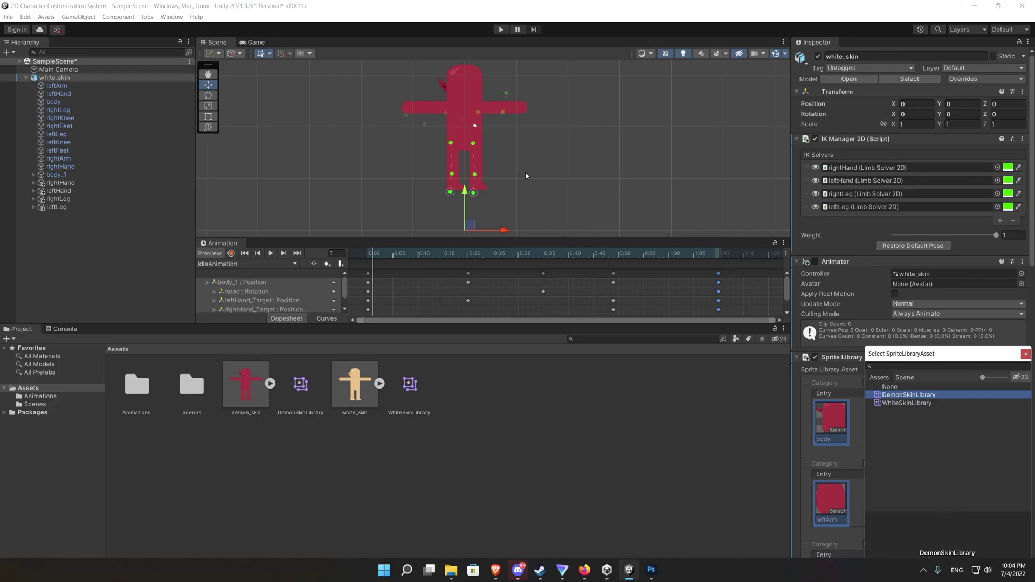
pyautogui.click(915, 404)
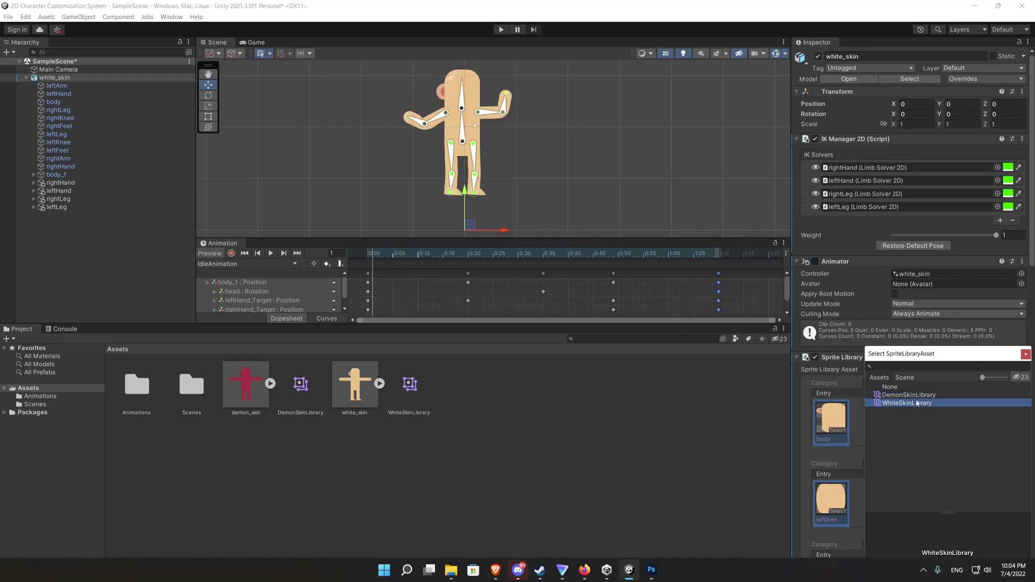
pyautogui.click(926, 395)
pyautogui.click(1026, 355)
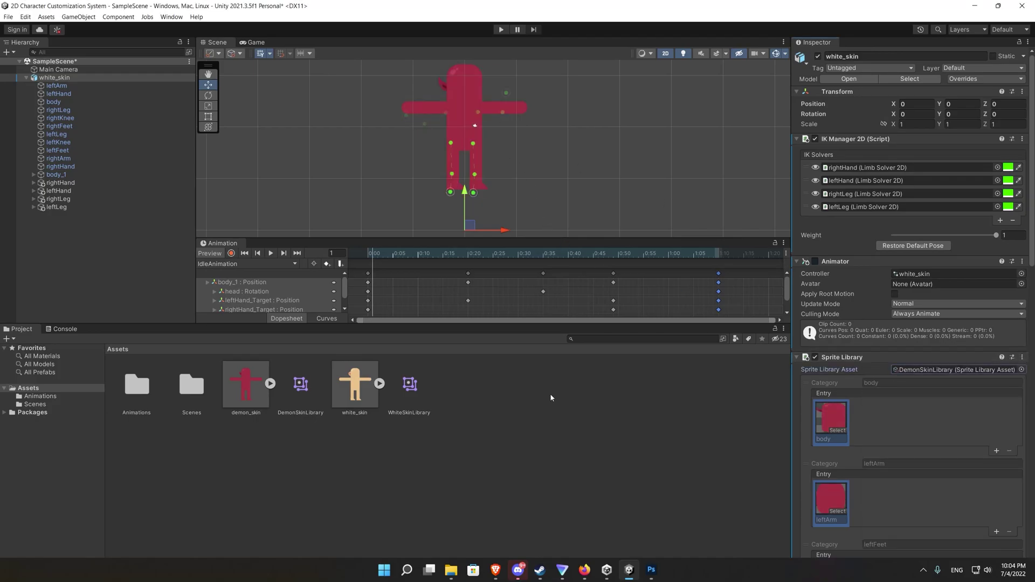
# - Set demon_skin's Main Skeleton to white_skin Skeleton and apply the import settings
pyautogui.click(256, 394)
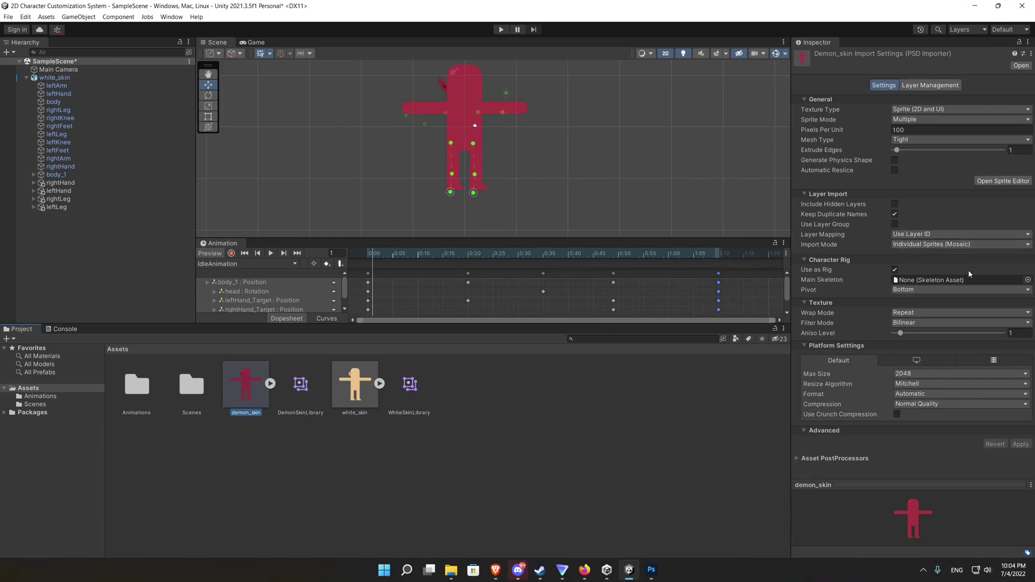
pyautogui.click(1027, 280)
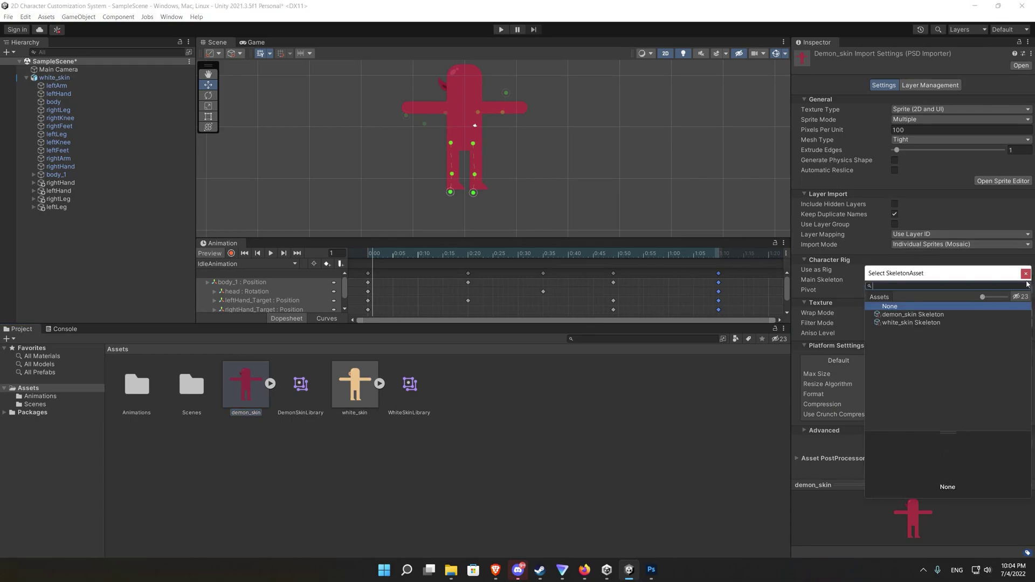
pyautogui.click(921, 322)
pyautogui.doubleClick(919, 324)
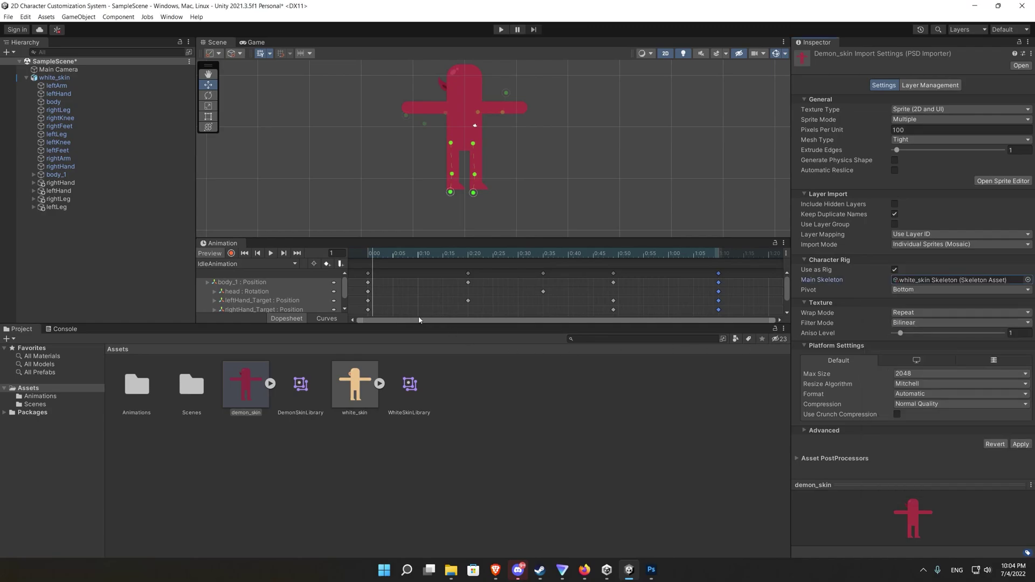
pyautogui.click(72, 81)
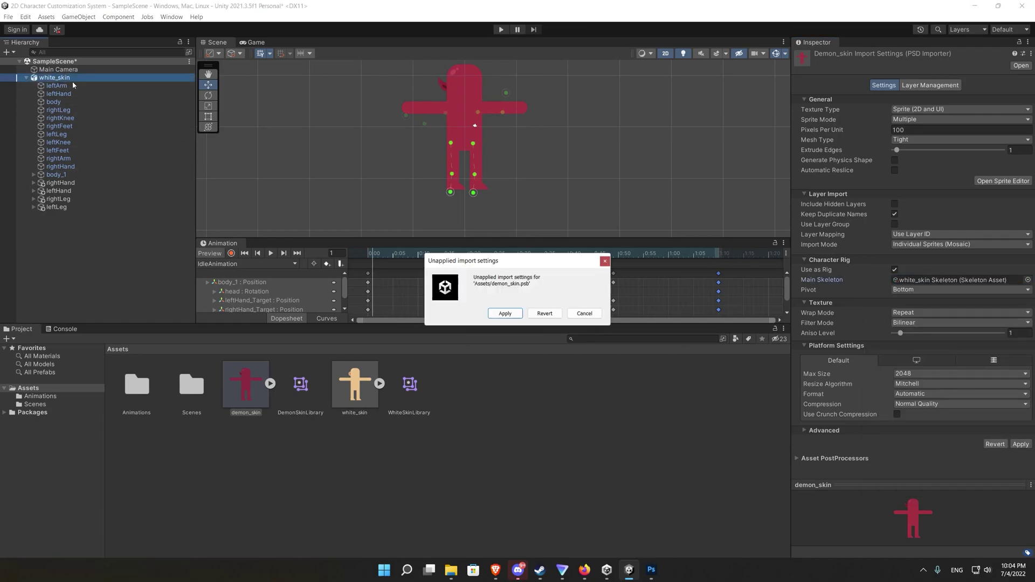
pyautogui.click(501, 313)
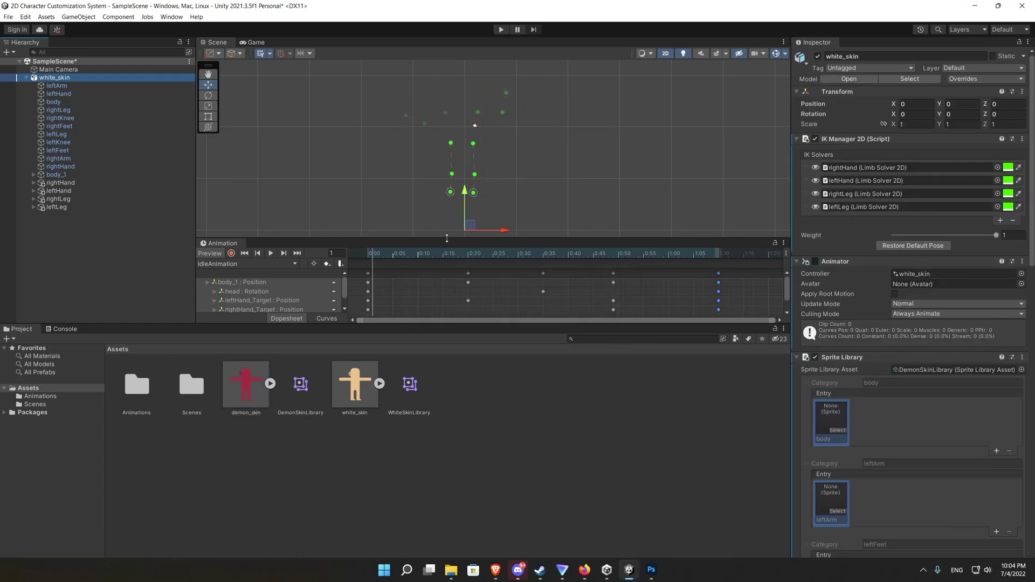
pyautogui.click(246, 386)
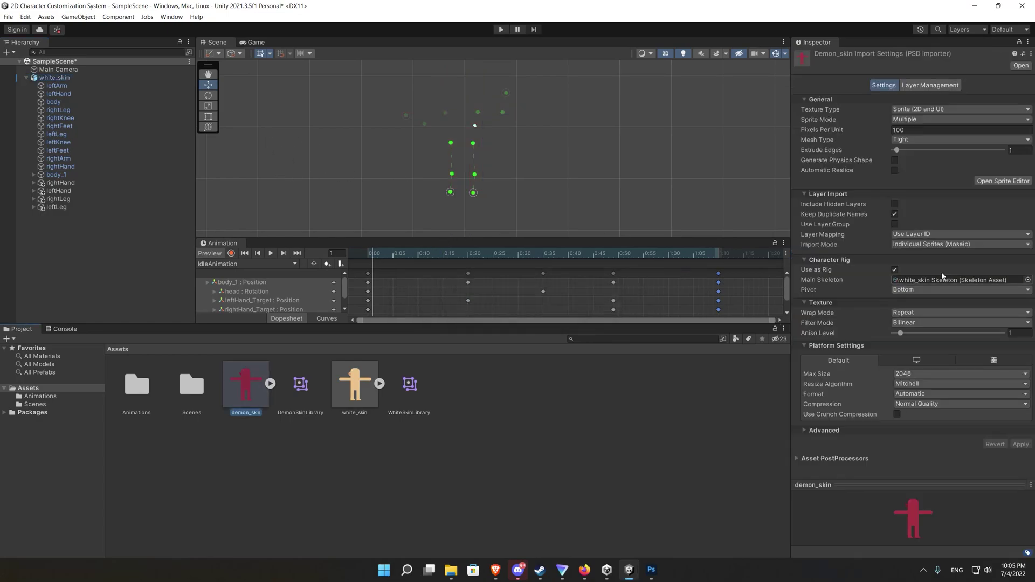
# - Open demon_skin in the Skinning Editor and generate weights for all visible sprites
pyautogui.click(1003, 180)
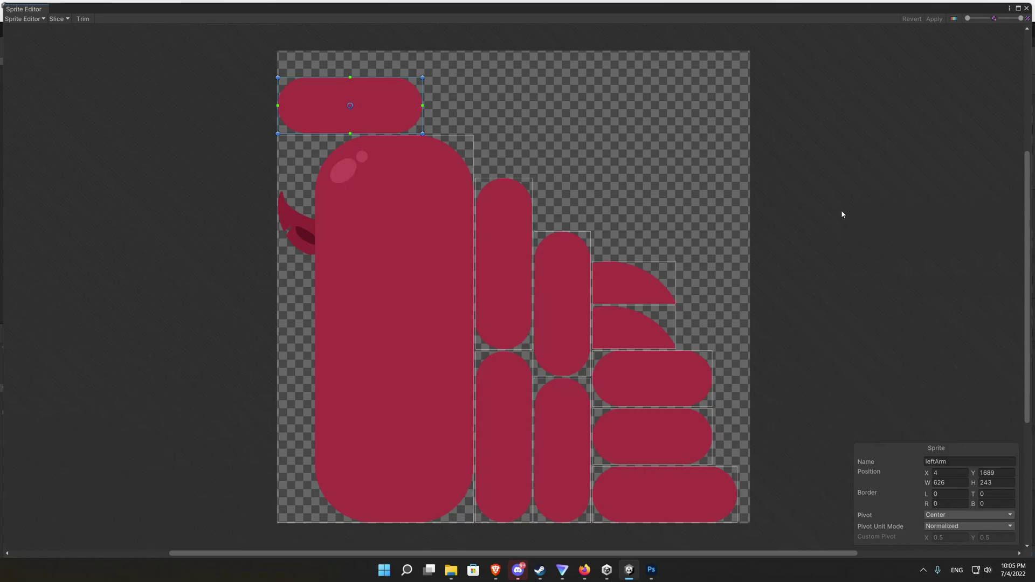
pyautogui.click(29, 21)
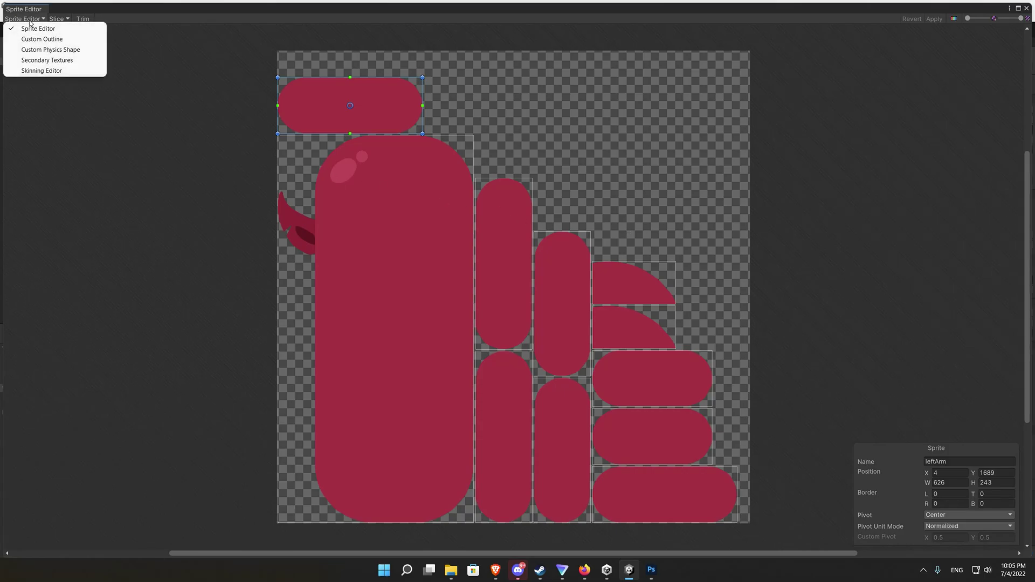
pyautogui.click(46, 71)
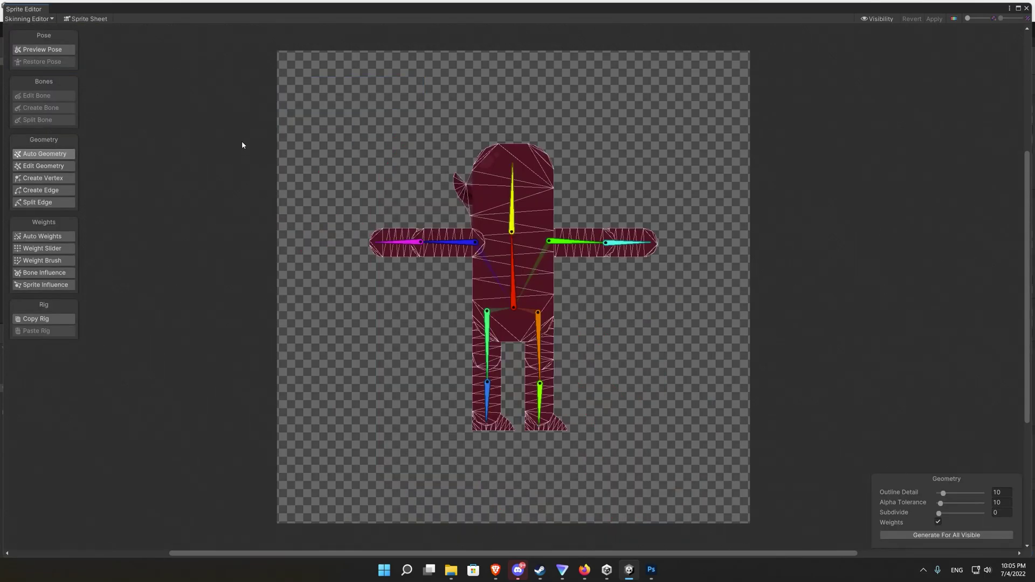
pyautogui.moveTo(511, 196)
pyautogui.mouseDown()
pyautogui.moveTo(539, 195)
pyautogui.moveTo(505, 188)
pyautogui.mouseUp()
pyautogui.hotkey('ctrl', 'z')
pyautogui.click(925, 534)
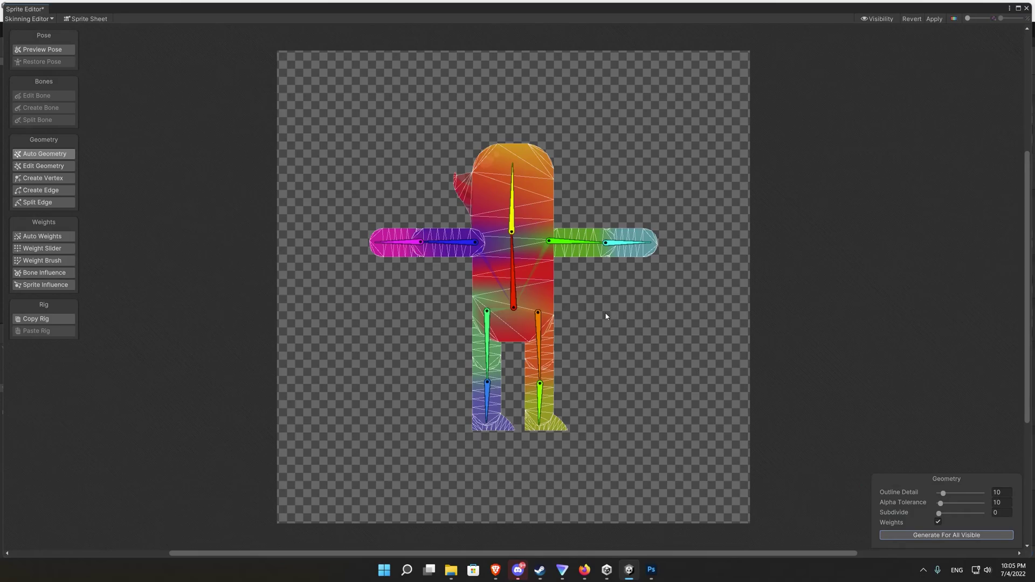
pyautogui.moveTo(628, 242); pyautogui.dragTo(633, 244)
pyautogui.hotkey('ctrl', 'z')
# - Remove the limb bones from the body sprite's bone influence list
pyautogui.click(544, 295)
pyautogui.click(44, 273)
pyautogui.click(1006, 539)
pyautogui.click(962, 497)
pyautogui.click(1006, 538)
pyautogui.moveTo(512, 188)
pyautogui.mouseDown()
pyautogui.moveTo(555, 197)
pyautogui.moveTo(539, 188)
pyautogui.mouseUp()
pyautogui.hotkey('ctrl', 'z')
# - Paint the head bone's weights onto the body with the Weight Brush and apply the rig
pyautogui.click(42, 261)
pyautogui.moveTo(478, 172)
pyautogui.mouseDown()
pyautogui.moveTo(451, 183)
pyautogui.moveTo(472, 214)
pyautogui.mouseUp()
pyautogui.moveTo(938, 526); pyautogui.dragTo(939, 526)
pyautogui.moveTo(554, 176)
pyautogui.mouseDown()
pyautogui.moveTo(552, 201)
pyautogui.moveTo(475, 162)
pyautogui.moveTo(565, 162)
pyautogui.moveTo(562, 216)
pyautogui.moveTo(514, 194)
pyautogui.mouseUp()
pyautogui.moveTo(578, 241); pyautogui.dragTo(579, 242)
pyautogui.moveTo(487, 351); pyautogui.dragTo(505, 350)
pyautogui.hotkey('ctrl', 'z')
pyautogui.click(934, 19)
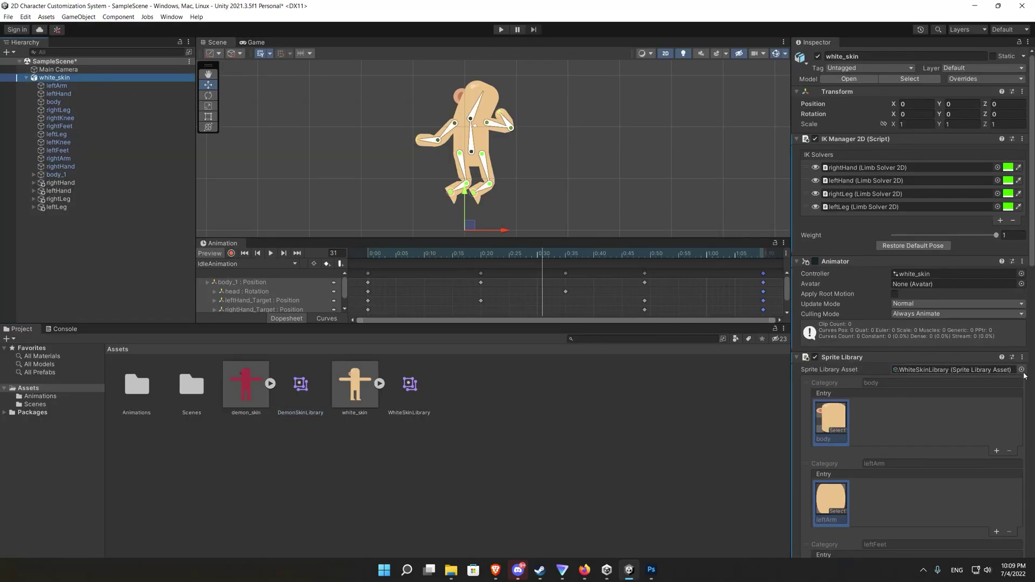
# - Compare the two libraries on white_skin and settle on DemonSkinLibrary
pyautogui.click(1024, 369)
pyautogui.click(936, 394)
pyautogui.click(927, 402)
pyautogui.click(925, 396)
pyautogui.click(925, 402)
pyautogui.click(925, 396)
pyautogui.click(924, 405)
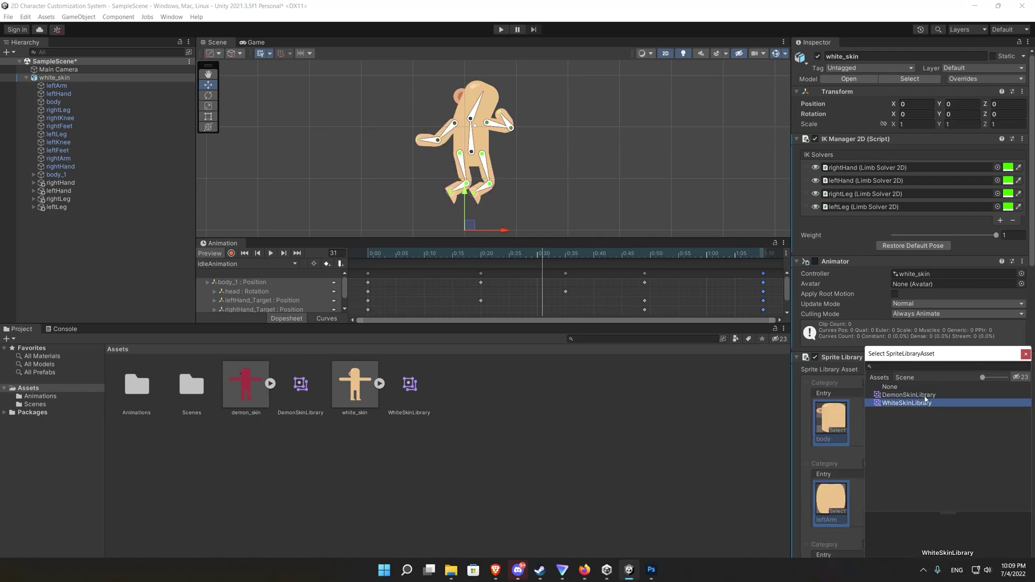
pyautogui.click(925, 397)
pyautogui.click(1025, 354)
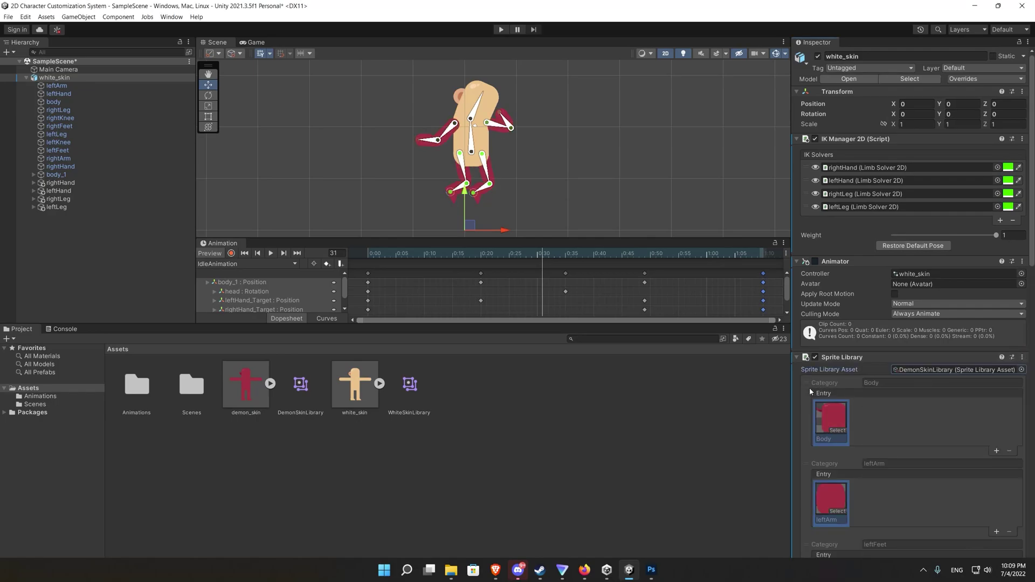
# - Expand demon_skin in the Project and inspect its two Body sprites
pyautogui.click(270, 383)
pyautogui.click(423, 401)
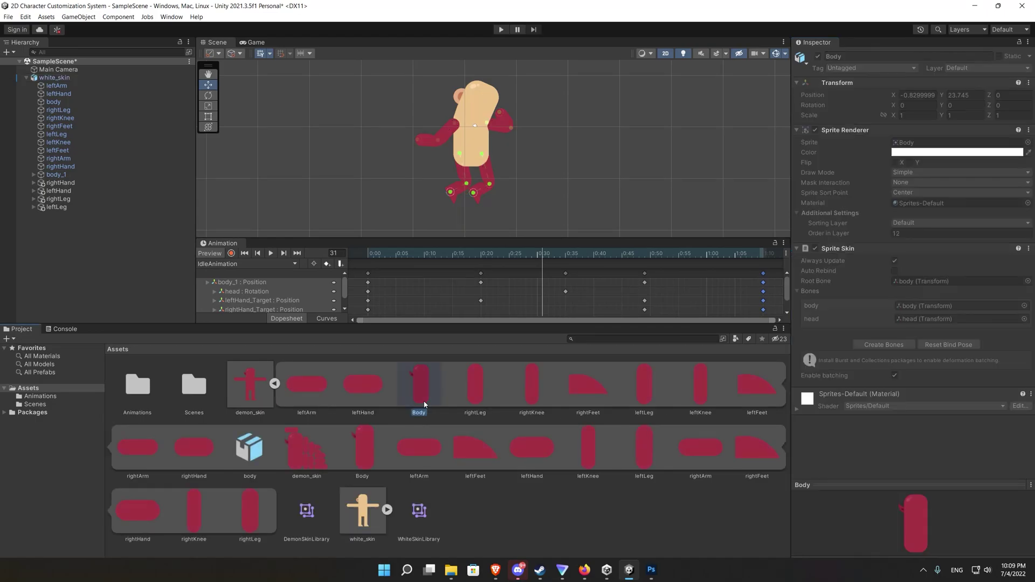
pyautogui.click(371, 464)
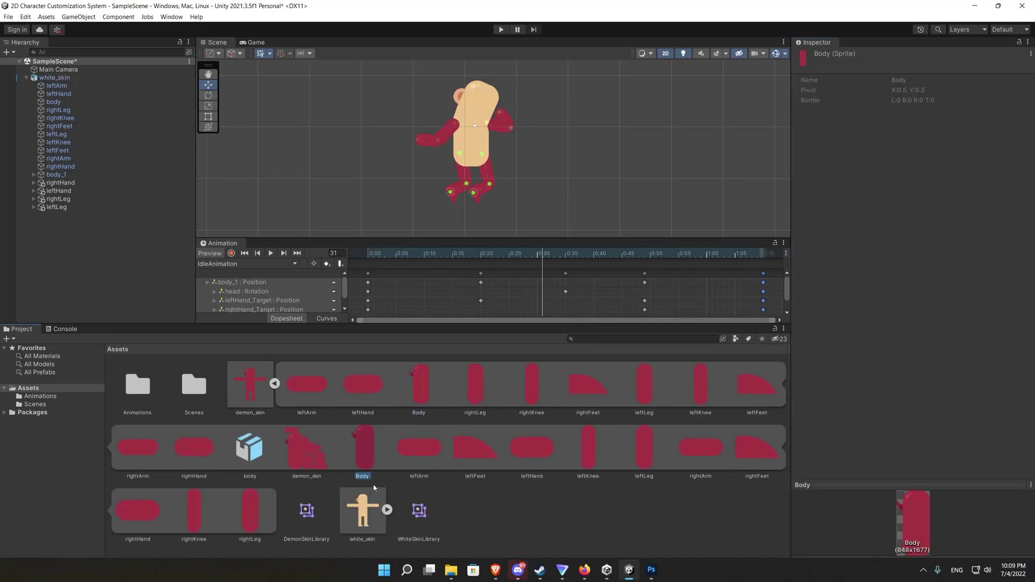
# - Rename demon_skin.psb's Body layer to lowercase body in Photoshop and save the file
pyautogui.click(274, 383)
pyautogui.hotkey('alt', 'Tab')
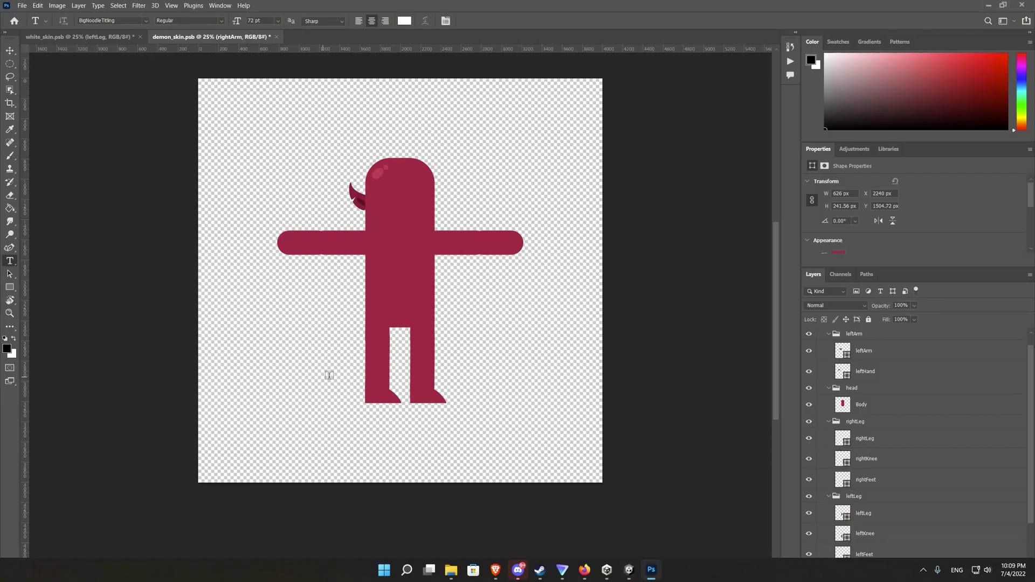
pyautogui.click(860, 405)
pyautogui.doubleClick(859, 404)
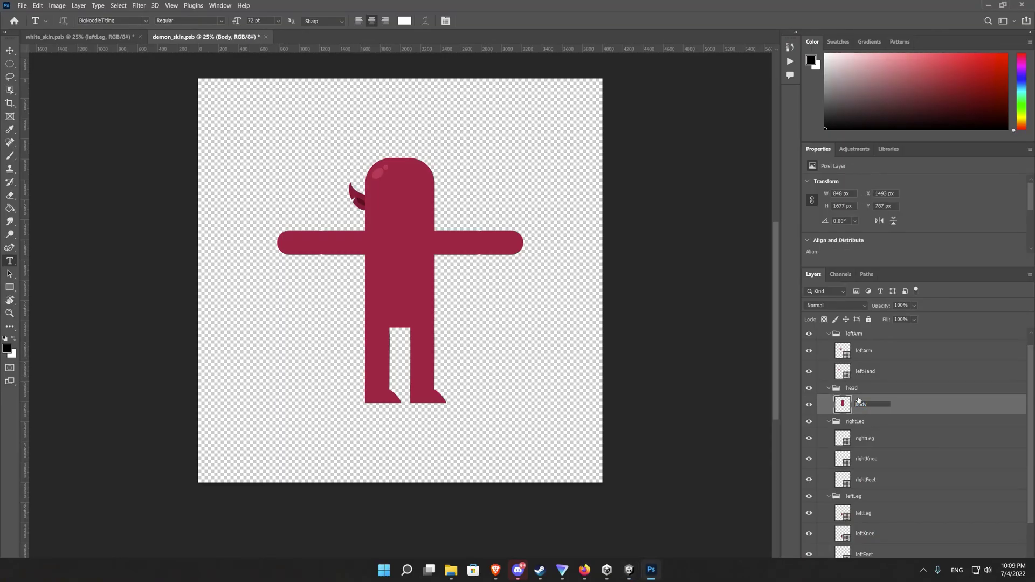
pyautogui.click(933, 402)
pyautogui.click(22, 6)
pyautogui.click(65, 113)
pyautogui.hotkey('alt', 'Tab')
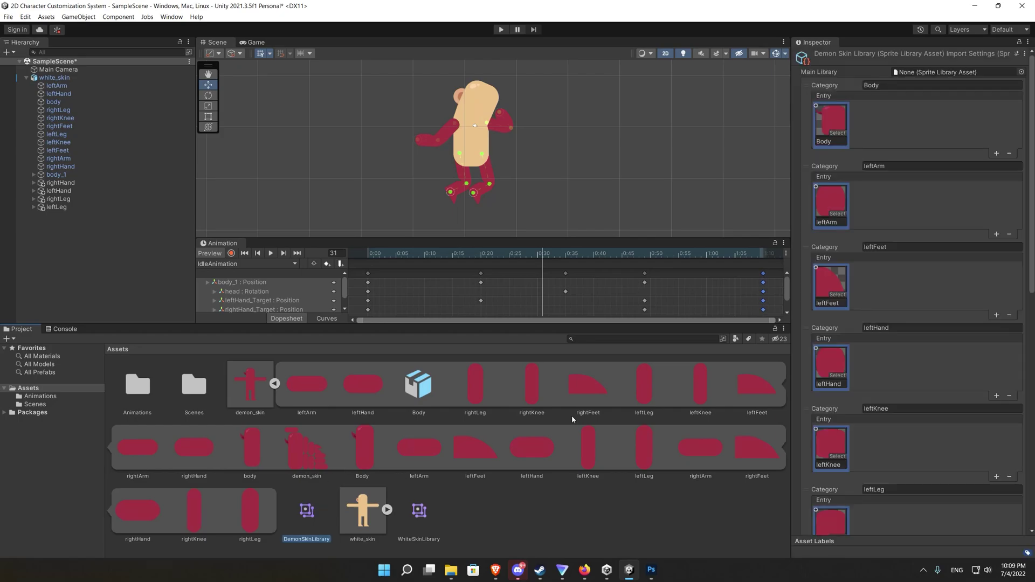
# - Change DemonSkinLibrary's Body entry name and Body category name to lowercase 'body'
pyautogui.click(824, 124)
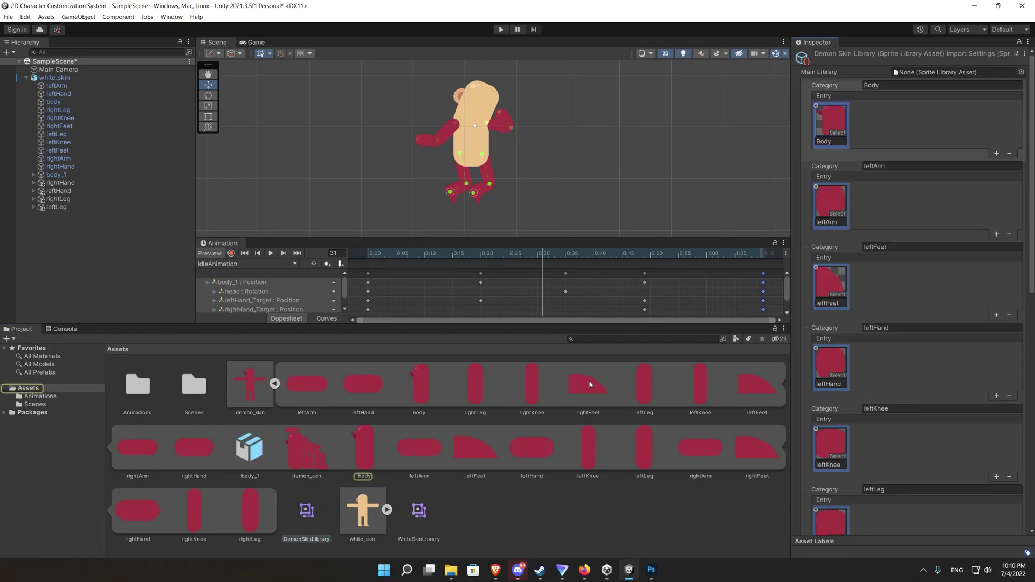
pyautogui.click(389, 423)
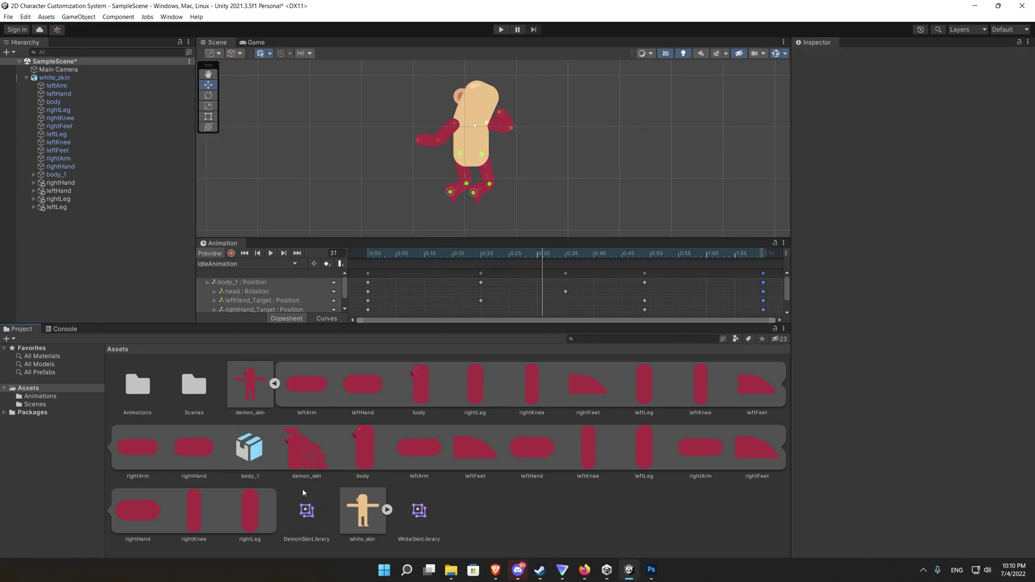
pyautogui.click(306, 506)
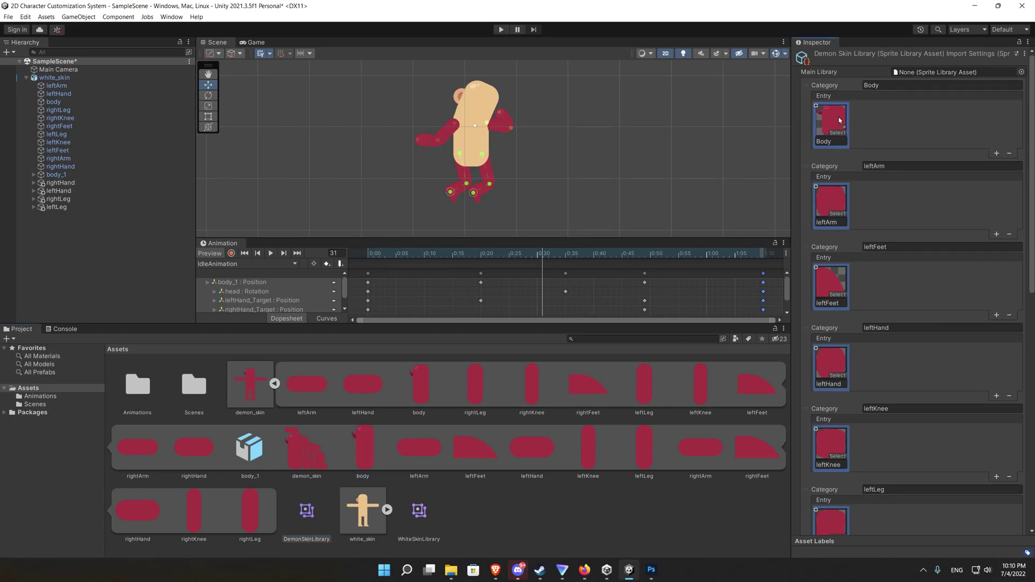
pyautogui.click(840, 142)
pyautogui.write('body')
pyautogui.click(885, 88)
pyautogui.write('body')
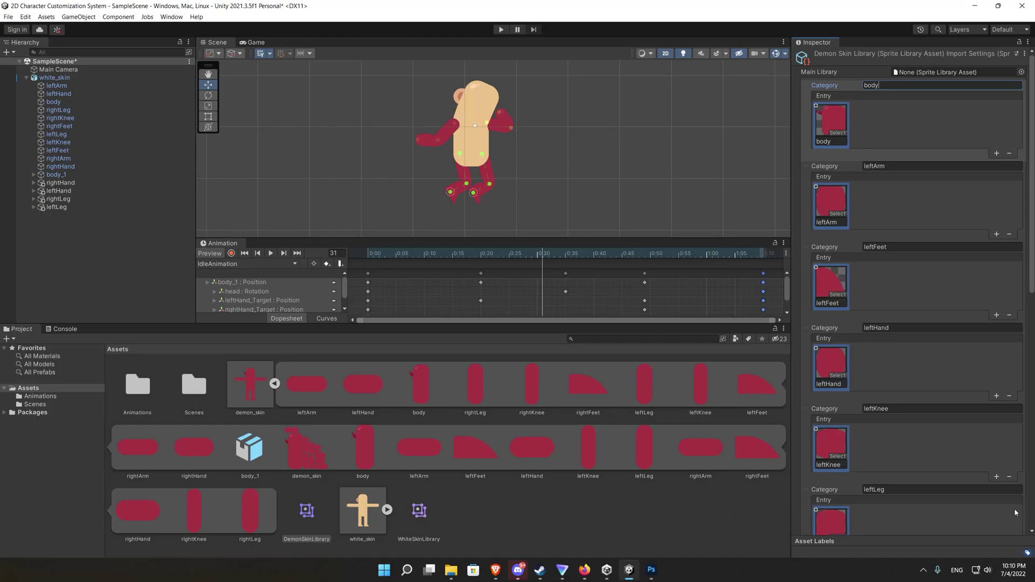
pyautogui.scroll(-10, 1002, 511)
pyautogui.click(54, 77)
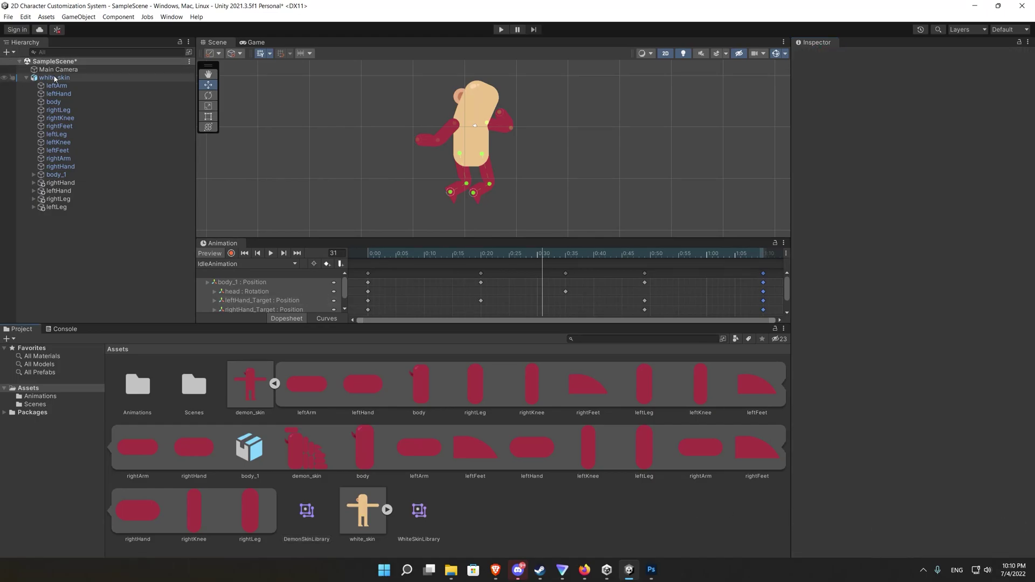
# - Compare the two libraries on white_skin and keep DemonSkinLibrary
pyautogui.click(1021, 370)
pyautogui.click(916, 403)
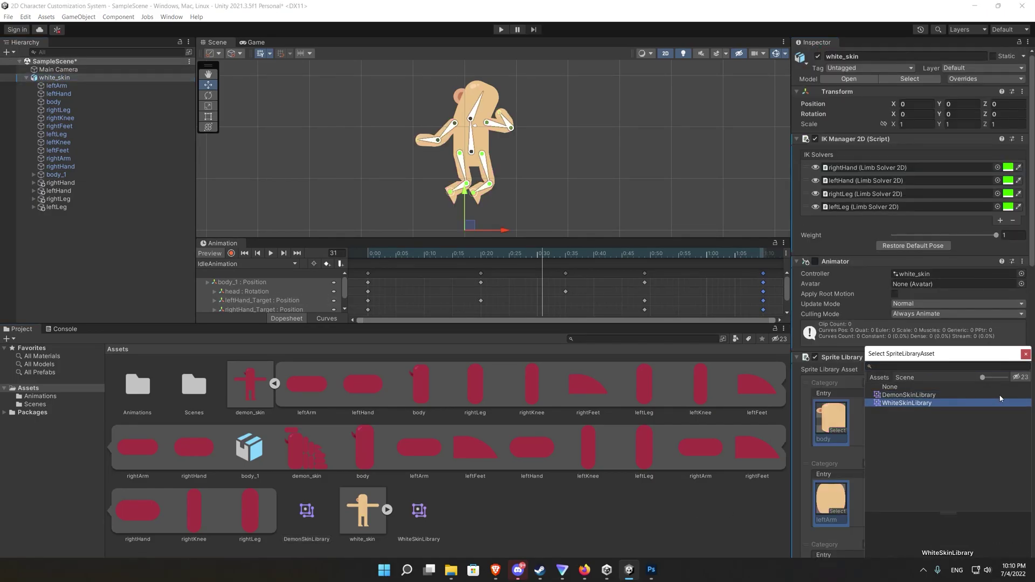
pyautogui.click(965, 396)
pyautogui.click(925, 404)
pyautogui.click(923, 396)
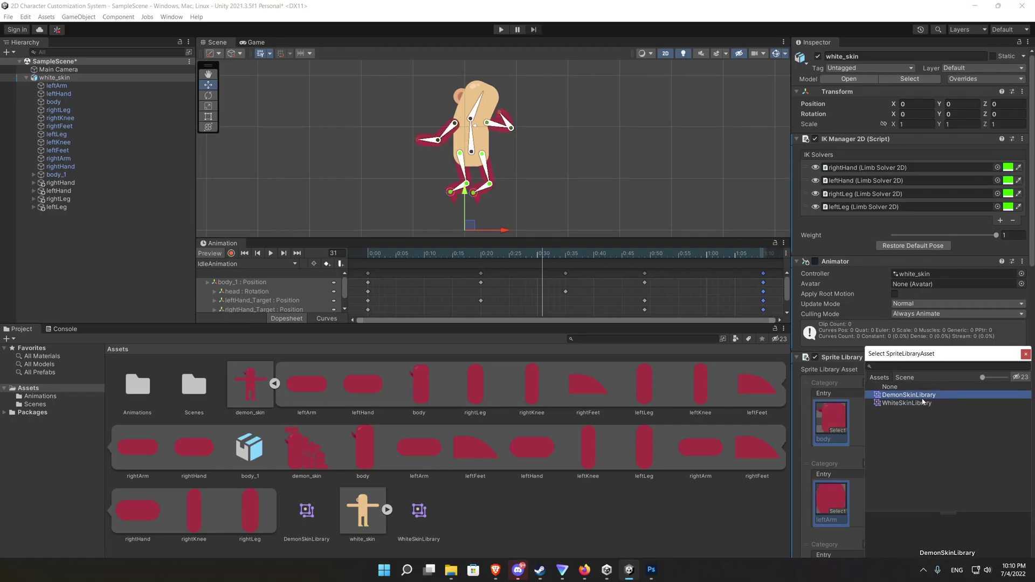
pyautogui.click(923, 405)
pyautogui.click(916, 395)
pyautogui.click(1025, 354)
# - Set the body object's Sprite Resolver category to Body
pyautogui.click(72, 174)
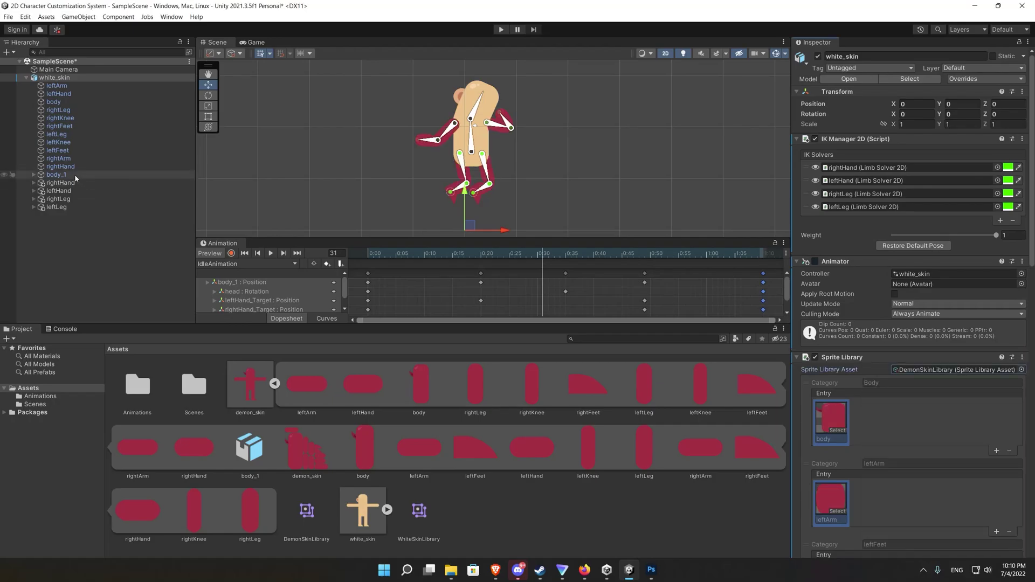
pyautogui.click(59, 102)
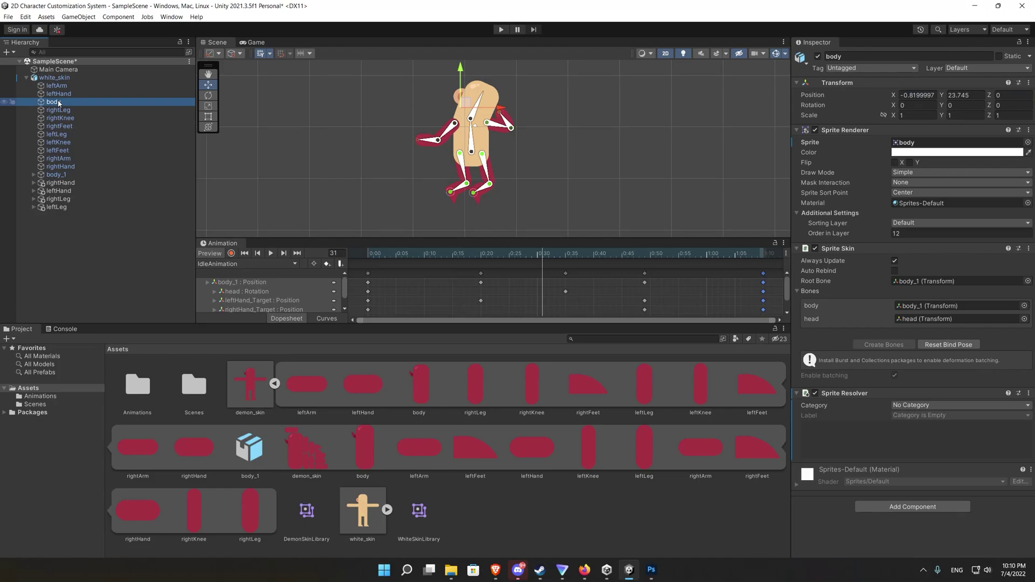
pyautogui.click(930, 406)
pyautogui.click(928, 430)
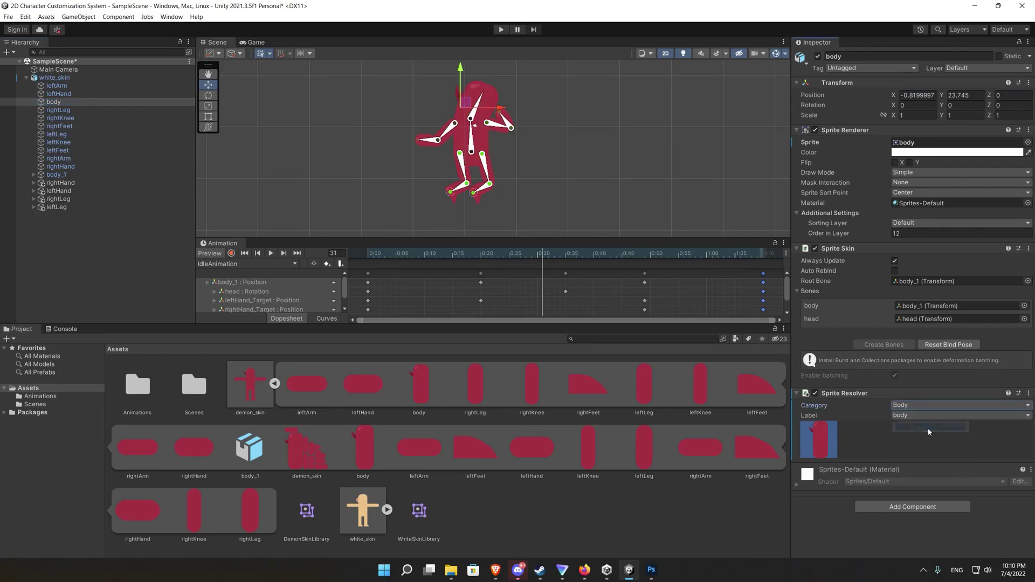
pyautogui.click(915, 426)
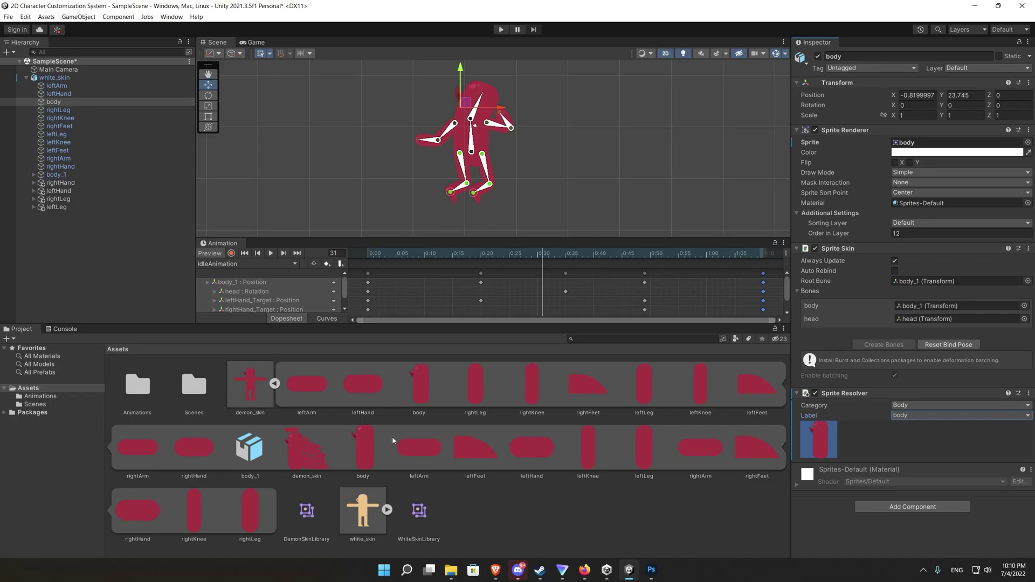
# - Inspect the white_skin sprites and DemonSkinLibrary's category settings
pyautogui.click(386, 509)
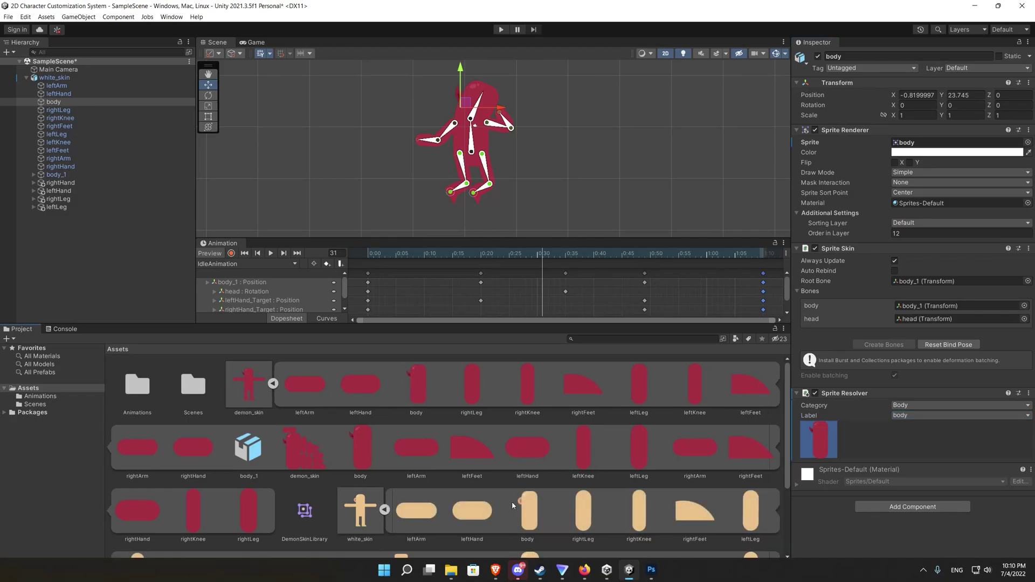
pyautogui.scroll(-3, 512, 501)
pyautogui.scroll(3, 289, 405)
pyautogui.click(916, 405)
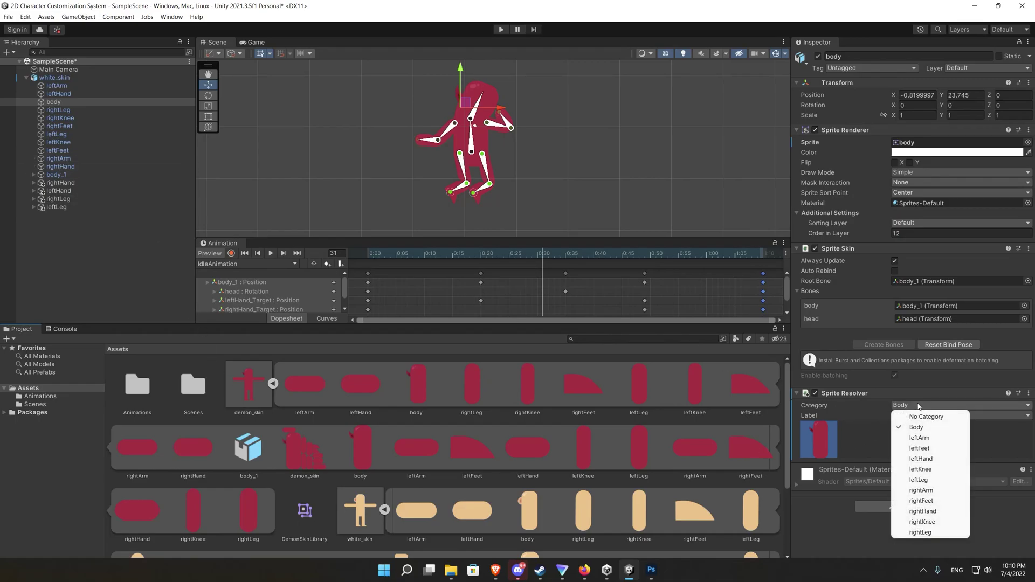
pyautogui.click(52, 79)
pyautogui.click(311, 516)
pyautogui.click(867, 85)
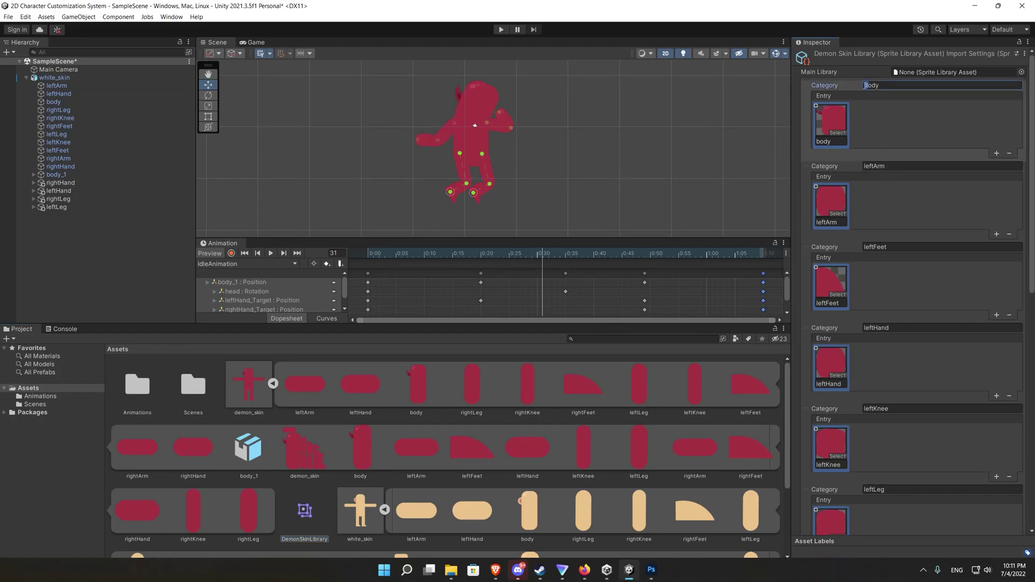
pyautogui.scroll(-10, 1014, 431)
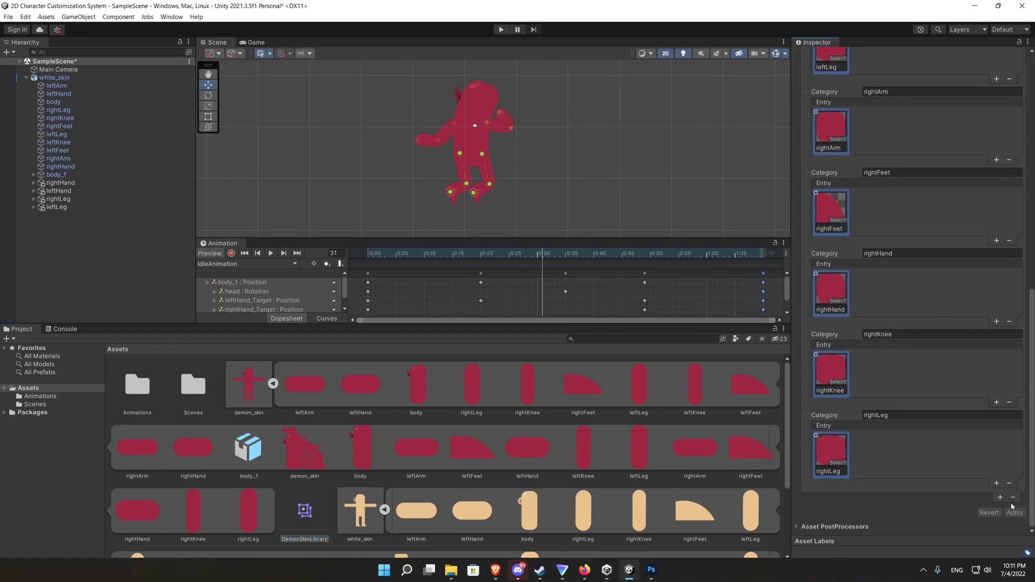
pyautogui.scroll(10, 889, 387)
# - Keep DemonSkinLibrary on white_skin and set the body's Sprite Resolver category to body
pyautogui.click(54, 77)
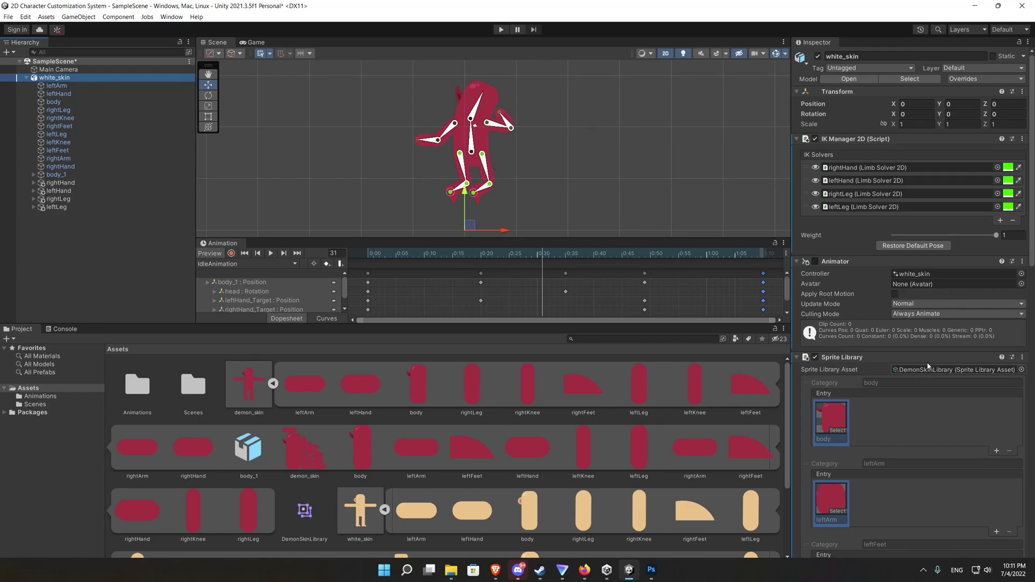
pyautogui.click(1020, 370)
pyautogui.click(918, 403)
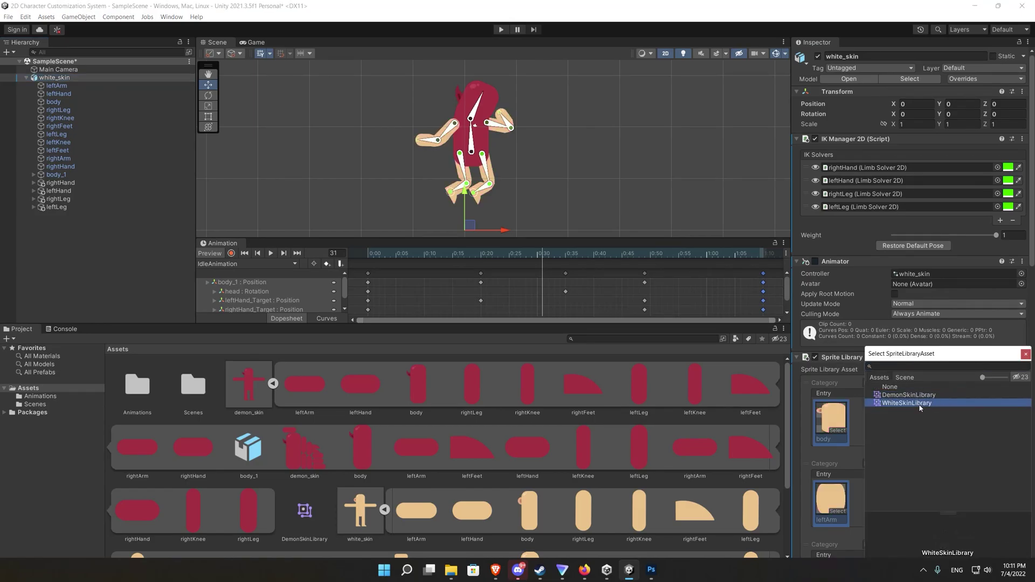
pyautogui.click(921, 395)
pyautogui.click(1025, 354)
pyautogui.click(74, 103)
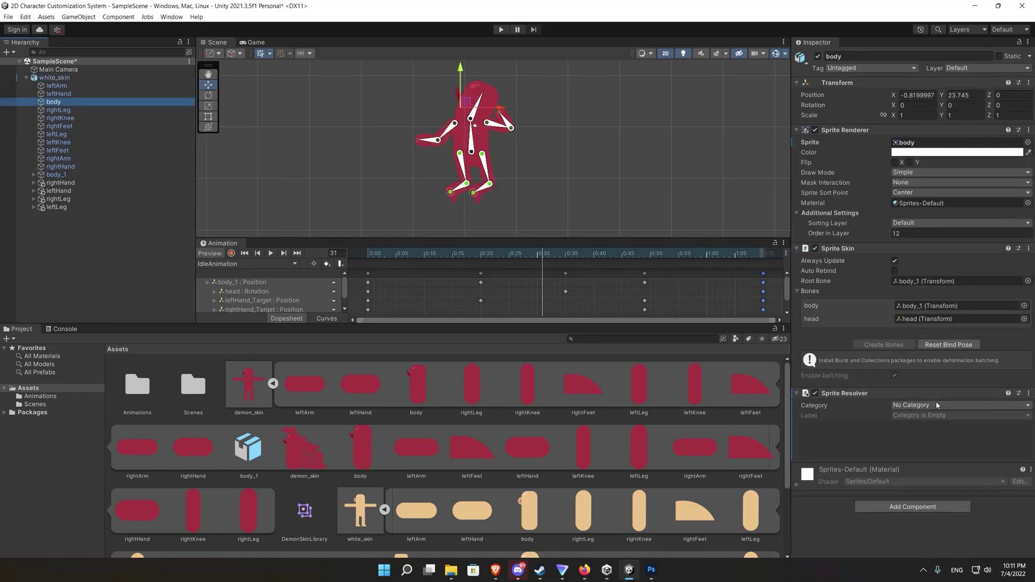
pyautogui.click(930, 404)
pyautogui.click(924, 431)
pyautogui.click(959, 414)
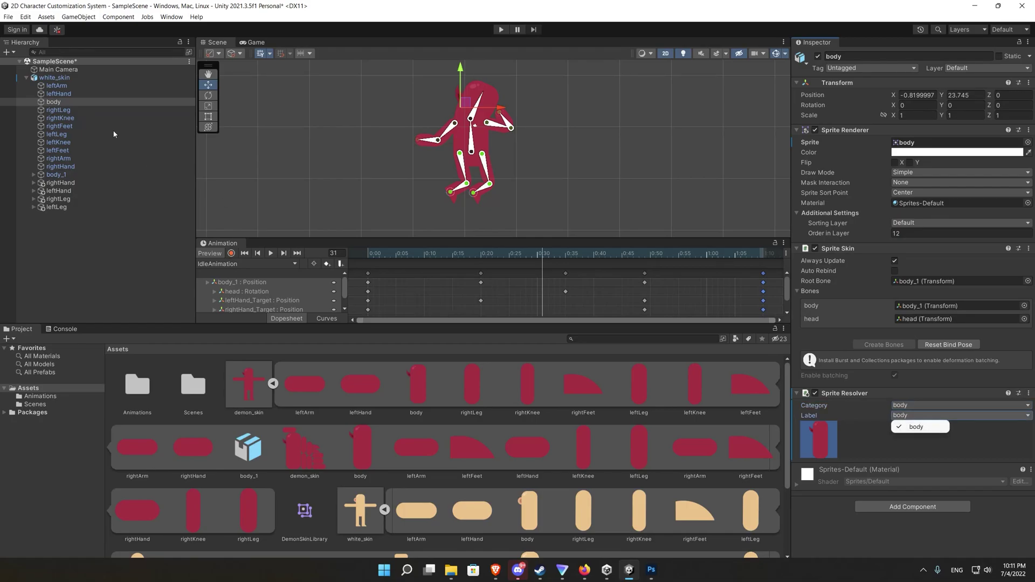
# - Swap white_skin between WhiteSkinLibrary and DemonSkinLibrary to confirm the full skin changes, ending on demon
pyautogui.click(54, 77)
pyautogui.click(1020, 369)
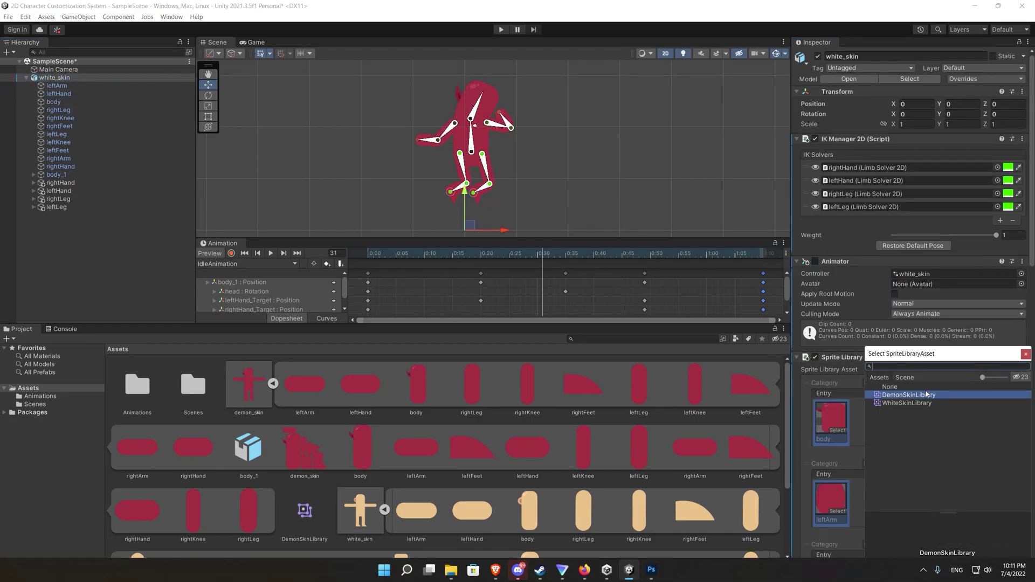
pyautogui.click(906, 403)
pyautogui.click(909, 395)
pyautogui.click(906, 403)
pyautogui.click(908, 394)
pyautogui.click(917, 402)
pyautogui.click(919, 394)
pyautogui.click(1025, 354)
# - Preview the idle animation, then run the scene in Play mode
pyautogui.click(272, 253)
pyautogui.click(273, 255)
pyautogui.click(502, 31)
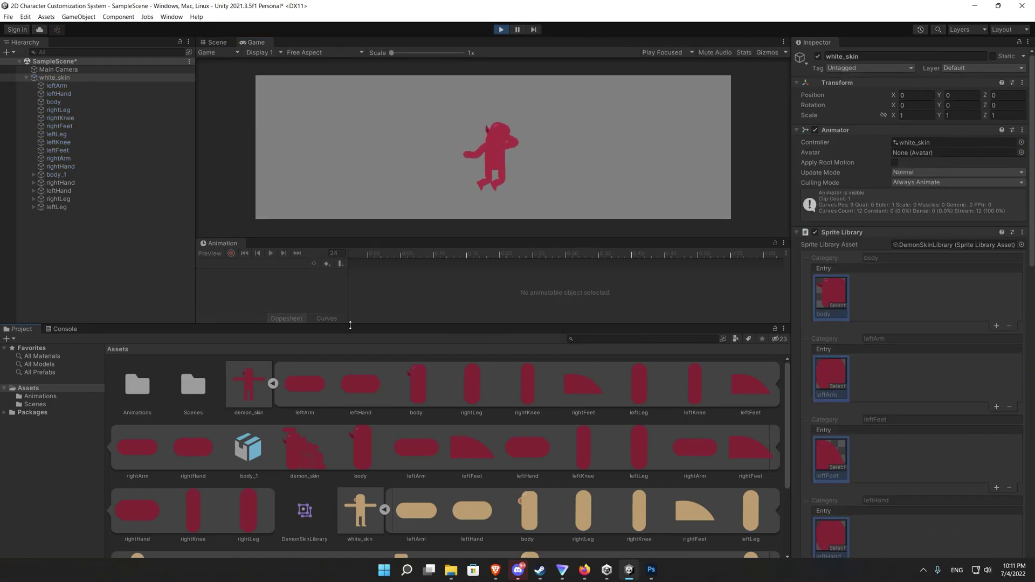
# - Enlarge the Game view, swap white and demon libraries while playing, keep DemonSkinLibrary, and stop
pyautogui.moveTo(349, 324); pyautogui.dragTo(351, 575)
pyautogui.moveTo(456, 375); pyautogui.dragTo(456, 457)
pyautogui.click(1020, 244)
pyautogui.click(923, 287)
pyautogui.click(925, 278)
pyautogui.click(923, 285)
pyautogui.click(926, 278)
pyautogui.doubleClick(926, 278)
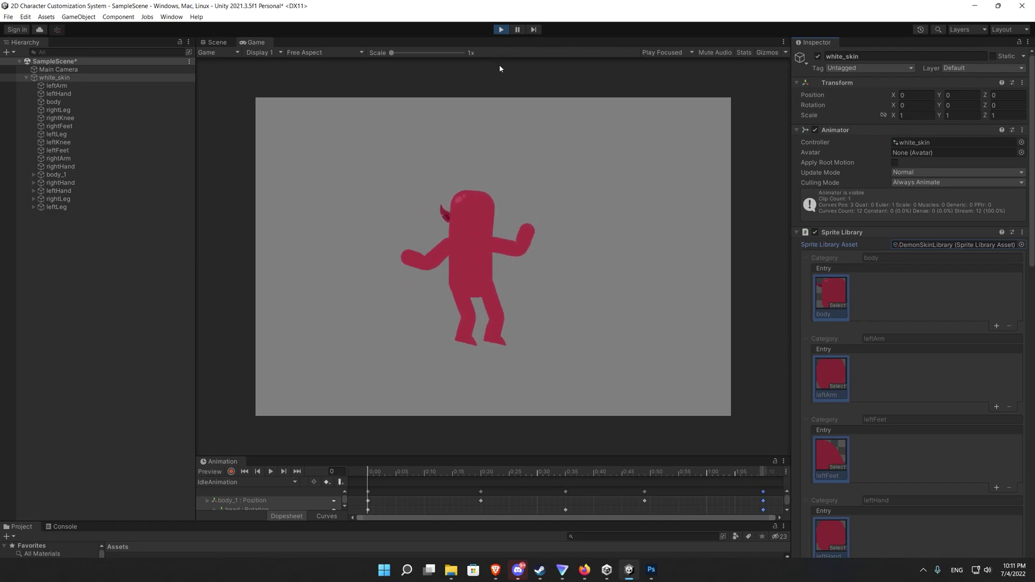
pyautogui.click(500, 30)
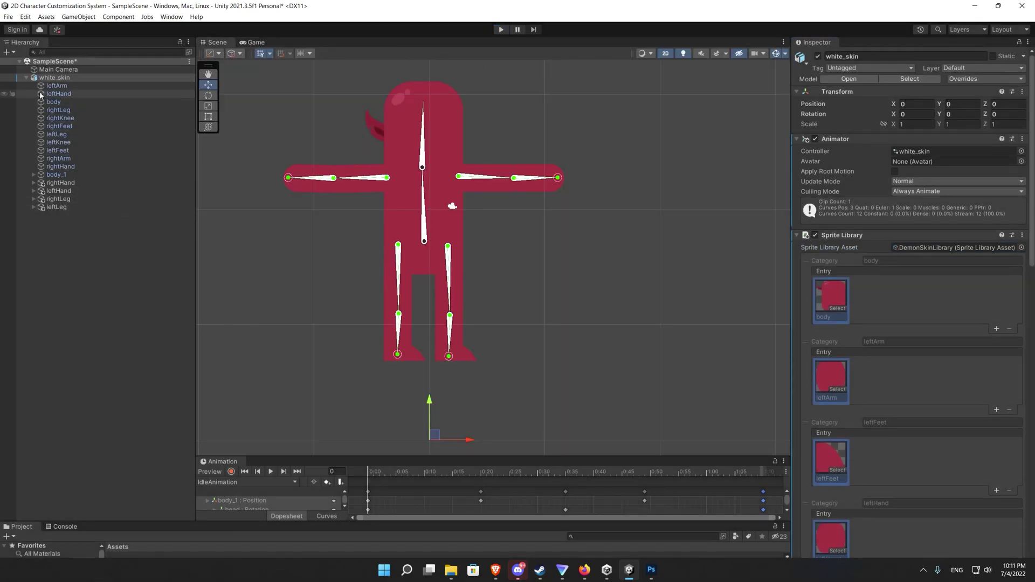
# - Collapse white_skin's hierarchy children and its Sprite Library and IK Manager 2D components
pyautogui.click(26, 78)
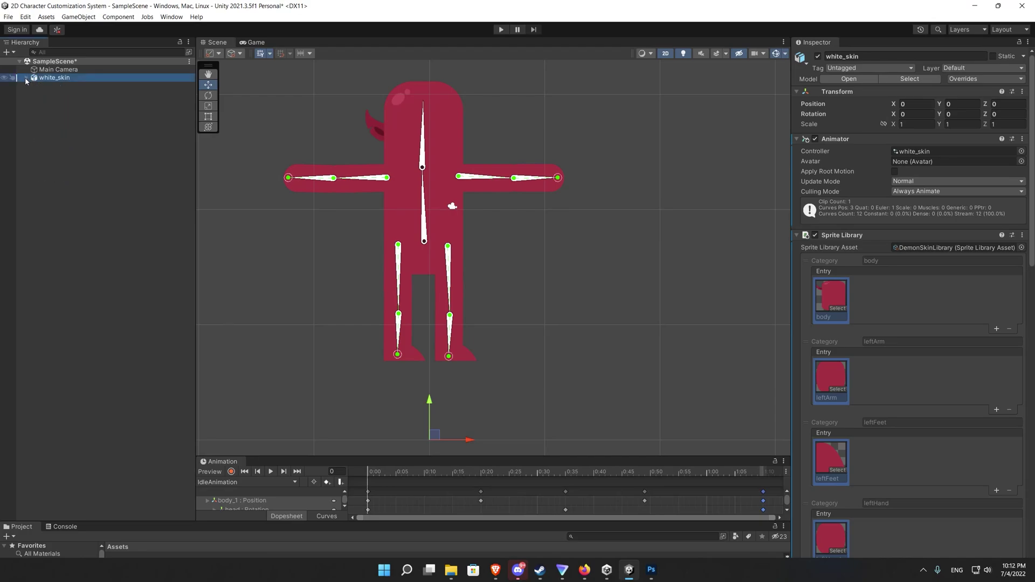
pyautogui.click(797, 236)
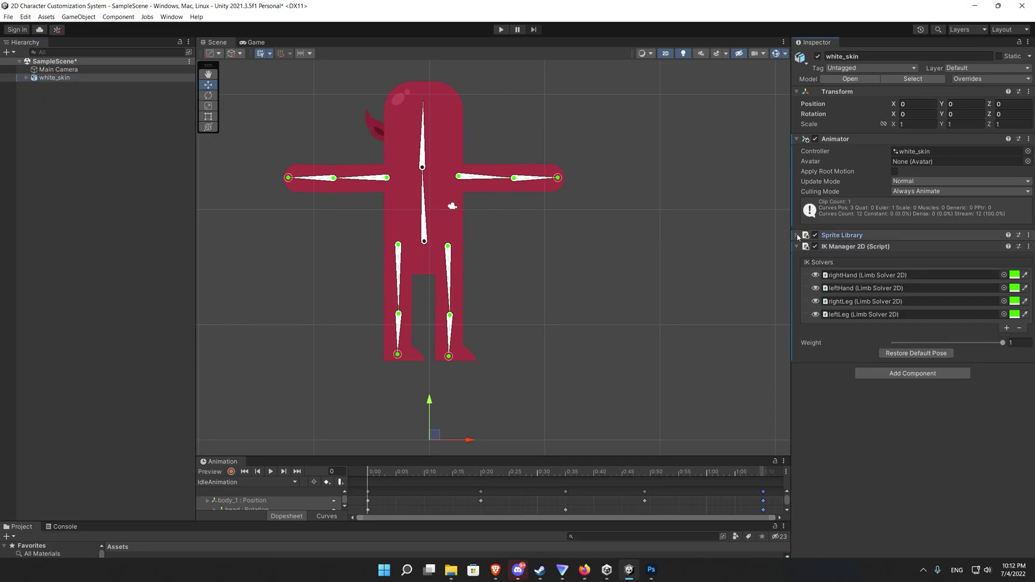
pyautogui.click(841, 247)
pyautogui.scroll(-2, 555, 288)
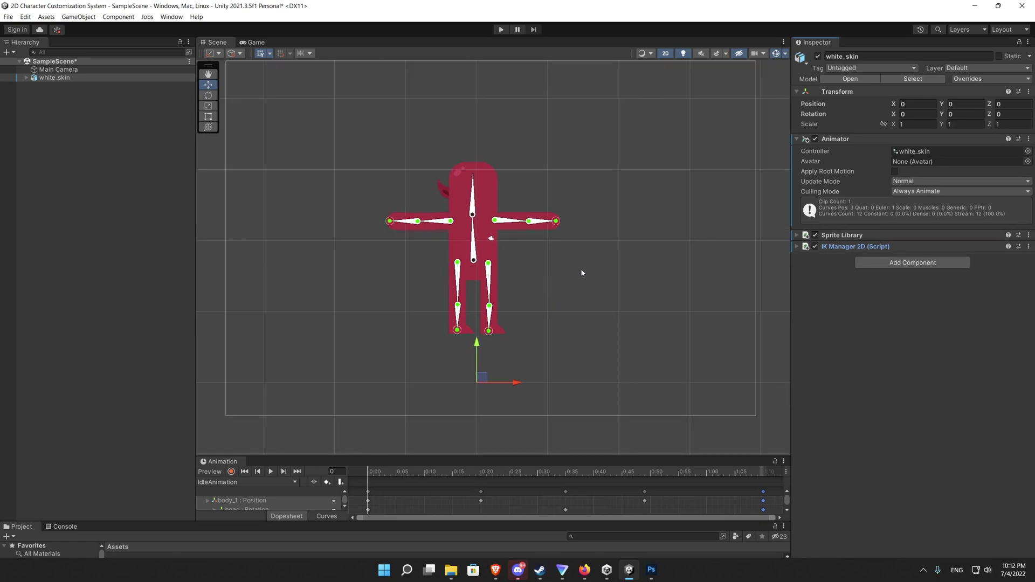
pyautogui.scroll(-1, 597, 316)
pyautogui.scroll(2, 597, 314)
# - Add a new FullSkinChanger script component to white_skin
pyautogui.click(876, 264)
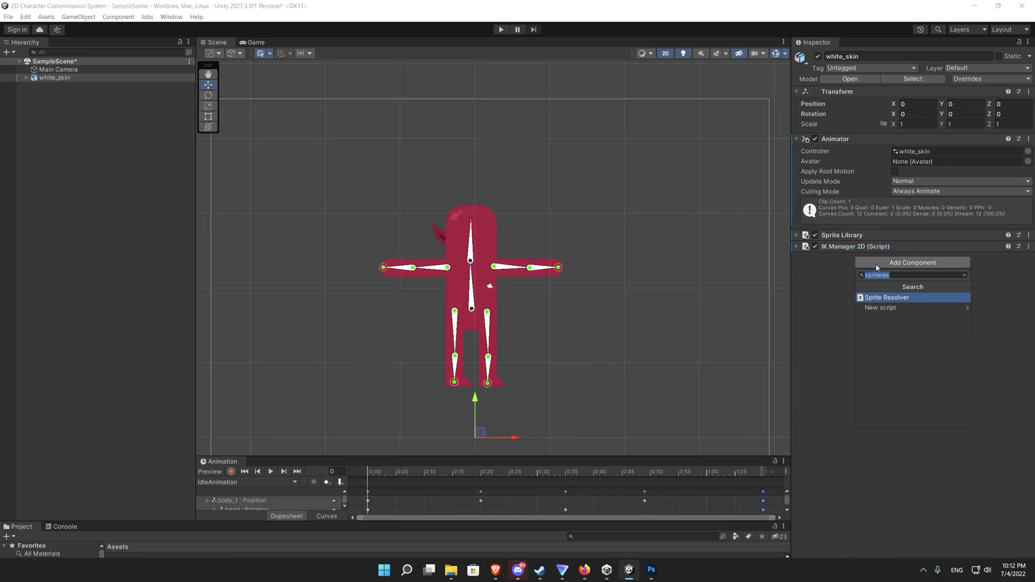
pyautogui.write('FullS')
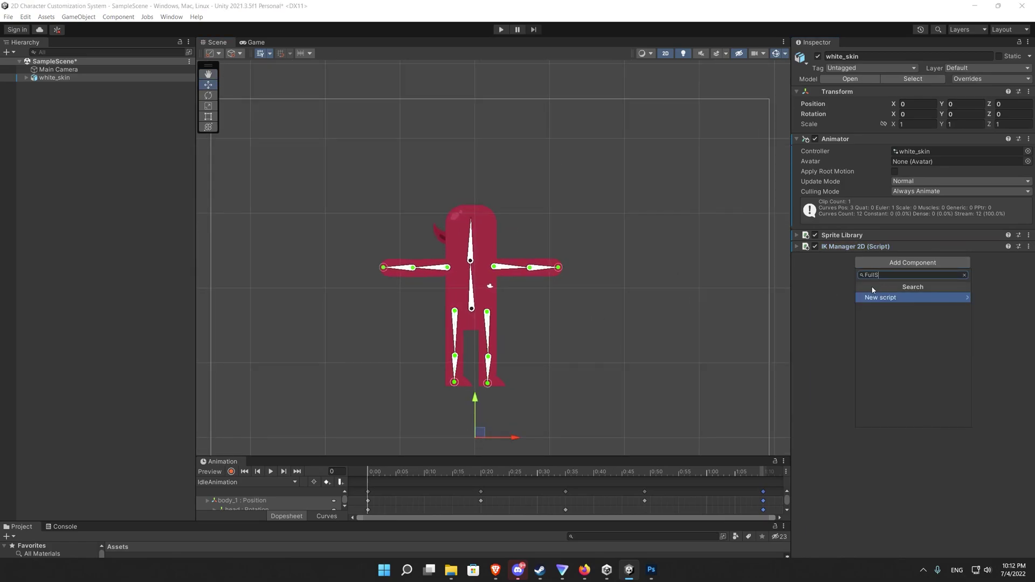
pyautogui.write('kinChanger')
pyautogui.press('Return')
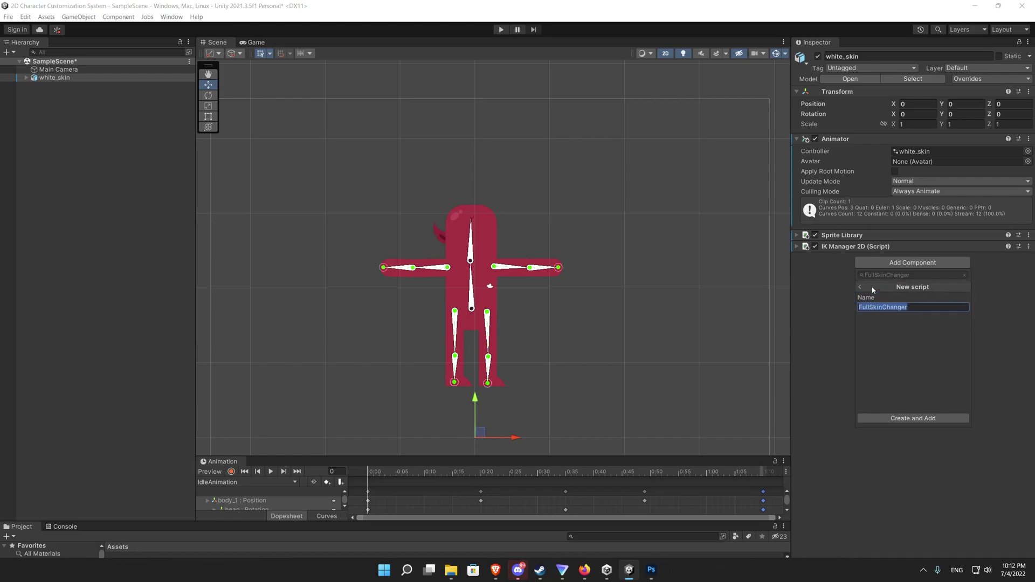
pyautogui.click(927, 418)
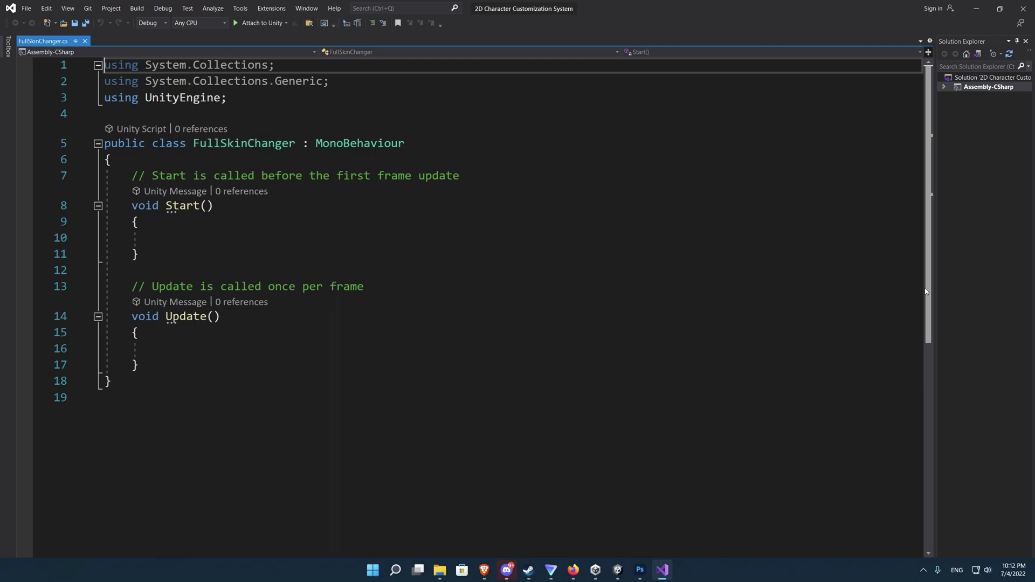
# - Delete the Start/Update template methods and add a 'using UnityEngine.U2D;' import line
pyautogui.moveTo(185, 364); pyautogui.dragTo(100, 187)
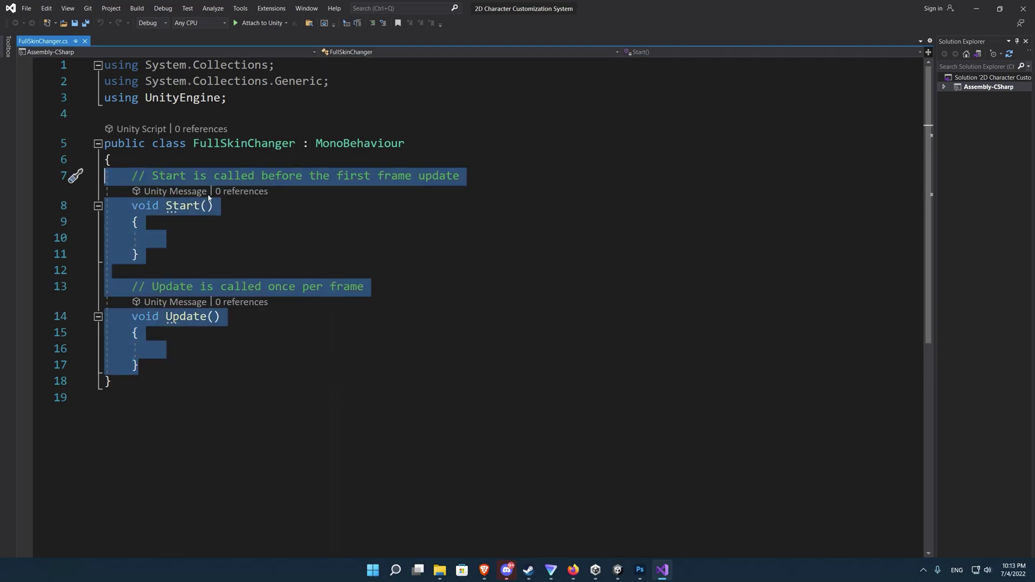
pyautogui.press('BackSpace')
pyautogui.click(256, 95)
pyautogui.press('Return')
pyautogui.write('using unity')
pyautogui.press('Tab')
pyautogui.write('.2d')
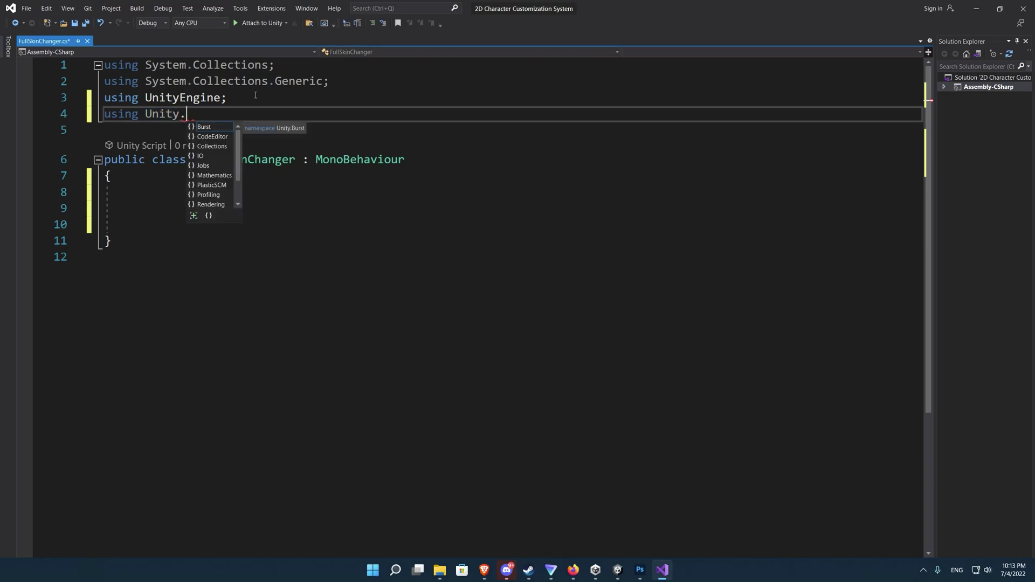
pyautogui.press('BackSpace')
pyautogui.press('BackSpace')
pyautogui.press('BackSpace')
pyautogui.press('BackSpace')
pyautogui.press('BackSpace')
pyautogui.press('BackSpace')
pyautogui.write('UnityEngine,')
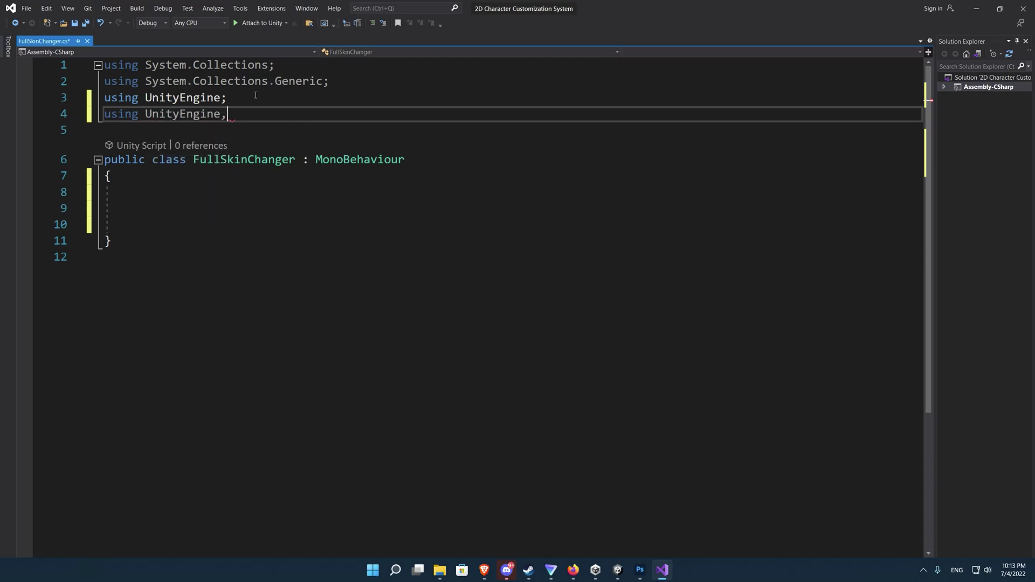
pyautogui.press('BackSpace')
pyautogui.write('.u')
pyautogui.press('Tab')
pyautogui.write(';')
# - Begin the field's type inside the class and extend the import to UnityEngine.U2D.Animation
pyautogui.click(202, 200)
pyautogui.write('public sprite')
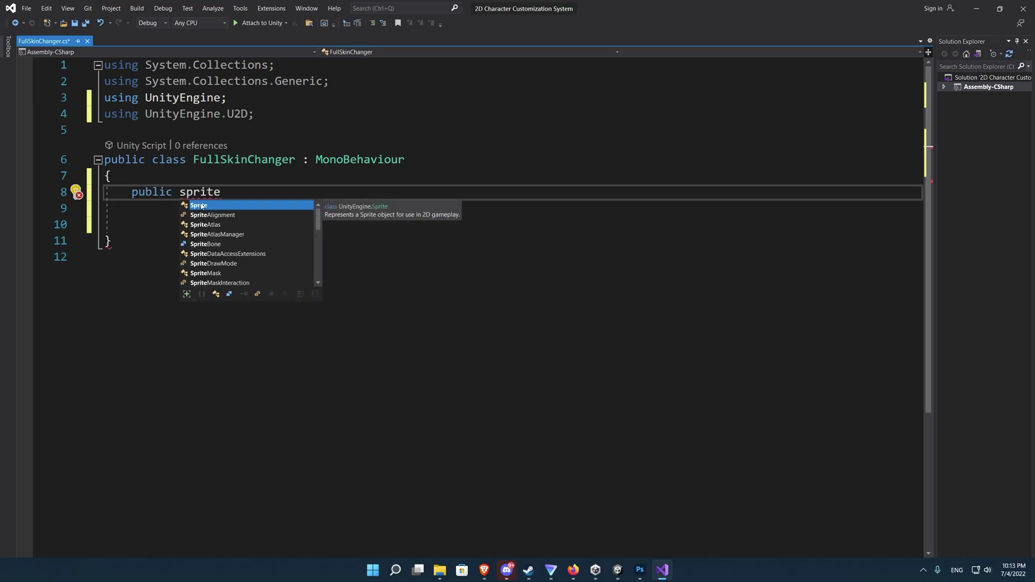
pyautogui.press('BackSpace')
pyautogui.press('BackSpace')
pyautogui.press('BackSpace')
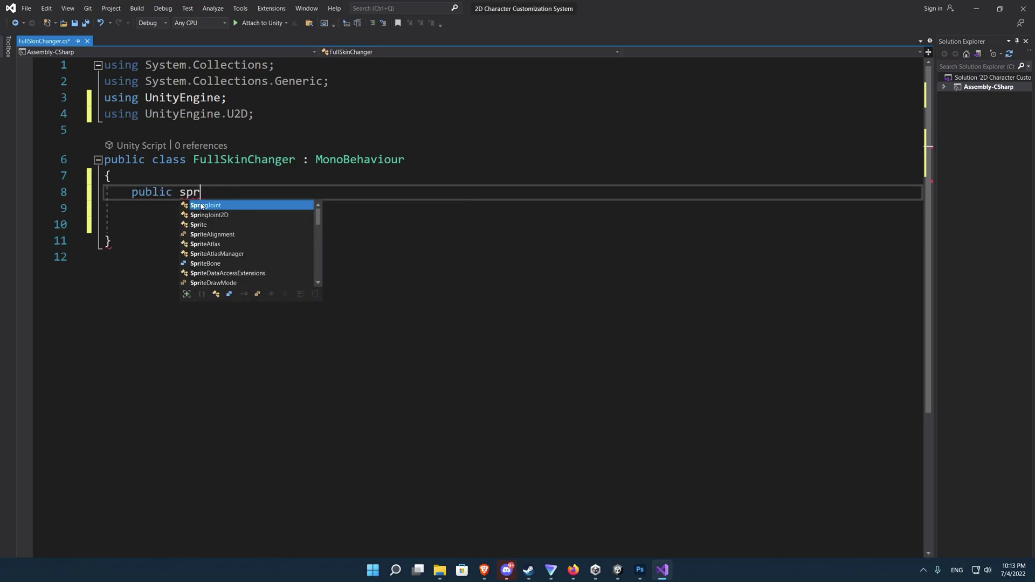
pyautogui.press('BackSpace')
pyautogui.write('riteli')
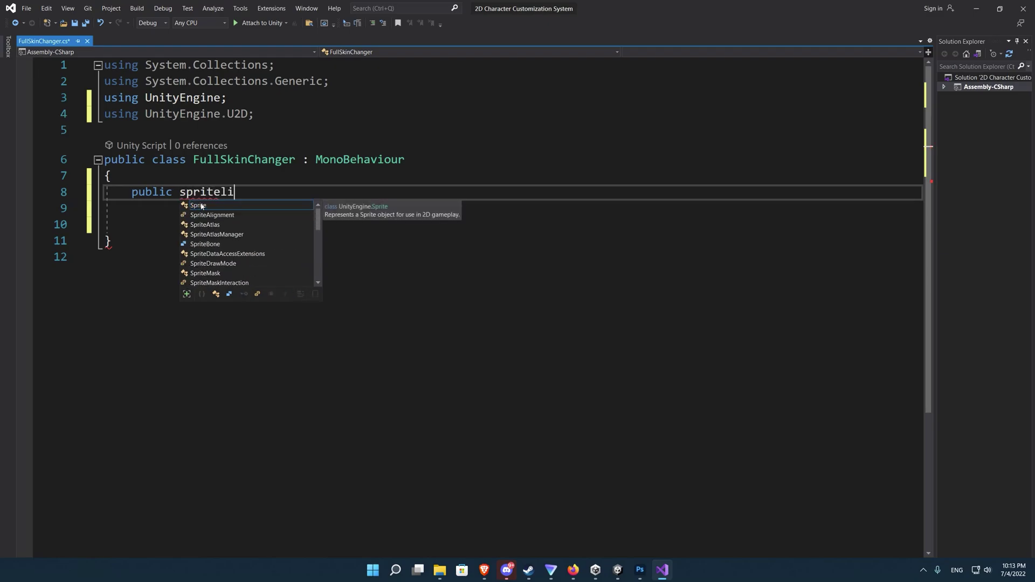
pyautogui.click(250, 114)
pyautogui.write('.Animation')
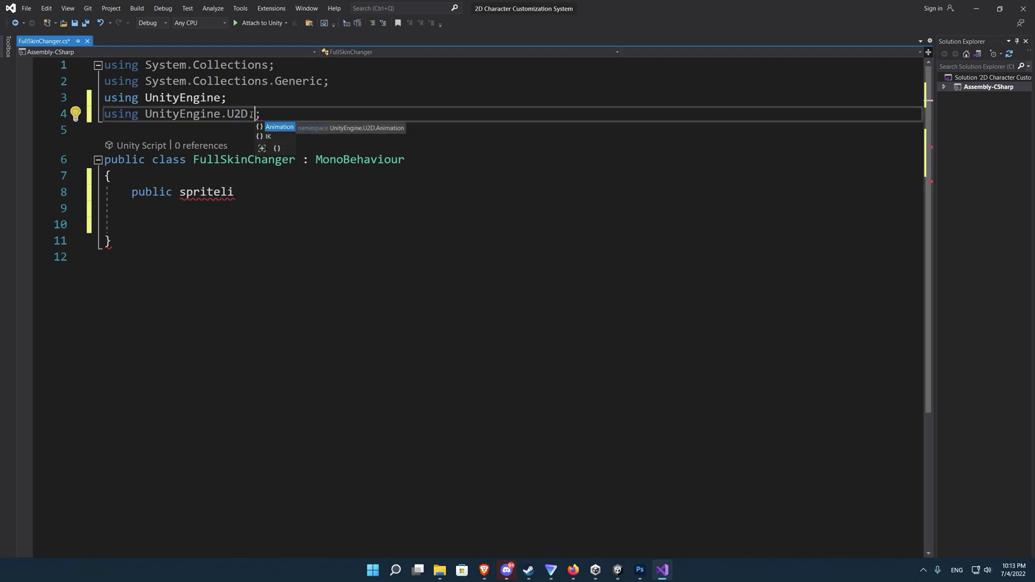
# - Declare the field 'public SpriteLibraryAsset[] libraries;'
pyautogui.doubleClick(221, 196)
pyautogui.write('Sprite li')
pyautogui.press('BackSpace')
pyautogui.press('BackSpace')
pyautogui.press('BackSpace')
pyautogui.press('BackSpace')
pyautogui.press('BackSpace')
pyautogui.press('BackSpace')
pyautogui.press('BackSpace')
pyautogui.press('BackSpace')
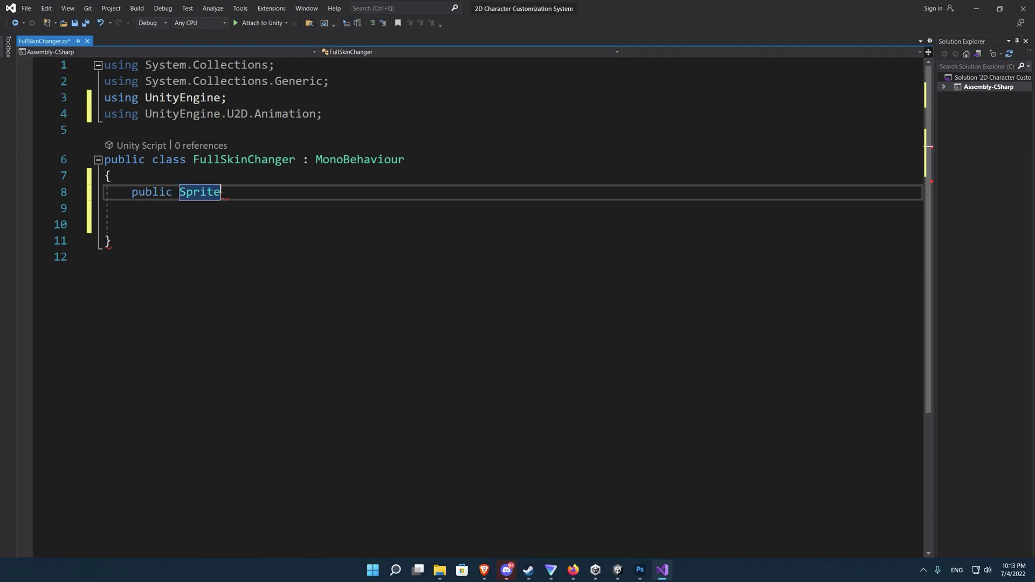
pyautogui.write('priteli')
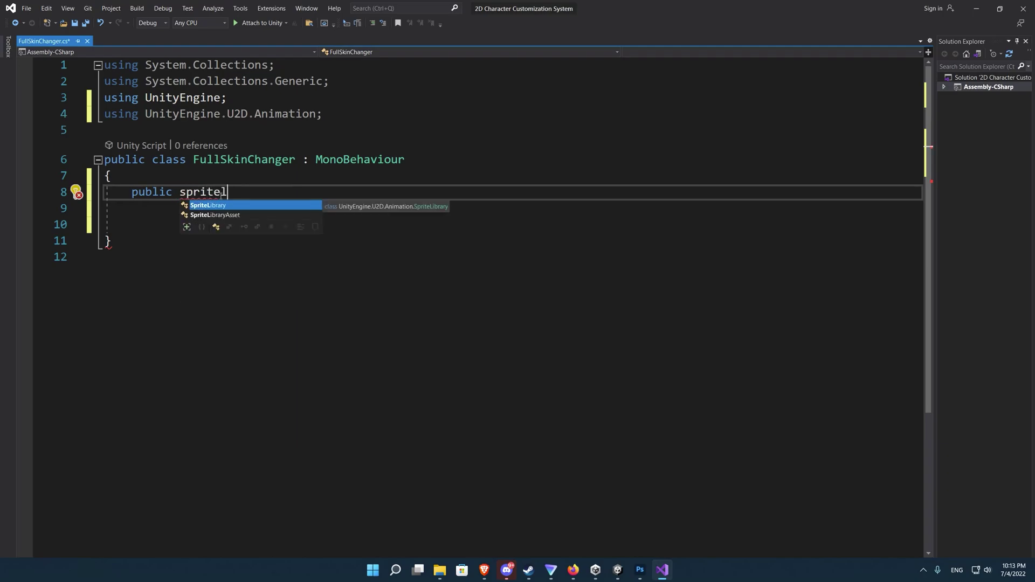
pyautogui.press('Tab')
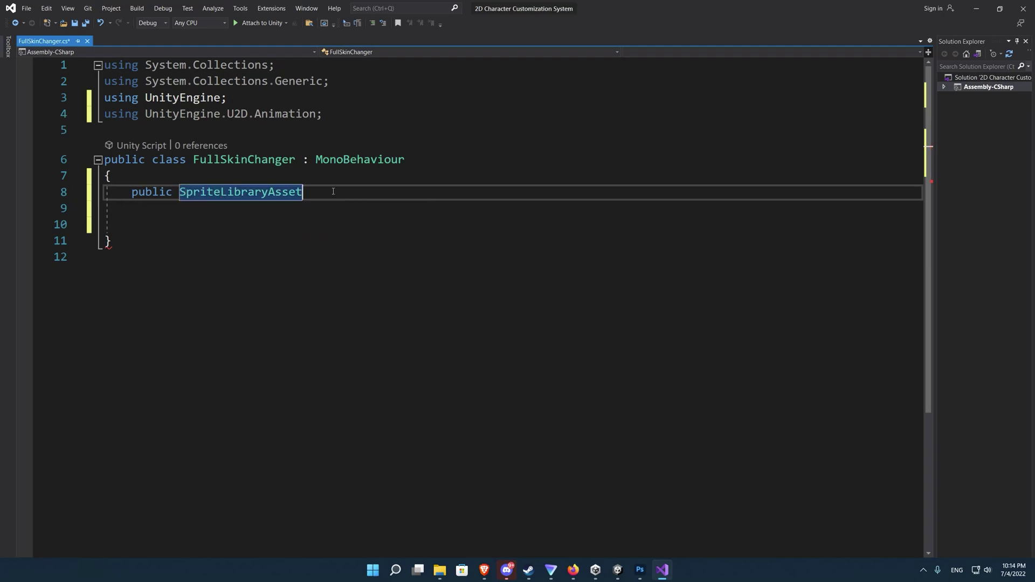
pyautogui.write('[] sprii')
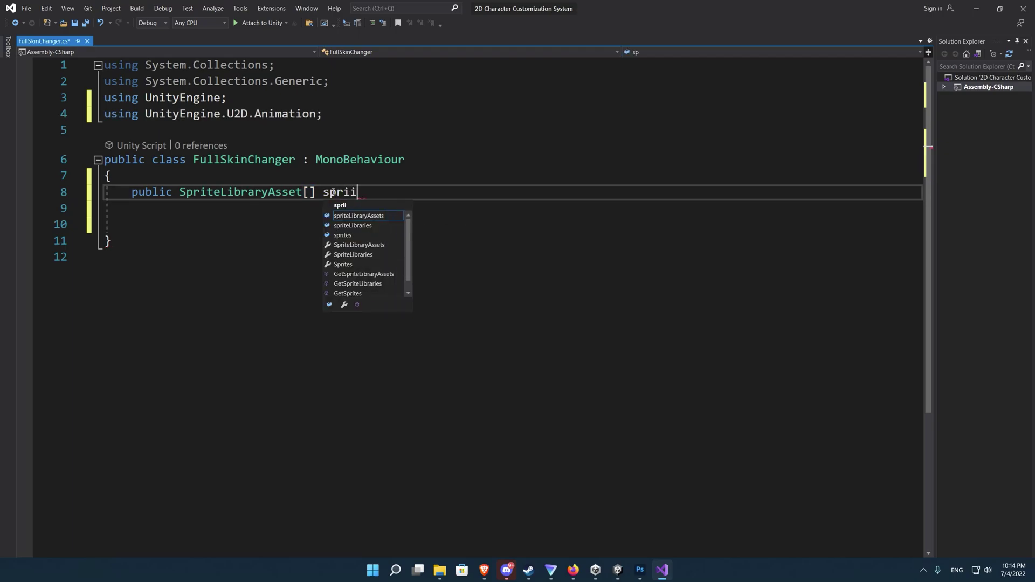
pyautogui.press('BackSpace')
pyautogui.press('BackSpace')
pyautogui.press('BackSpace')
pyautogui.press('BackSpace')
pyautogui.write('libraries;')
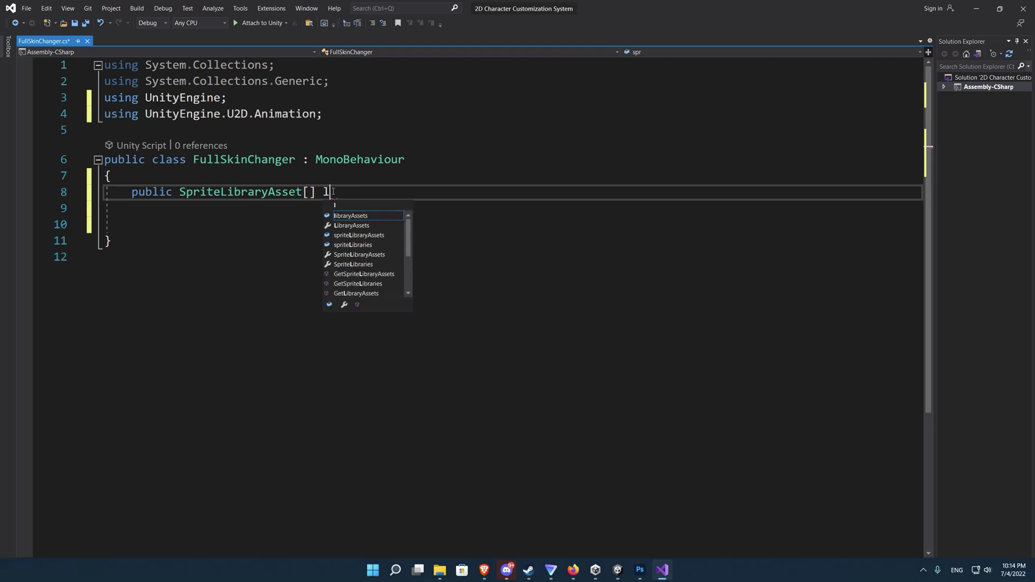
pyautogui.press('Return')
pyautogui.press('Return')
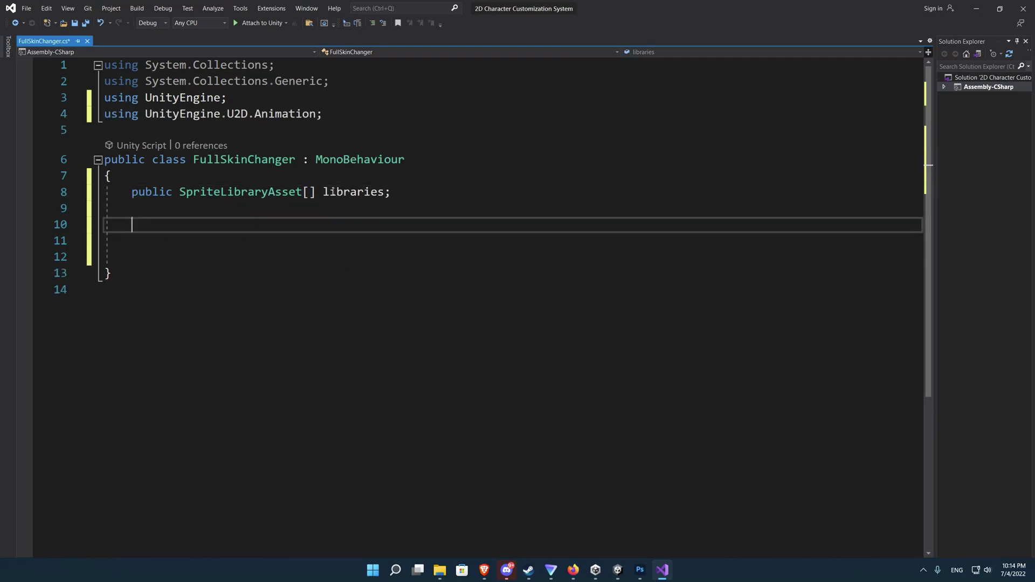
# - Start a public void ChangeSkin(SpriteLibraryAsset skin) method and rename the field to skins
pyautogui.write('public Change')
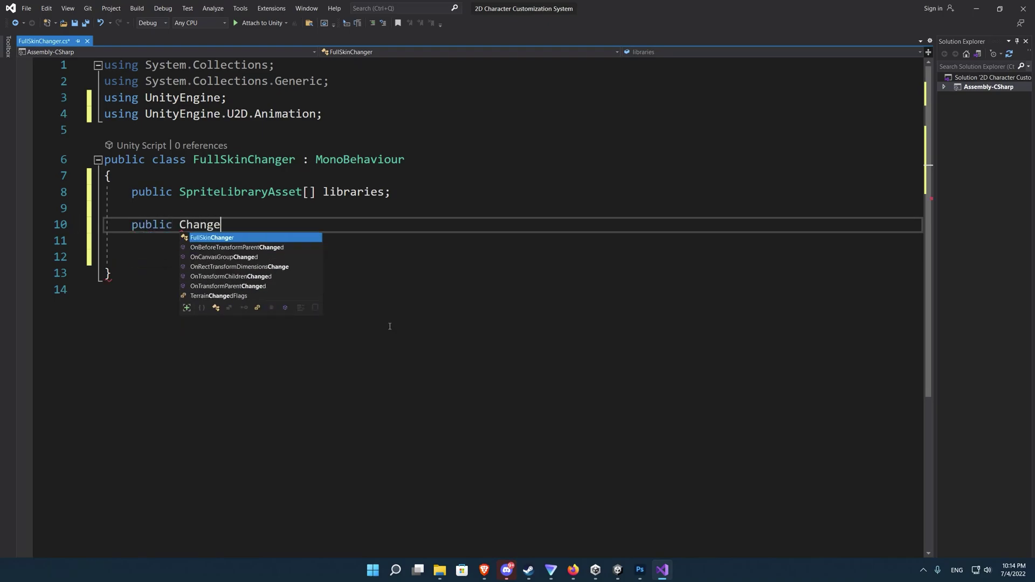
pyautogui.write('Skin(spritelib')
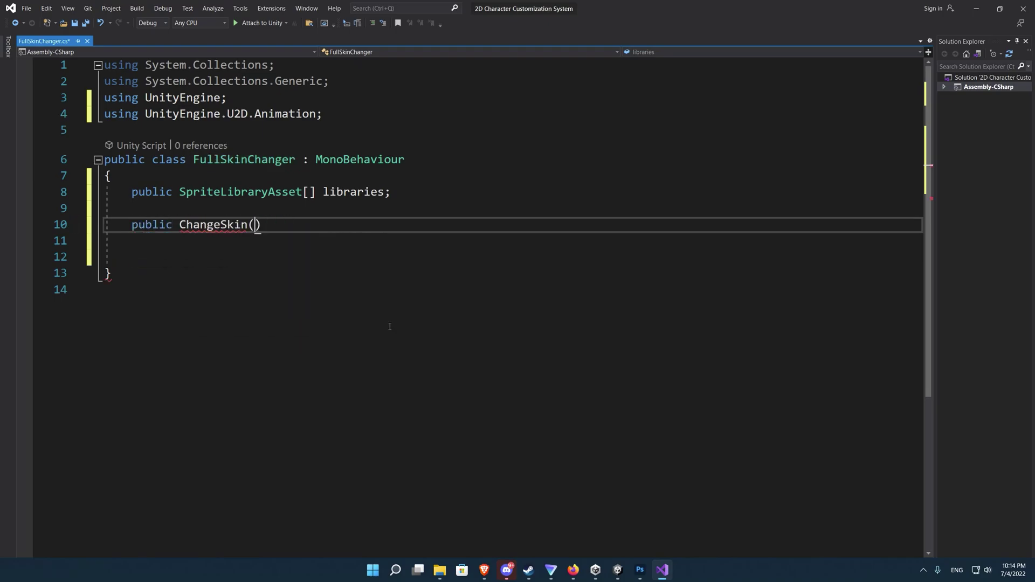
pyautogui.press('Down')
pyautogui.press('Tab')
pyautogui.write('skin')
pyautogui.doubleClick(355, 192)
pyautogui.write('skins')
pyautogui.click(458, 238)
pyautogui.write(';')
pyautogui.press('Return')
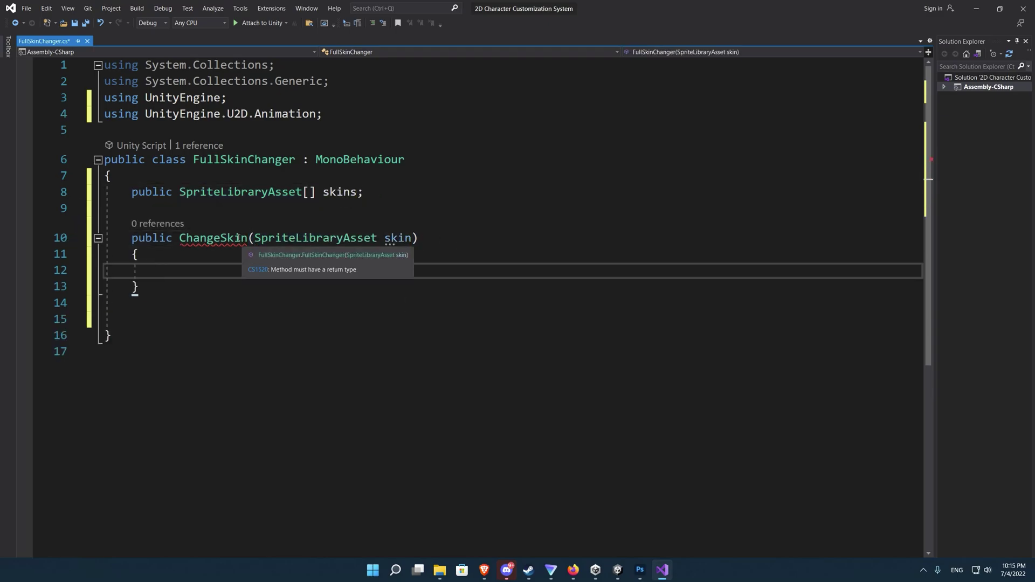
pyautogui.click(179, 237)
pyautogui.write('void')
# - Give ChangeSkin the body 'GetComponent<SpriteLibrary>().spriteLibraryAsset = skin;'
pyautogui.press('Down')
pyautogui.press('Down')
pyautogui.write('get')
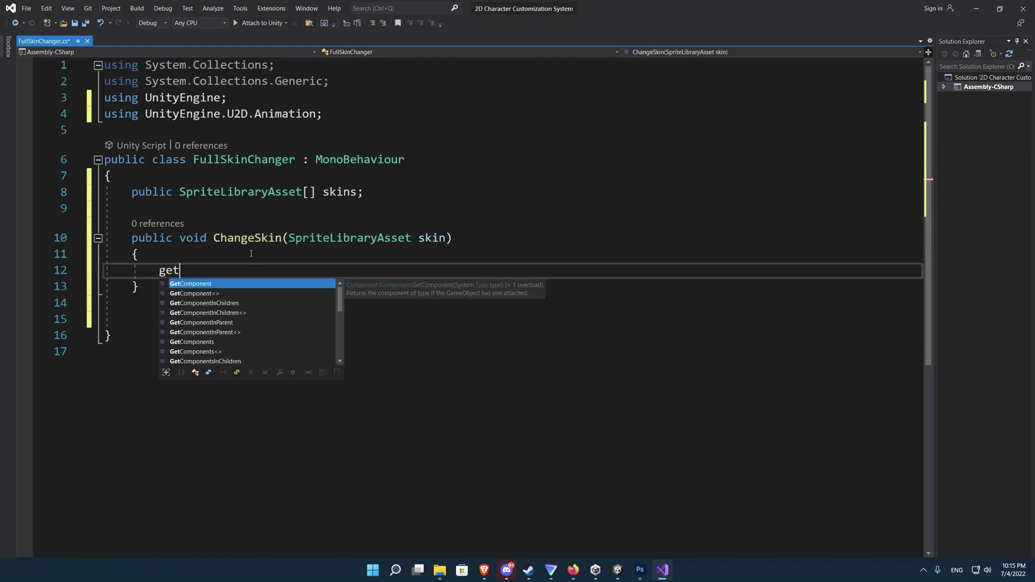
pyautogui.press('Tab')
pyautogui.write('<li')
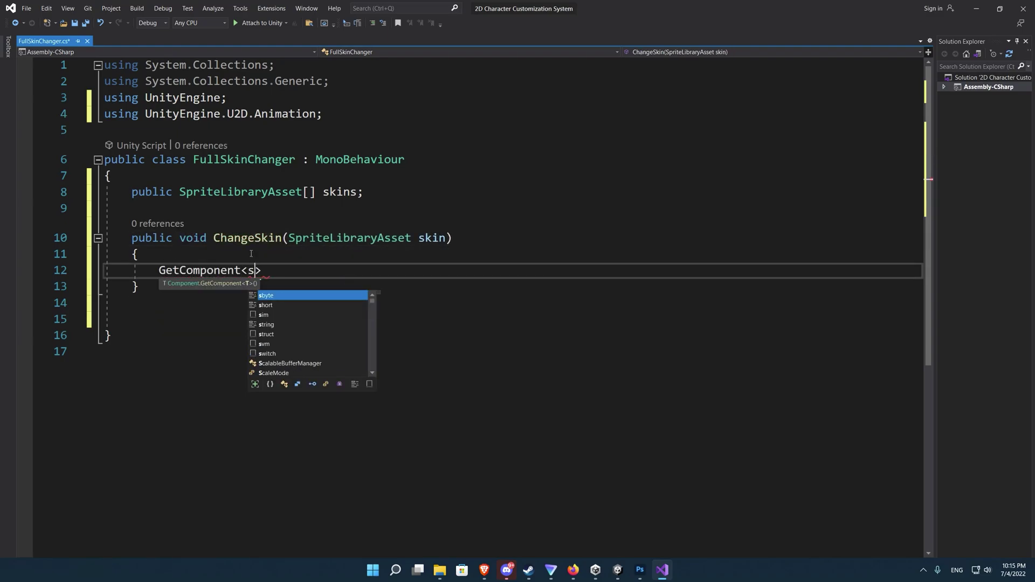
pyautogui.write('b')
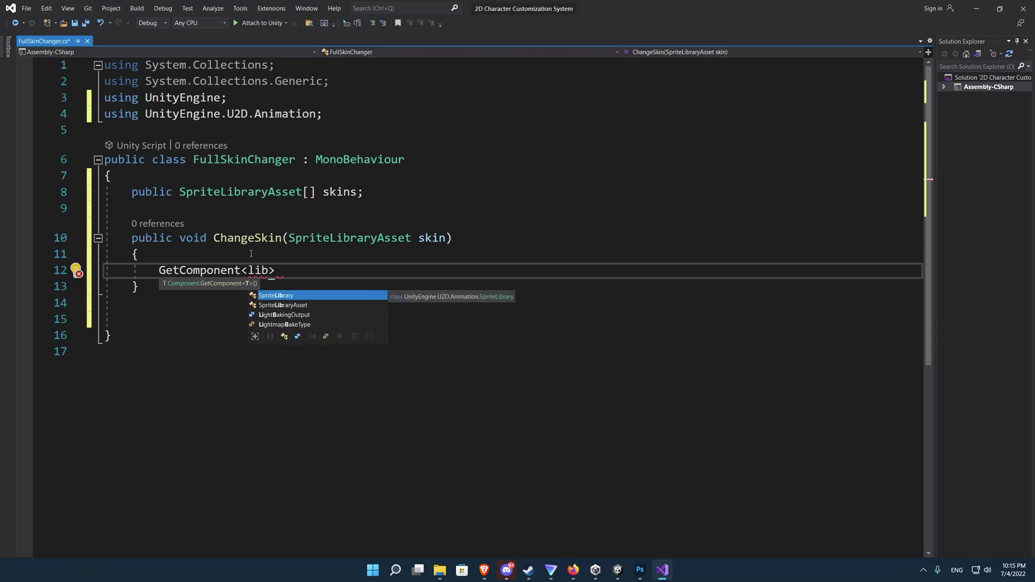
pyautogui.press('Tab')
pyautogui.press('Right')
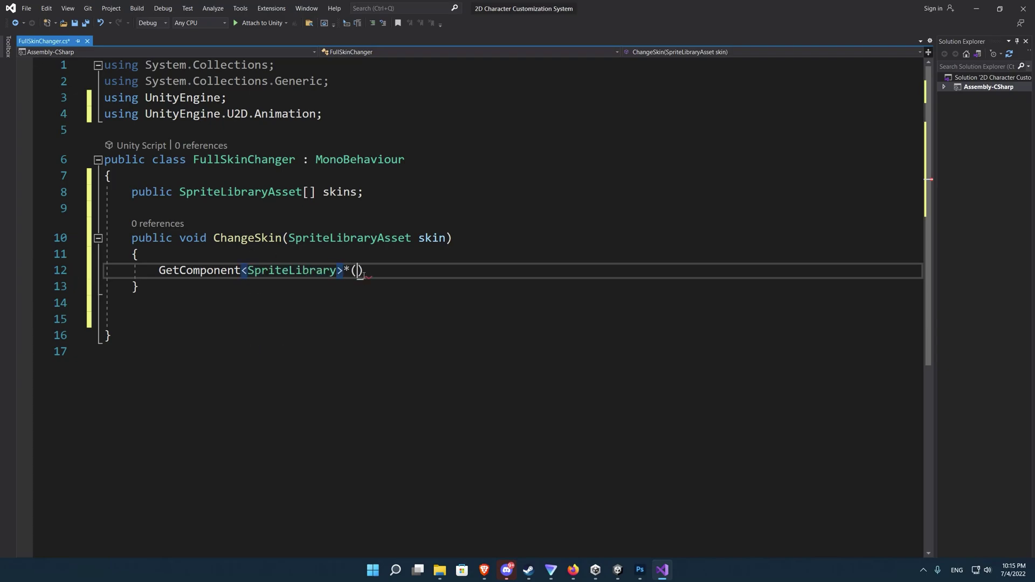
pyautogui.write('().li')
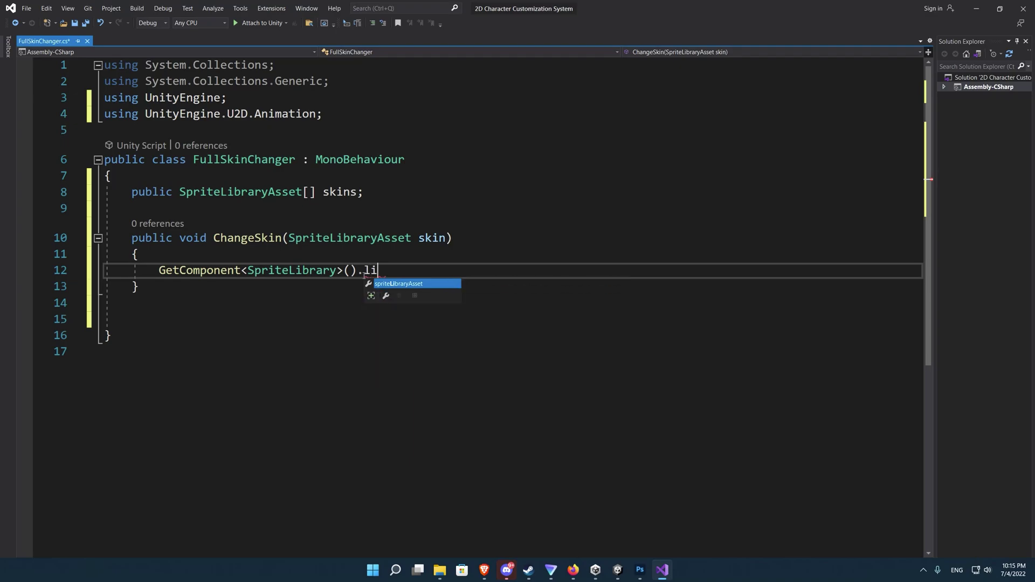
pyautogui.press('Tab')
pyautogui.write('= ')
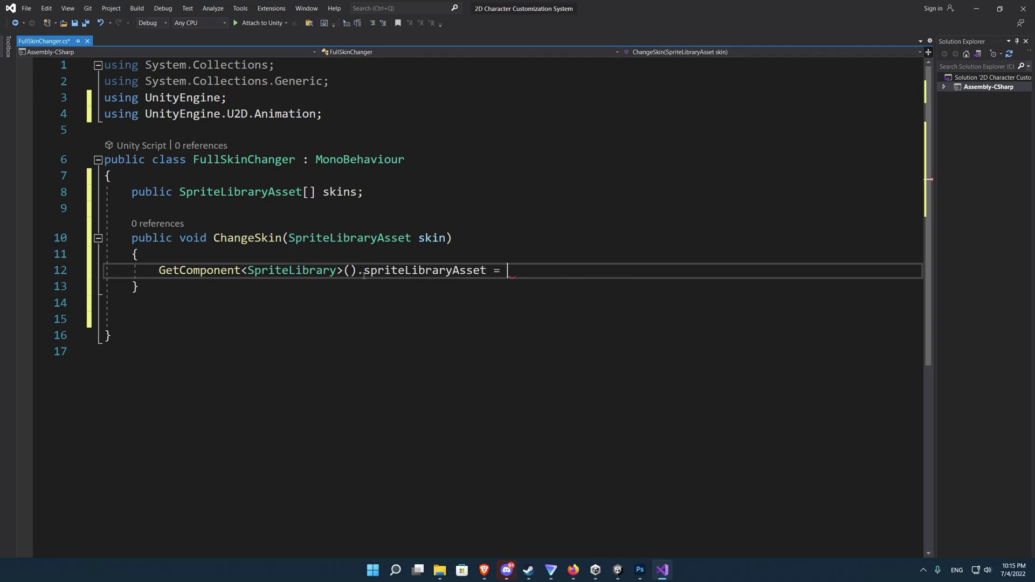
pyautogui.write('skin;')
# - Write a public SetWhiteSkin method that calls ChangeSkin(skins[0])
pyautogui.click(380, 195)
pyautogui.press('Return')
pyautogui.press('Return')
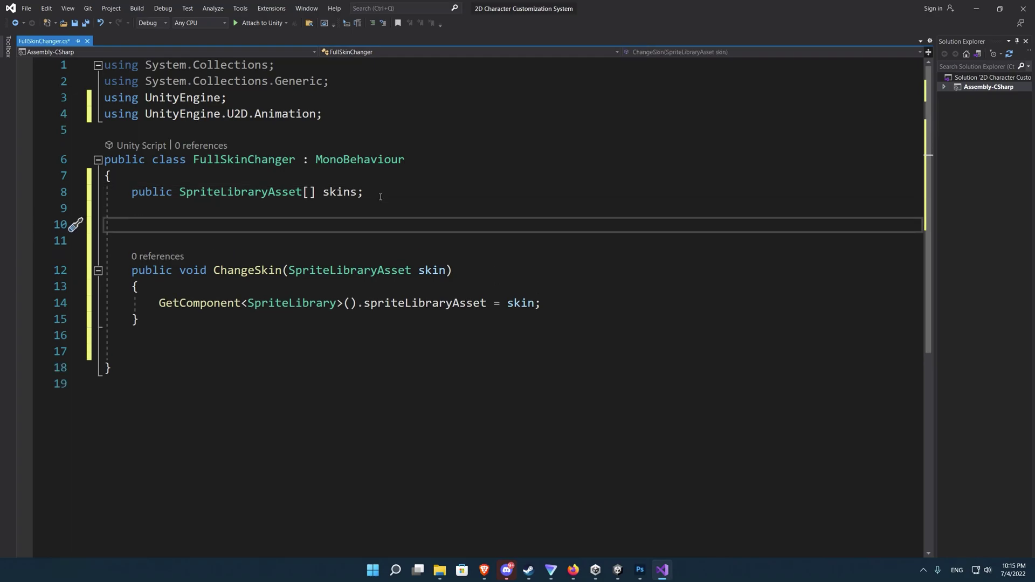
pyautogui.write('public void WhiteSkin*')
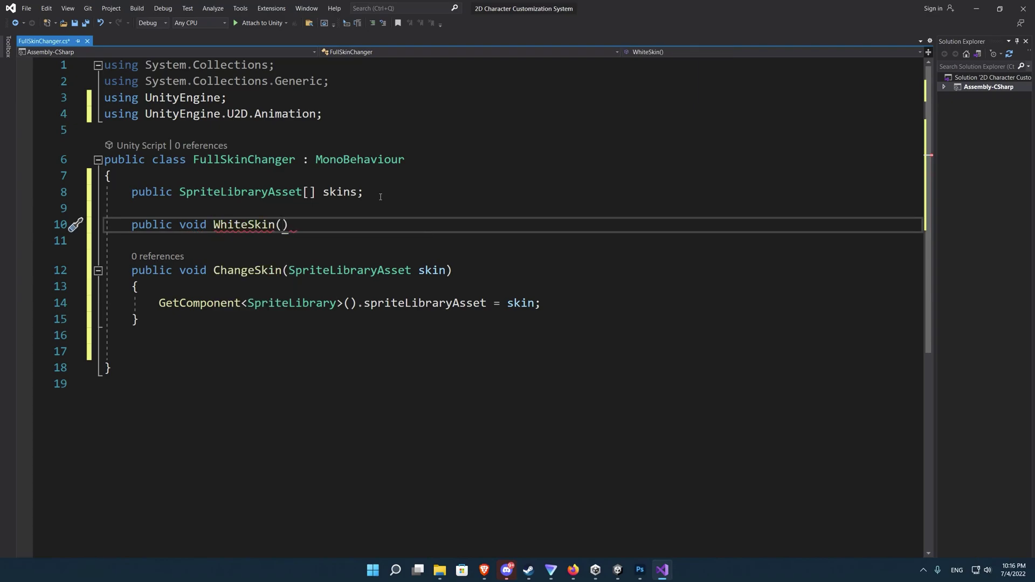
pyautogui.write(' {')
pyautogui.click(216, 238)
pyautogui.write('Set')
pyautogui.click(325, 237)
pyautogui.press('Return')
pyautogui.click(318, 238)
pyautogui.press('Return')
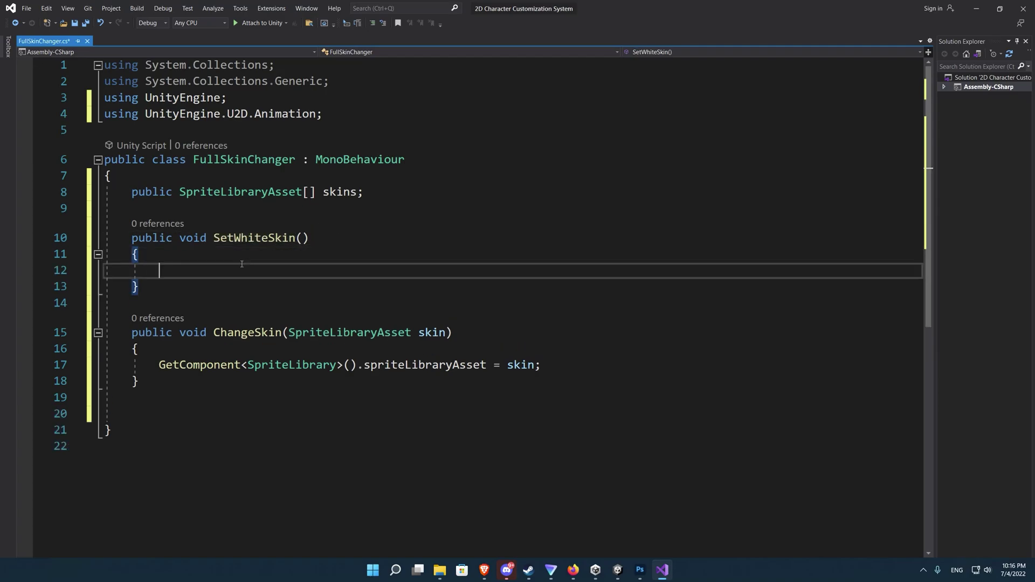
pyautogui.write('chang')
pyautogui.press('Tab')
pyautogui.write('(')
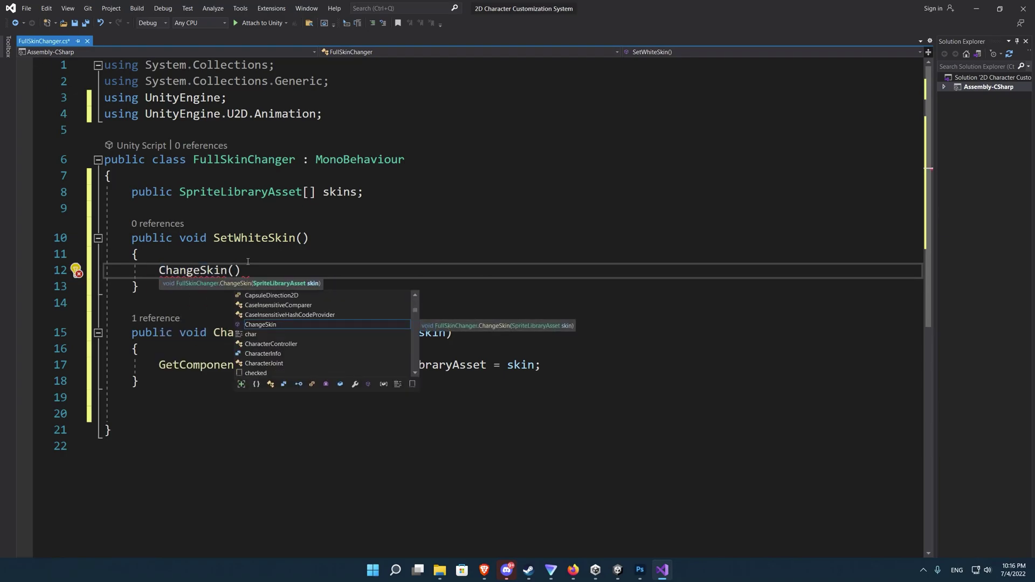
pyautogui.write('skins[')
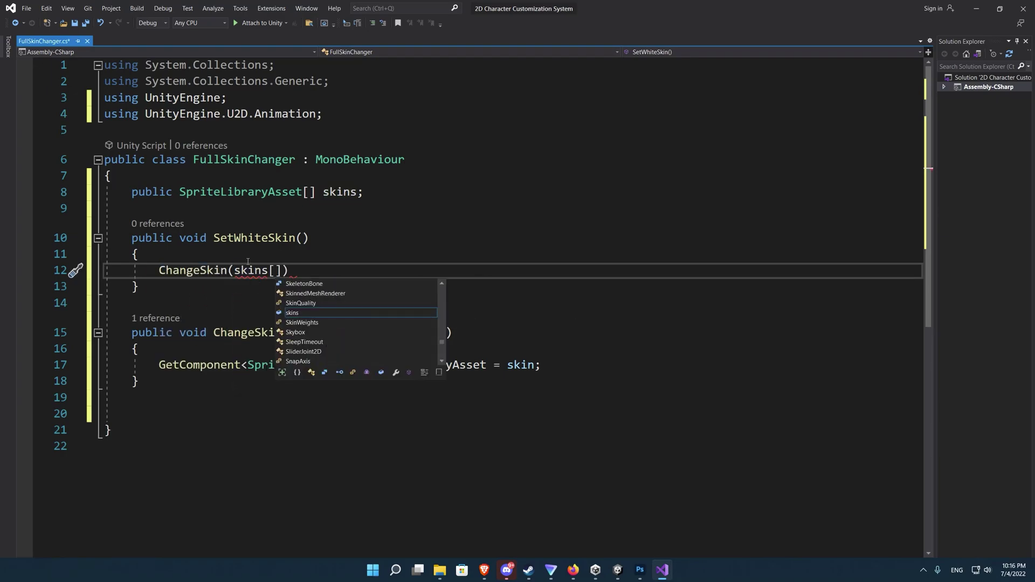
pyautogui.write('0')
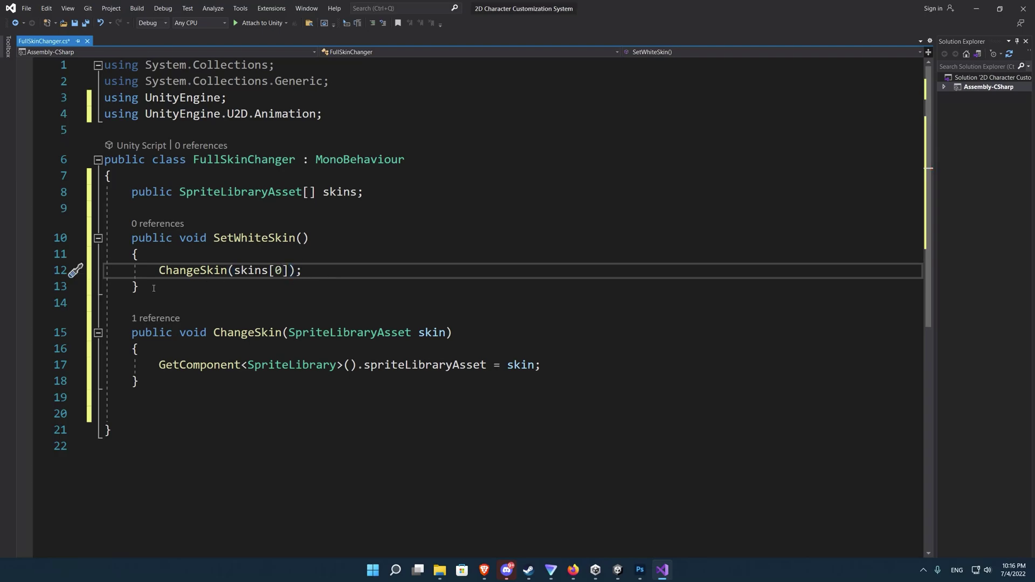
# - Copy it as SetDemonSkin calling ChangeSkin(skins[1]), save the script, and return to Unity
pyautogui.moveTo(153, 288); pyautogui.dragTo(131, 238)
pyautogui.hotkey('ctrl', 'c')
pyautogui.click(173, 291)
pyautogui.press('Return')
pyautogui.press('Return')
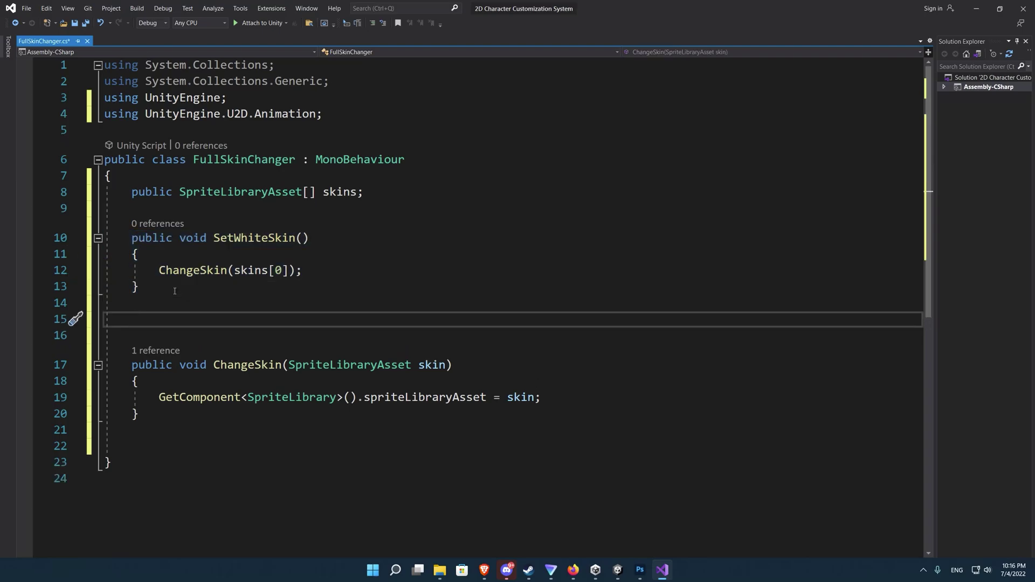
pyautogui.hotkey('ctrl', 'v')
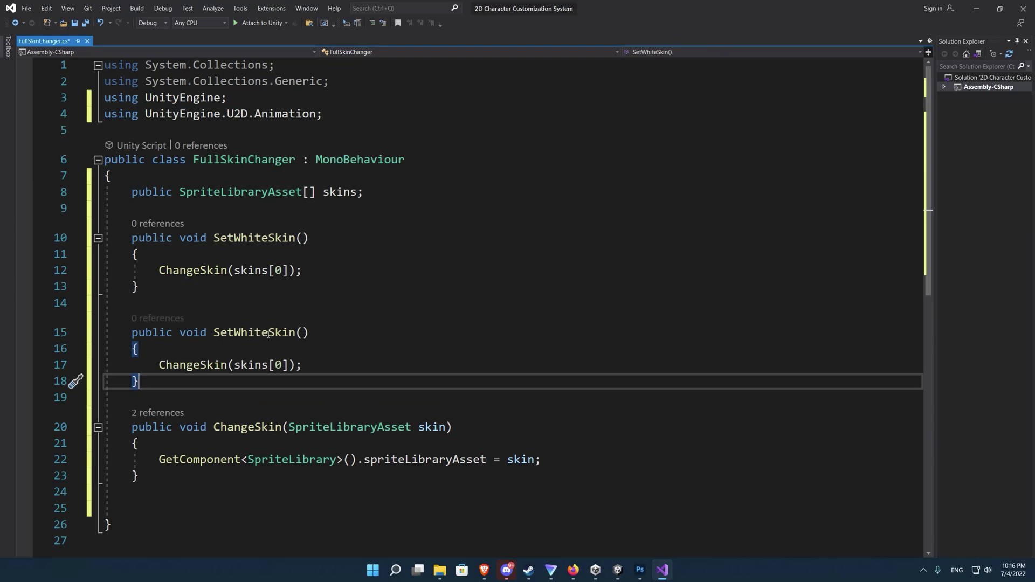
pyautogui.moveTo(268, 333); pyautogui.dragTo(234, 333)
pyautogui.write('Demon')
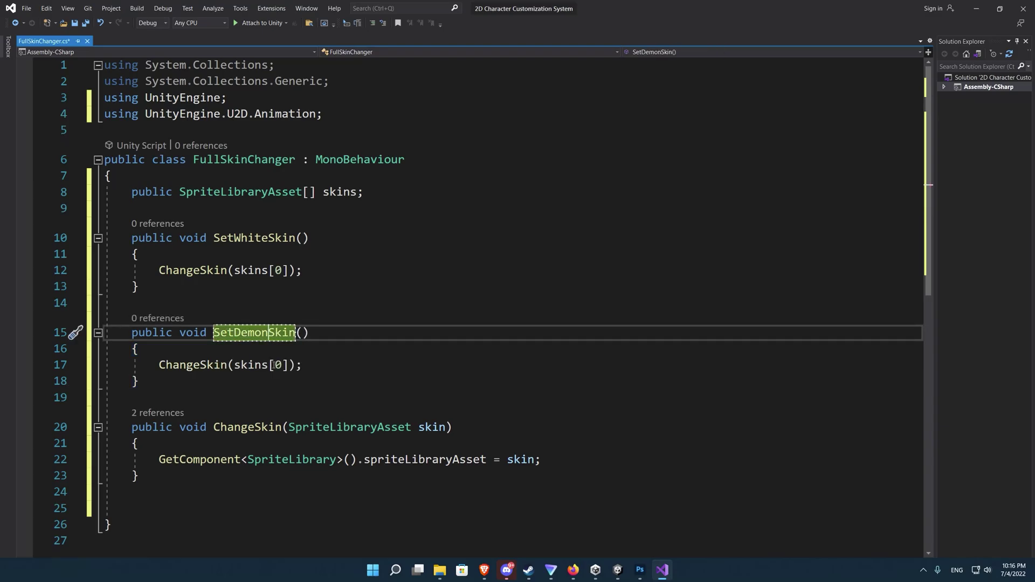
pyautogui.doubleClick(277, 365)
pyautogui.write('1')
pyautogui.press('Up')
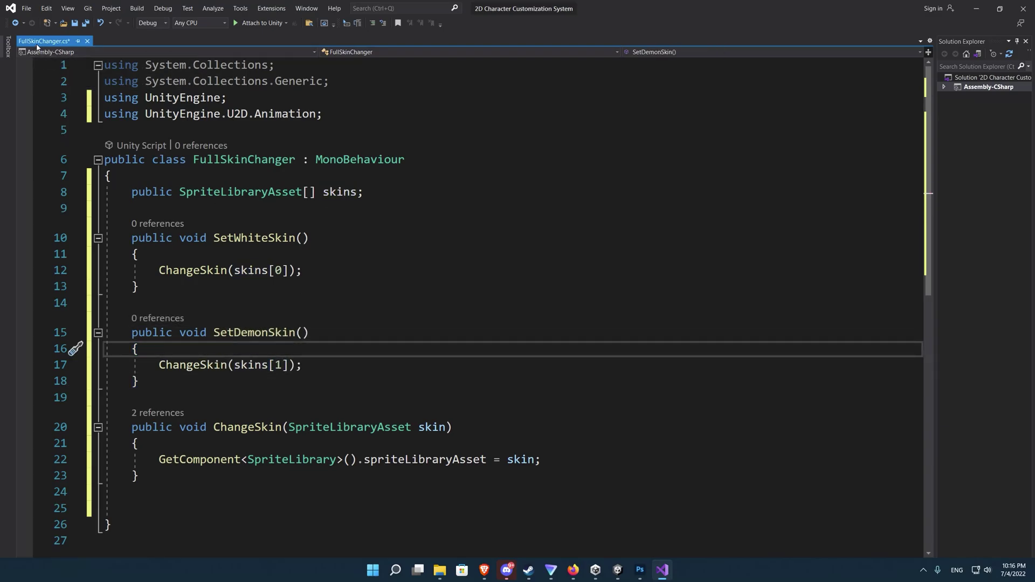
pyautogui.hotkey('ctrl', 's')
pyautogui.hotkey('alt', 'Tab')
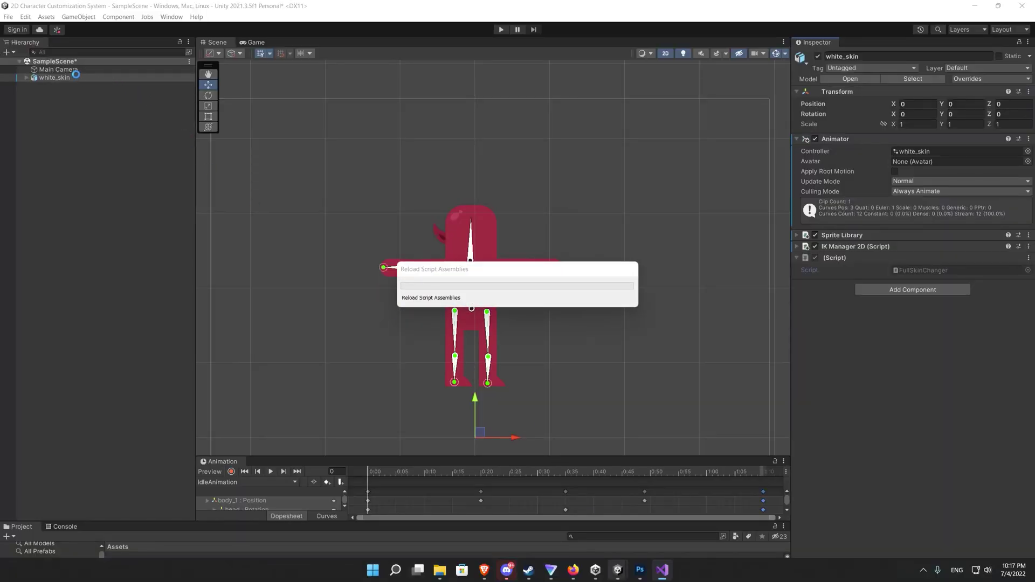
# - Add a UI Image named Image, creating a Canvas and EventSystem
pyautogui.rightClick(77, 131)
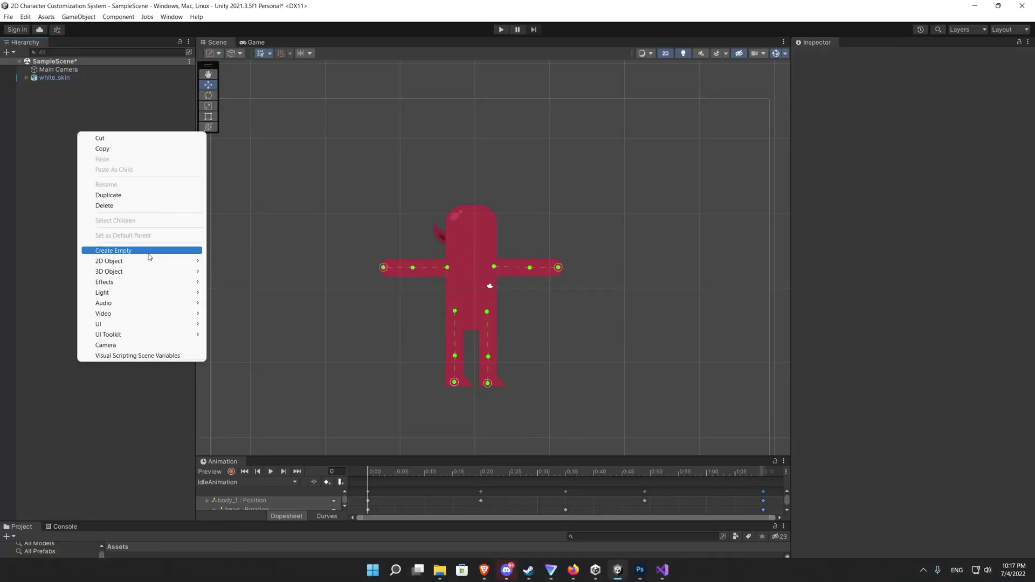
pyautogui.moveTo(103, 324)
pyautogui.click(226, 334)
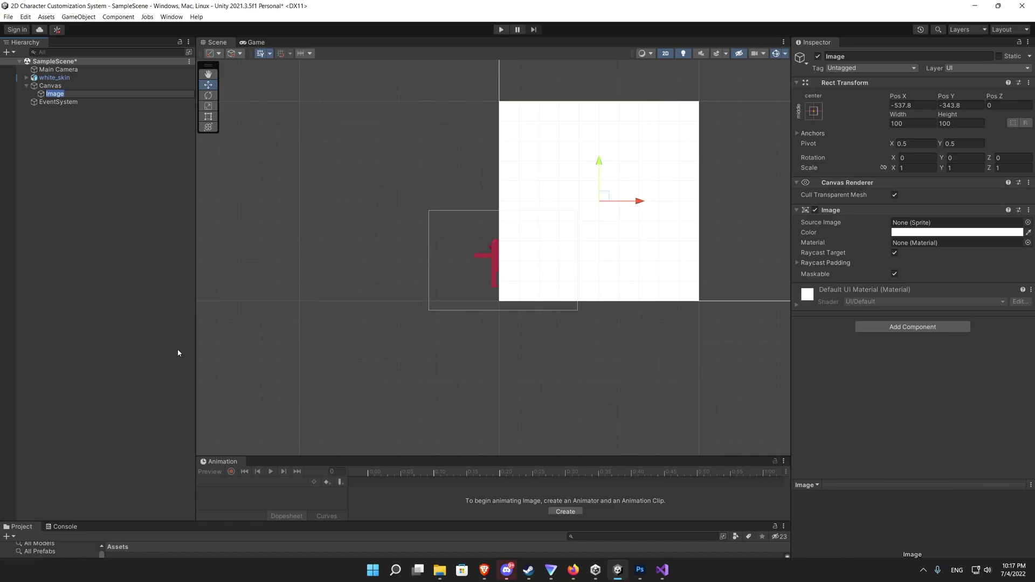
pyautogui.scroll(-5, 425, 339)
pyautogui.press('Return')
pyautogui.scroll(-8, 451, 282)
# - Dock the Game view beneath the Scene view
pyautogui.moveTo(450, 281); pyautogui.dragTo(313, 350, button='middle')
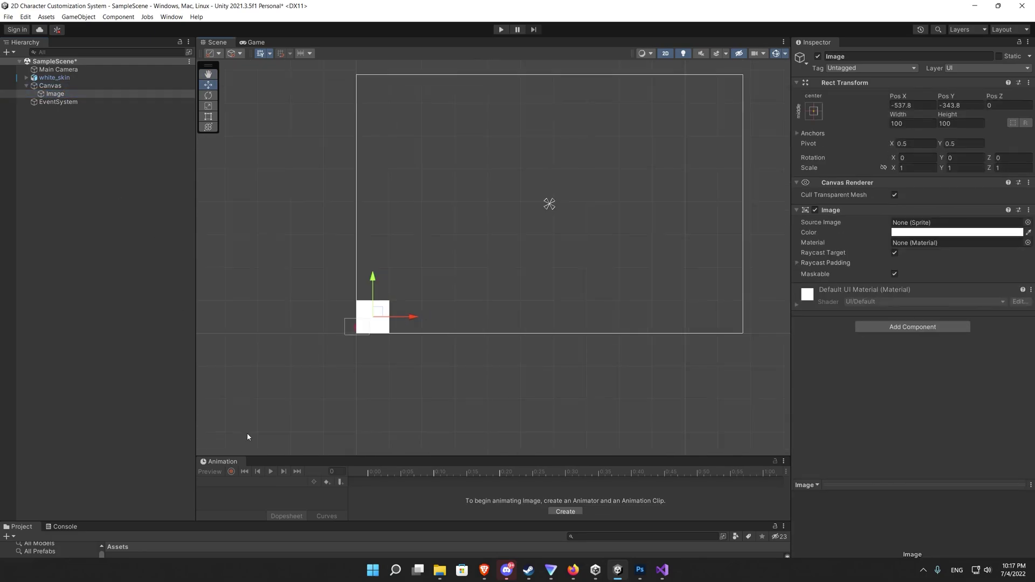
pyautogui.moveTo(256, 42); pyautogui.dragTo(354, 394)
pyautogui.scroll(4, 392, 291)
# - Center the image with the anchor presets, then drag it to the canvas's upper left
pyautogui.click(813, 111)
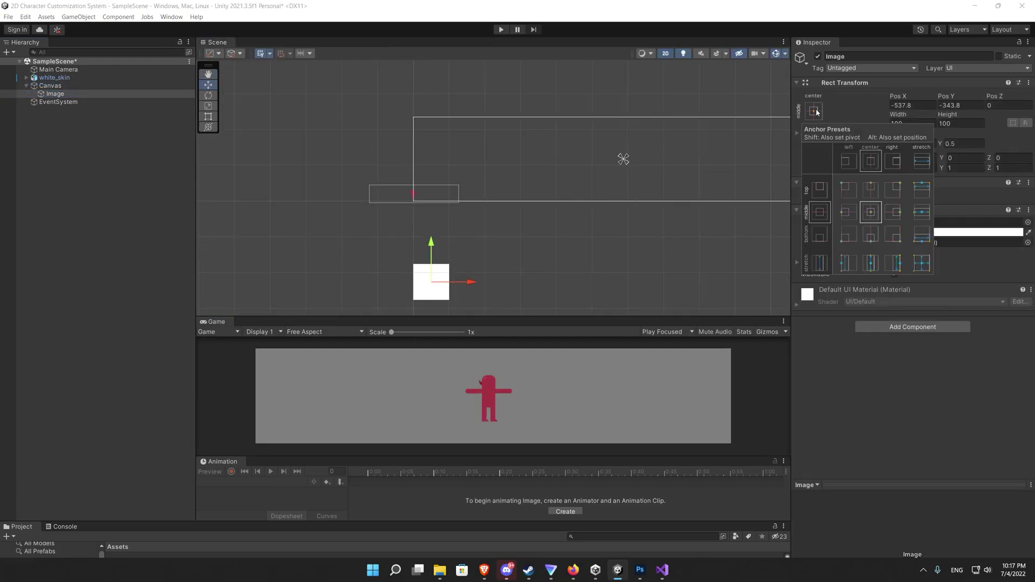
pyautogui.keyDown('alt'); pyautogui.click(875, 212); pyautogui.keyUp('alt')
pyautogui.moveTo(539, 316); pyautogui.dragTo(520, 150)
pyautogui.moveTo(549, 68); pyautogui.dragTo(560, 103, button='middle')
pyautogui.scroll(2, 559, 103)
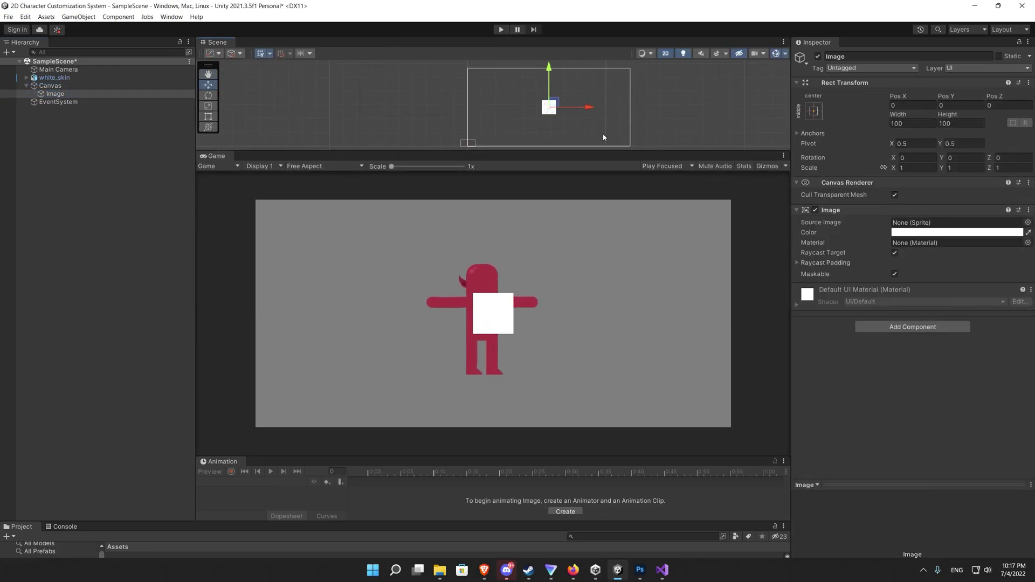
pyautogui.moveTo(554, 103); pyautogui.dragTo(489, 88)
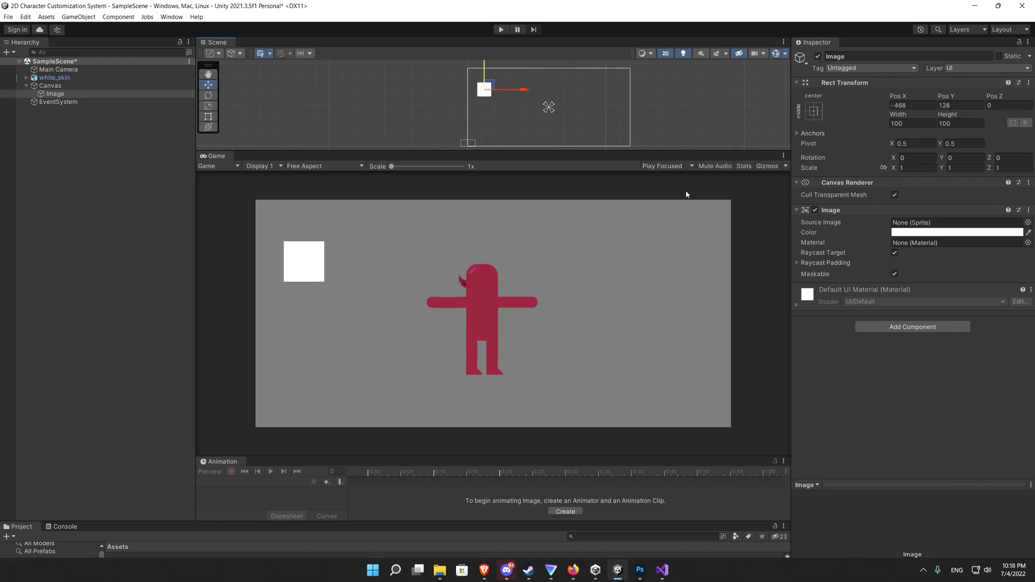
pyautogui.click(61, 95)
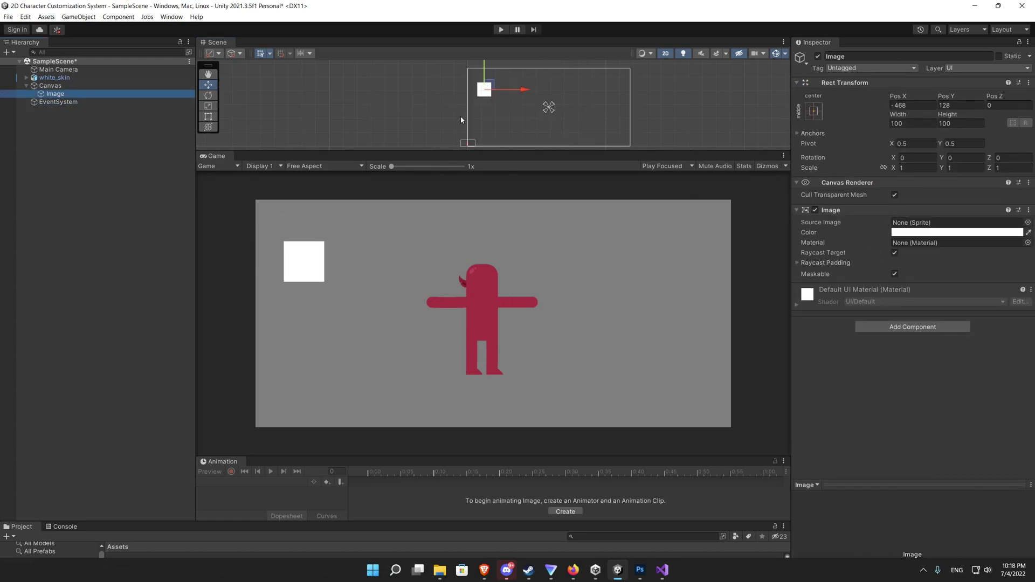
# - Rename the Image object to WhiteSkin
pyautogui.doubleClick(57, 95)
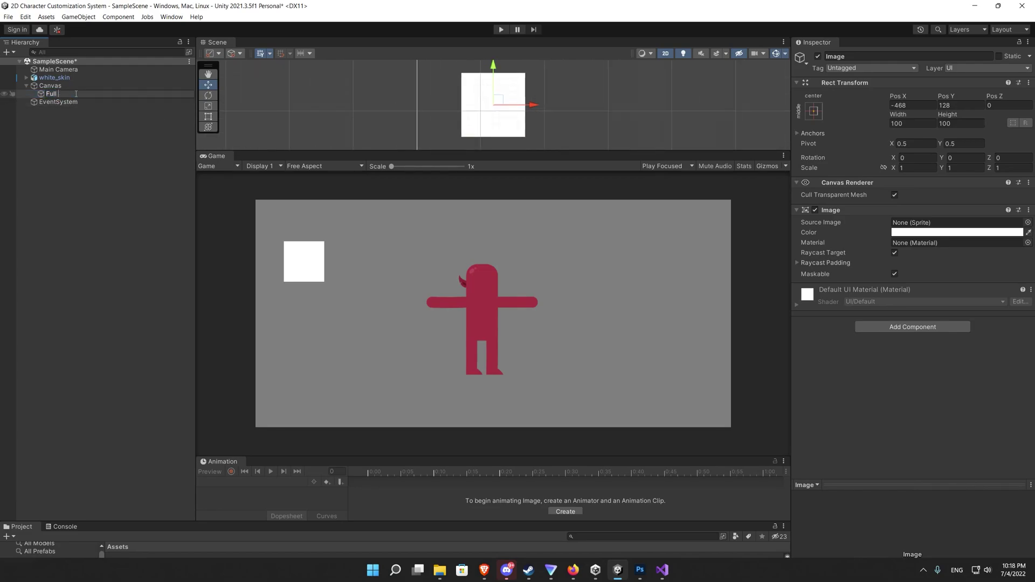
pyautogui.write('FullSetsPanel')
pyautogui.press('Return')
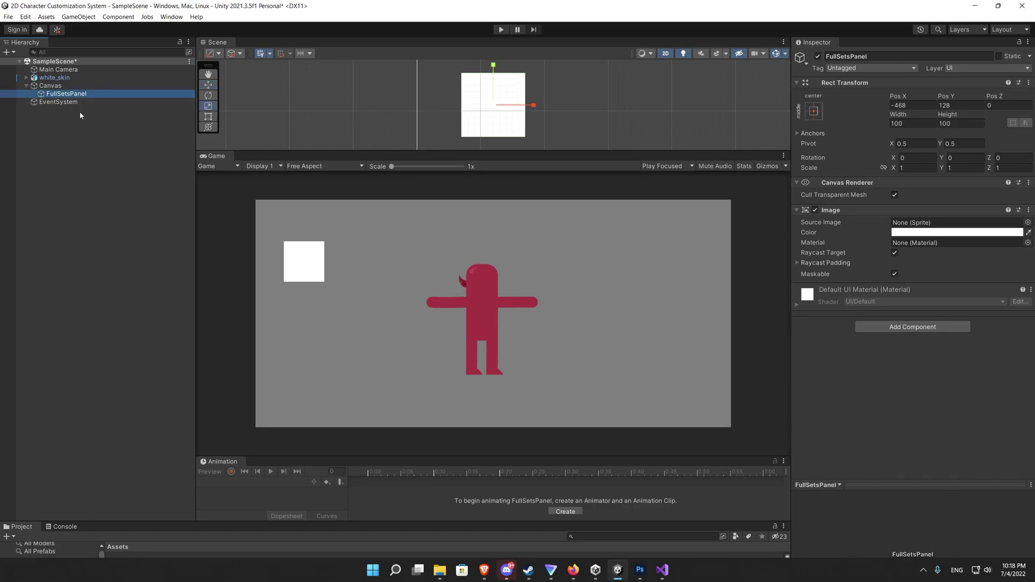
pyautogui.doubleClick(82, 95)
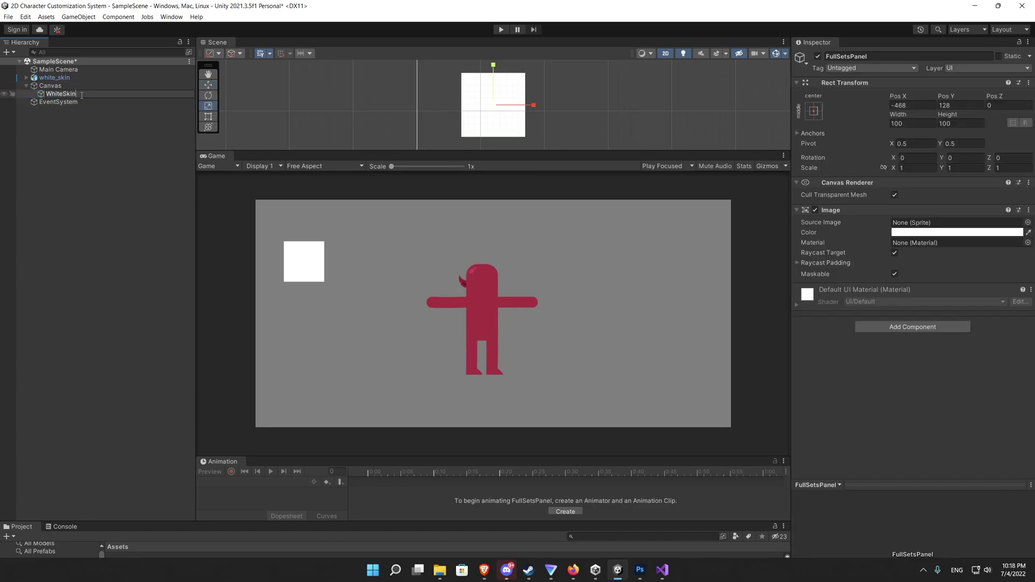
pyautogui.press('Return')
# - Add an 80×80 child Image under WhiteSkin showing the tan body sprite
pyautogui.rightClick(61, 91)
pyautogui.rightClick(60, 96)
pyautogui.moveTo(119, 299)
pyautogui.click(215, 298)
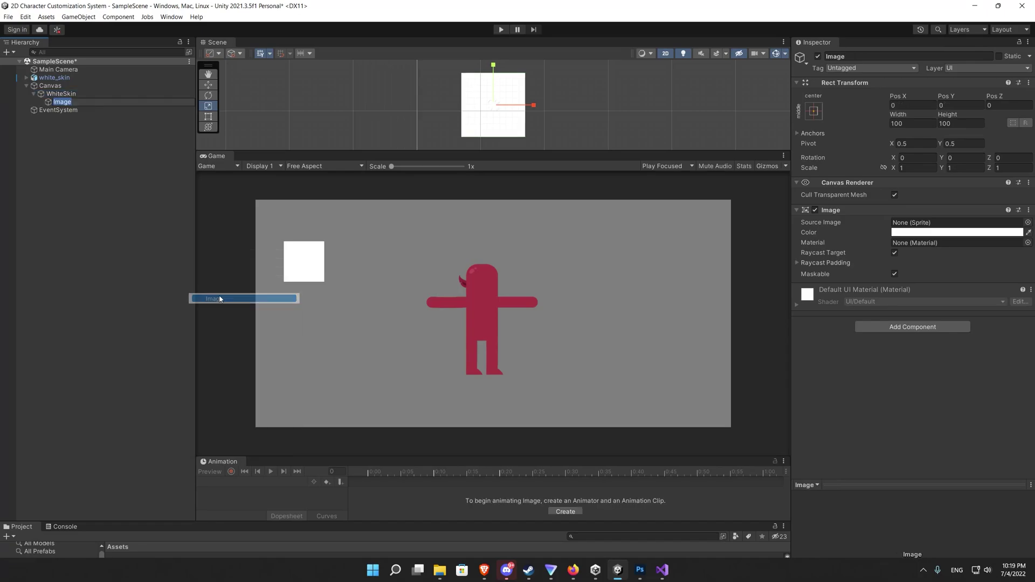
pyautogui.click(910, 125)
pyautogui.write('80')
pyautogui.press('Tab')
pyautogui.write('80')
pyautogui.click(1028, 222)
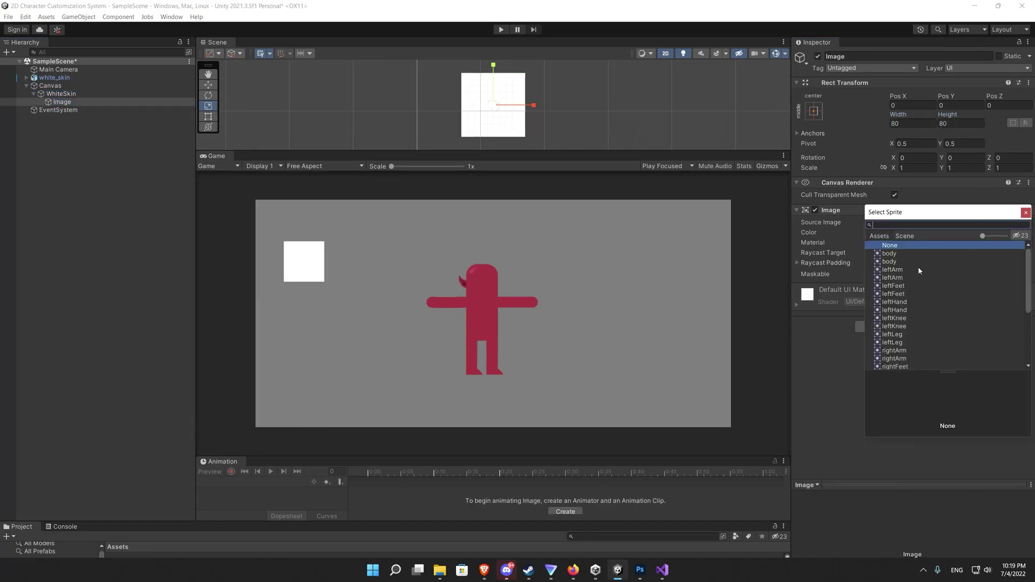
pyautogui.click(897, 254)
pyautogui.click(896, 262)
# - Duplicate WhiteSkin as DemonSkin, move it to the right, and give its image the red body sprite
pyautogui.click(76, 95)
pyautogui.hotkey('ctrl', 'd')
pyautogui.press('w')
pyautogui.moveTo(529, 105); pyautogui.dragTo(603, 105)
pyautogui.press('F2')
pyautogui.write('DemonSkin')
pyautogui.click(34, 110)
pyautogui.click(62, 118)
pyautogui.click(1027, 222)
pyautogui.doubleClick(897, 254)
# - Add a Button component to both WhiteSkin and DemonSkin
pyautogui.click(76, 110)
pyautogui.keyDown('ctrl'); pyautogui.click(76, 94); pyautogui.keyUp('ctrl')
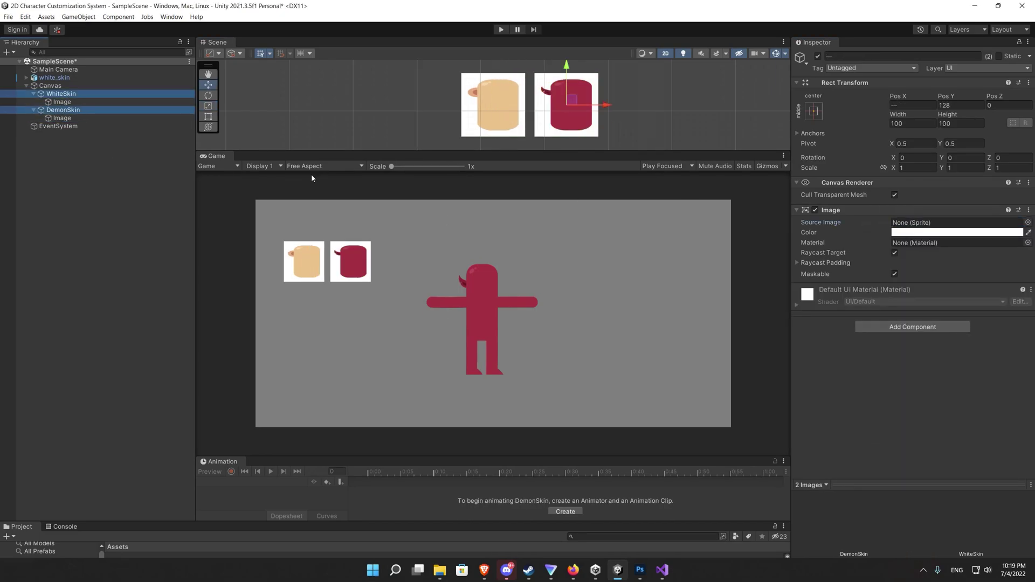
pyautogui.click(890, 327)
pyautogui.write('button')
pyautogui.press('Return')
pyautogui.scroll(-3, 864, 332)
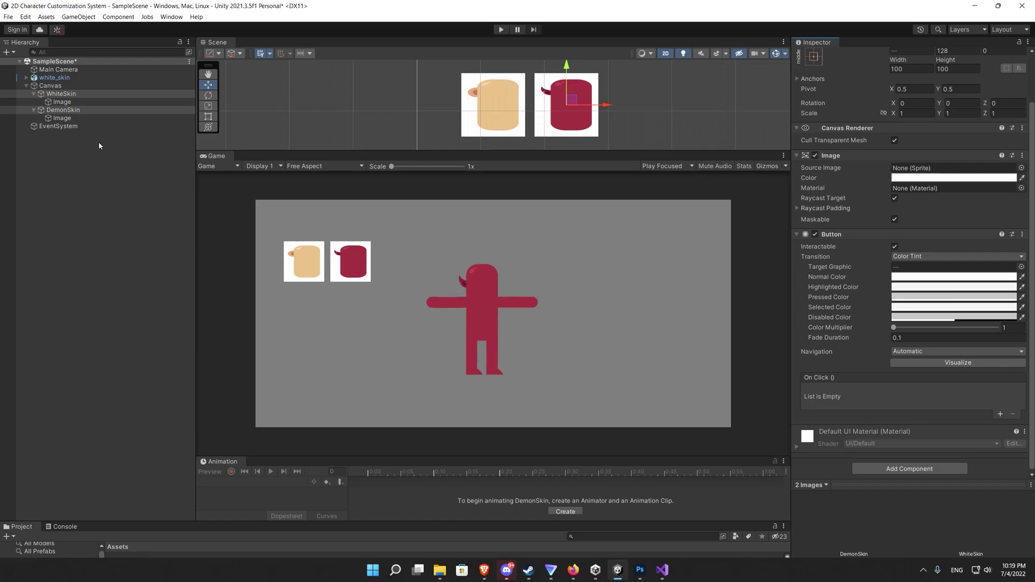
pyautogui.click(61, 93)
# - Set WhiteSkin's On Click to call FullSkinChanger.SetWhiteSkin on white_skin
pyautogui.click(1001, 414)
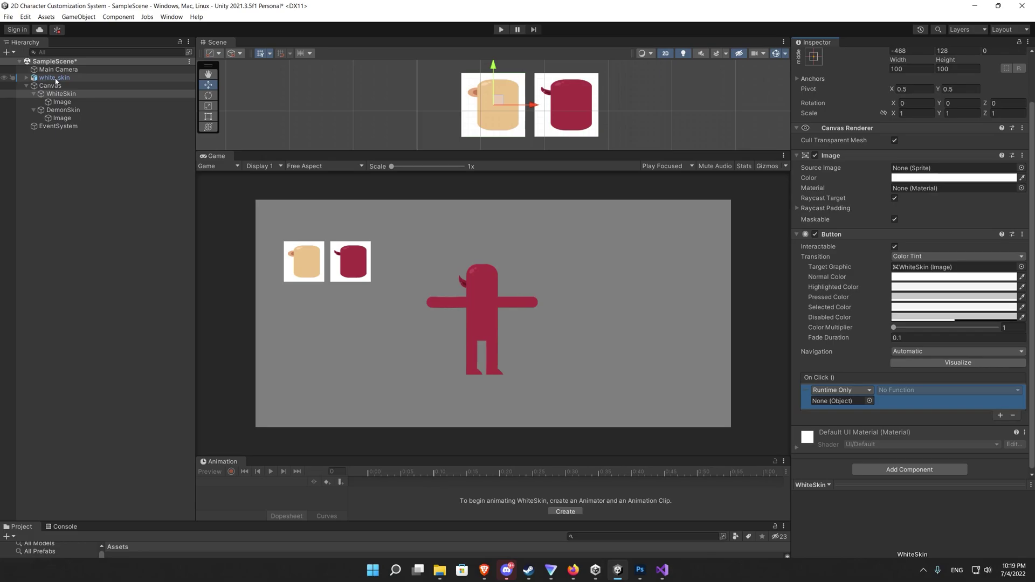
pyautogui.moveTo(56, 81); pyautogui.dragTo(843, 401)
pyautogui.click(911, 390)
pyautogui.moveTo(928, 462)
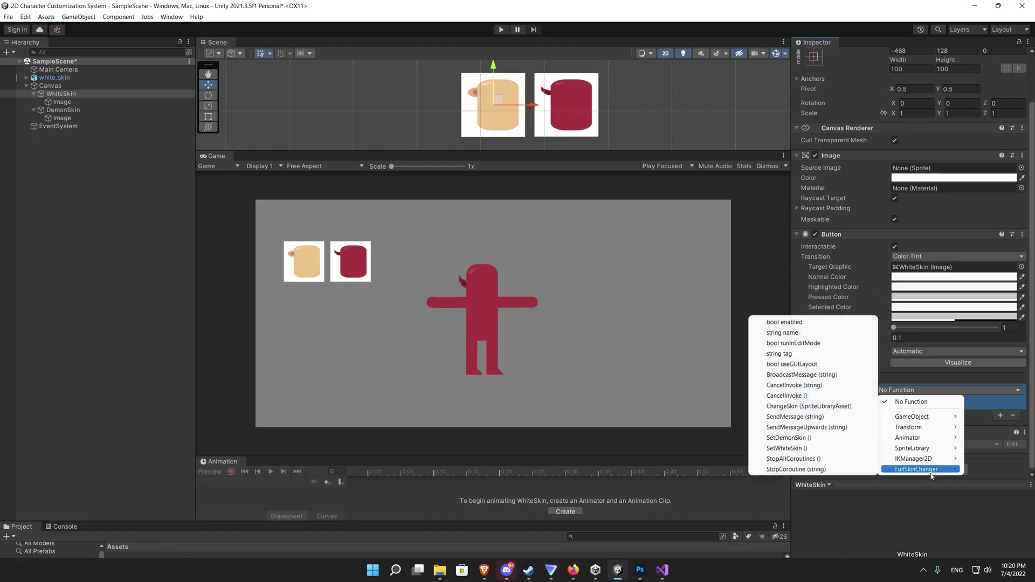
pyautogui.click(815, 449)
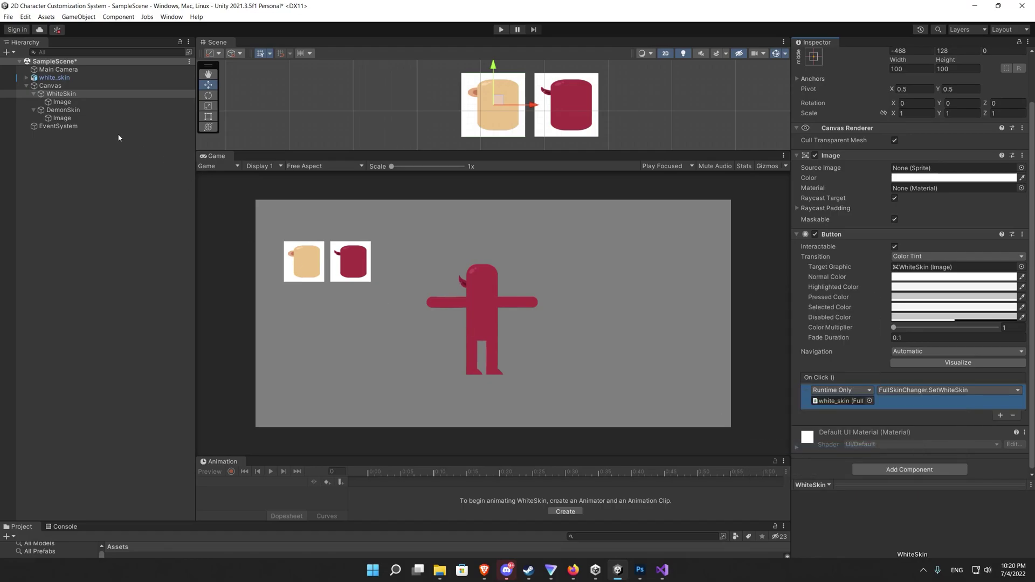
# - Set DemonSkin's On Click to call FullSkinChanger.SetDemonSkin on white_skin
pyautogui.click(62, 111)
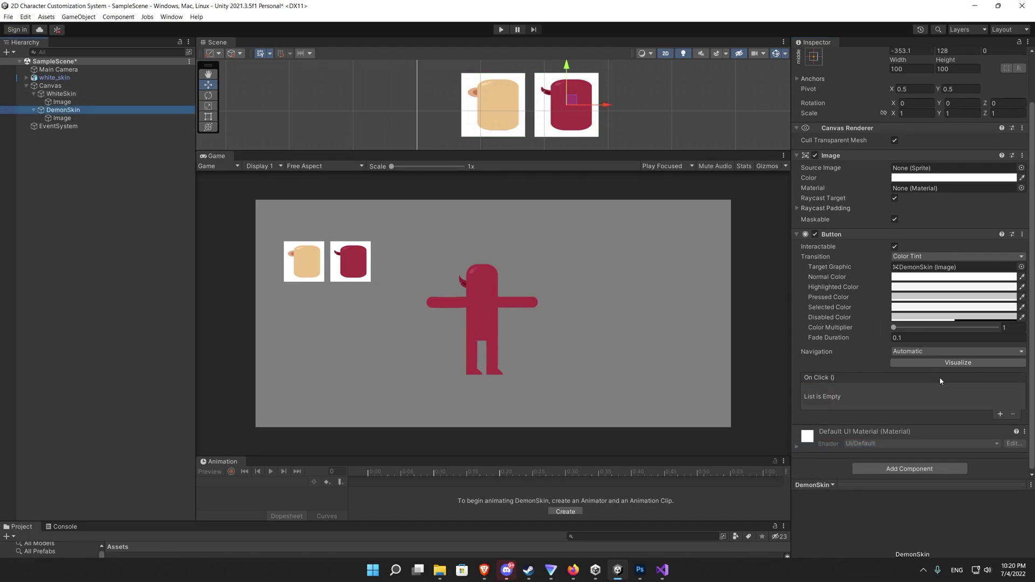
pyautogui.click(999, 414)
pyautogui.moveTo(52, 93); pyautogui.dragTo(769, 316)
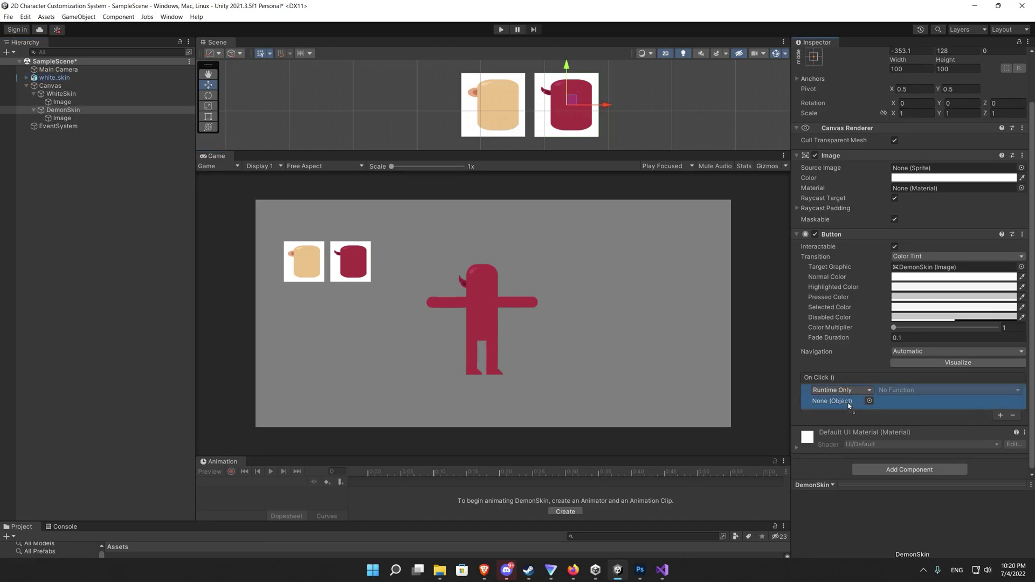
pyautogui.moveTo(848, 405); pyautogui.dragTo(848, 406)
pyautogui.click(948, 390)
pyautogui.moveTo(900, 469)
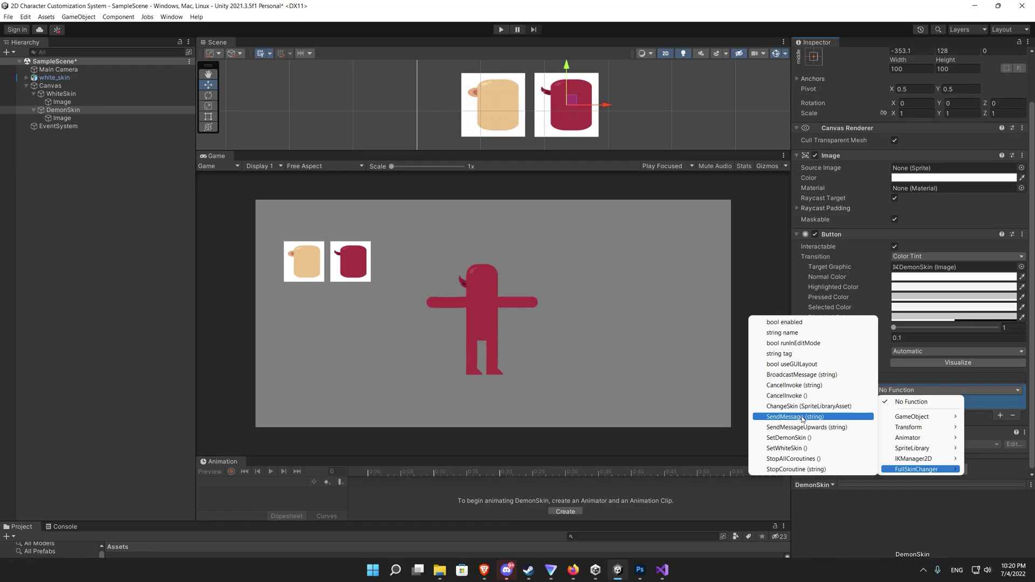
pyautogui.click(801, 438)
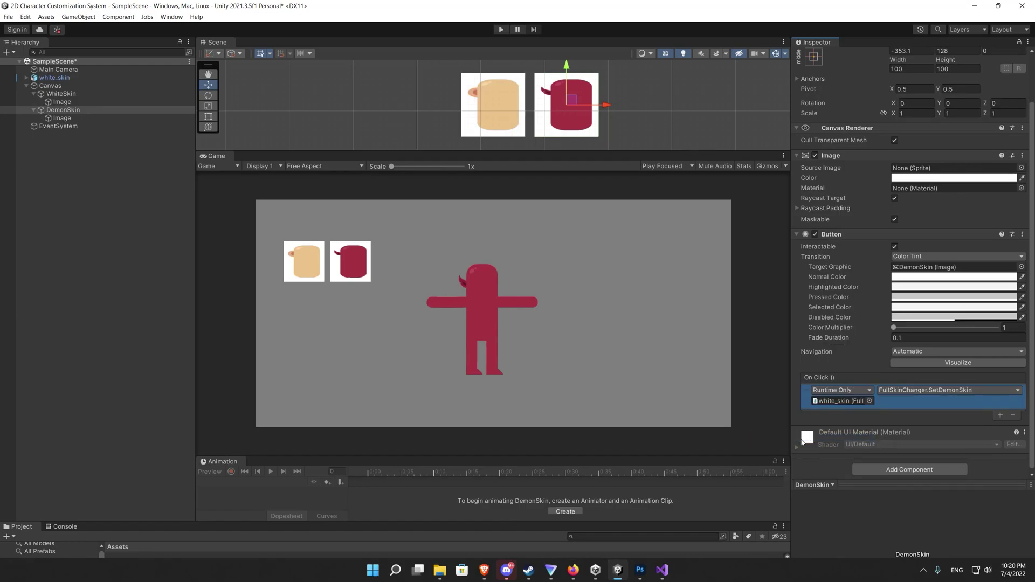
# - Play the scene and try the white and demon skin buttons twice each
pyautogui.hotkey('ctrl', 'p')
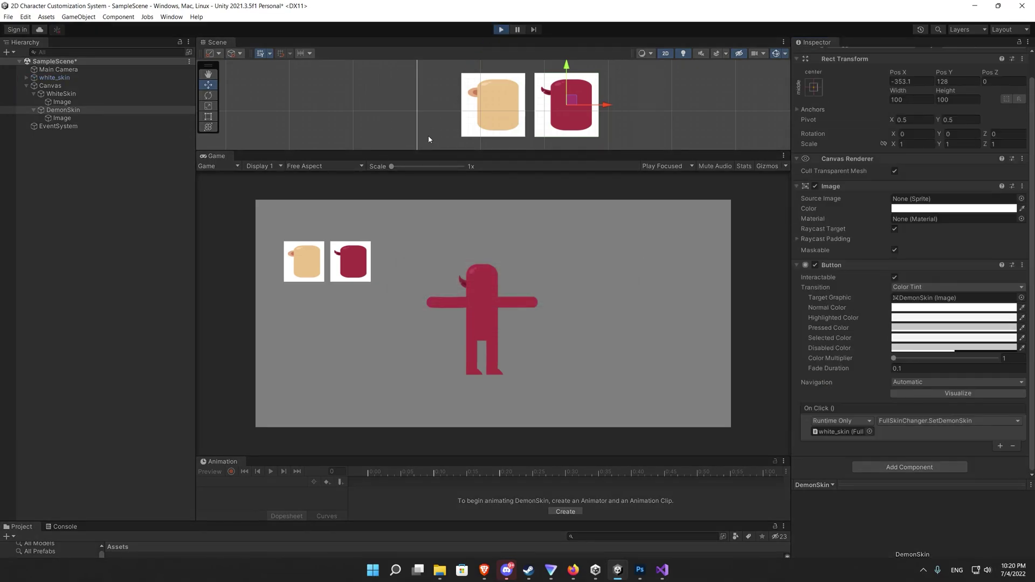
pyautogui.click(319, 264)
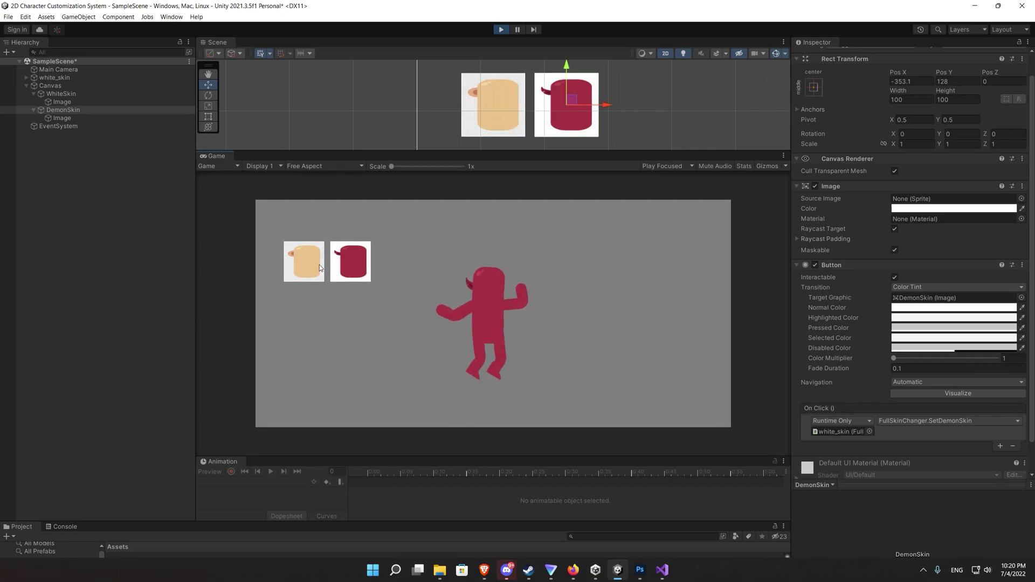
pyautogui.click(364, 268)
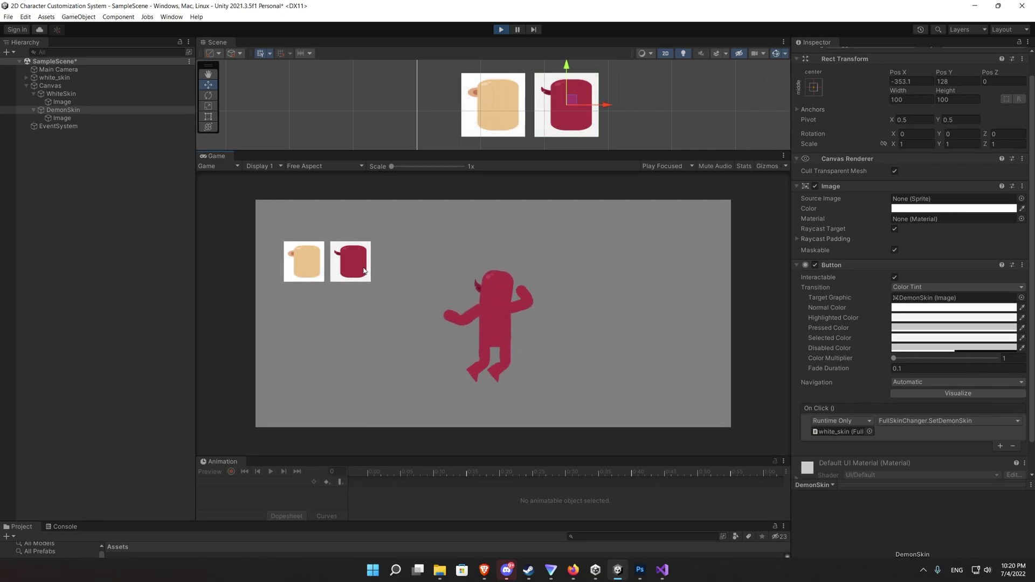
pyautogui.click(325, 267)
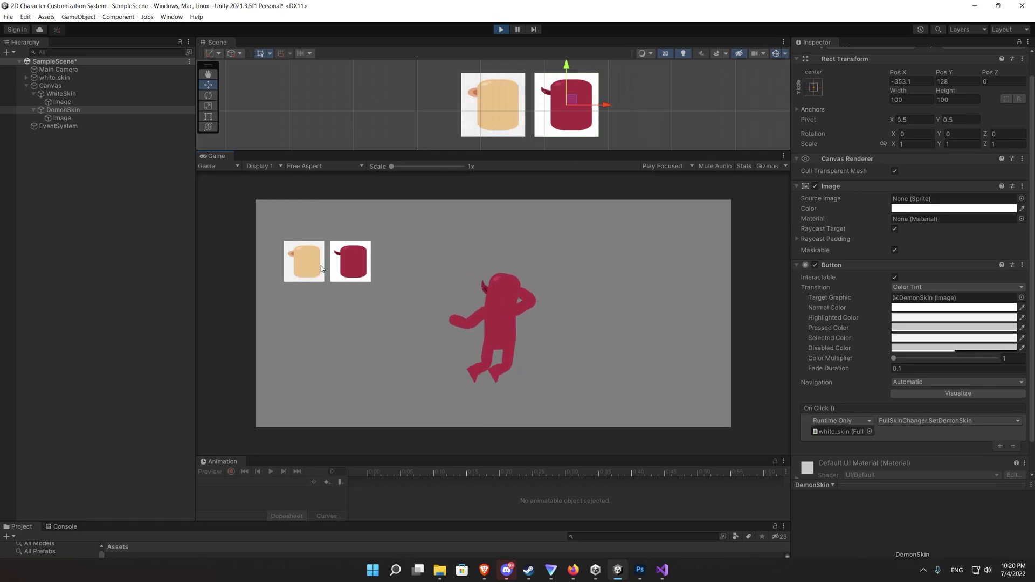
pyautogui.click(346, 264)
# - Add two Skins entries to white_skin: WhiteSkinLibrary as Element 0, DemonSkinLibrary as Element 1
pyautogui.click(797, 280)
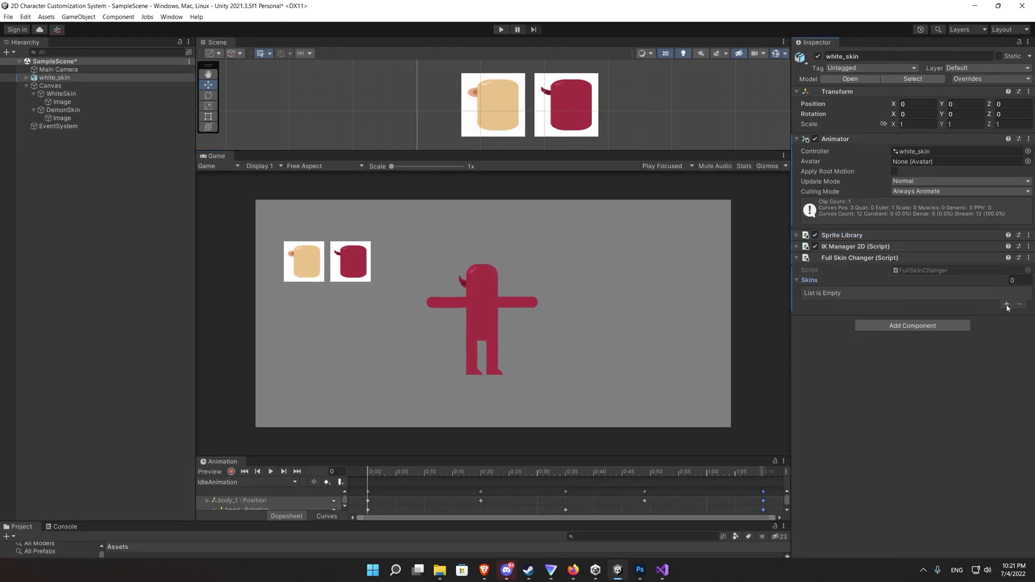
pyautogui.click(1007, 305)
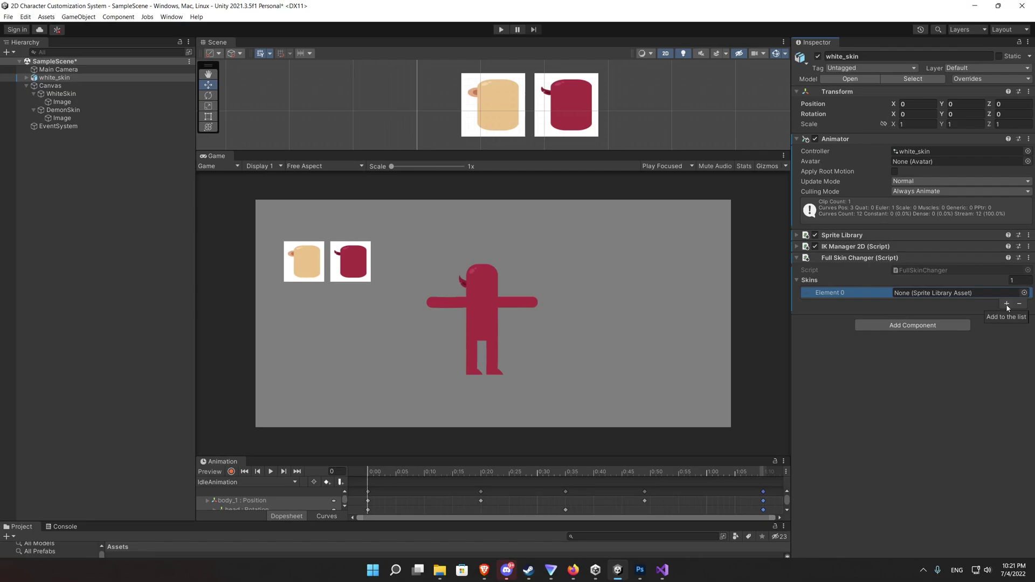
pyautogui.click(1007, 304)
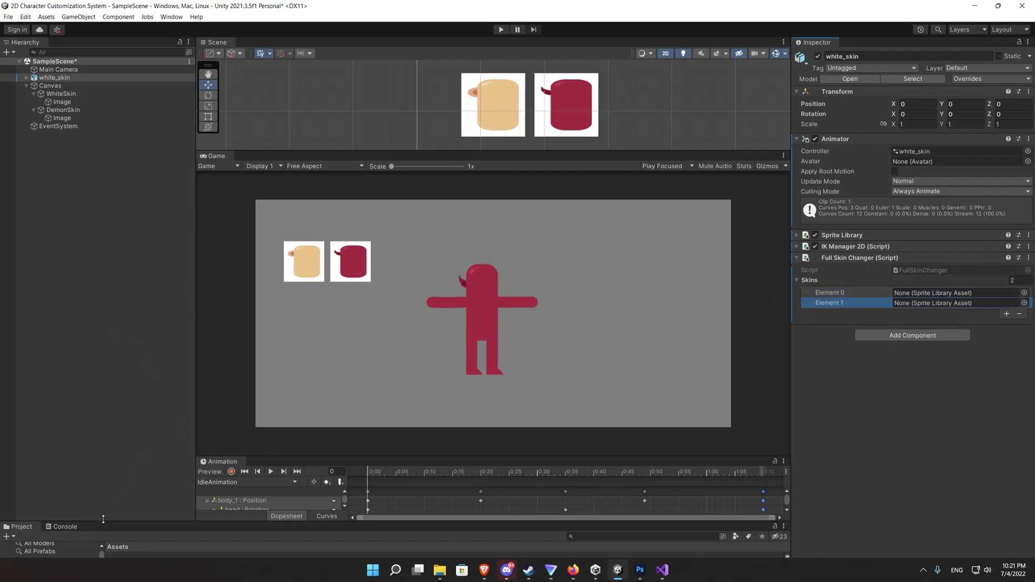
pyautogui.moveTo(103, 519); pyautogui.dragTo(125, 337)
pyautogui.moveTo(529, 533); pyautogui.dragTo(936, 292)
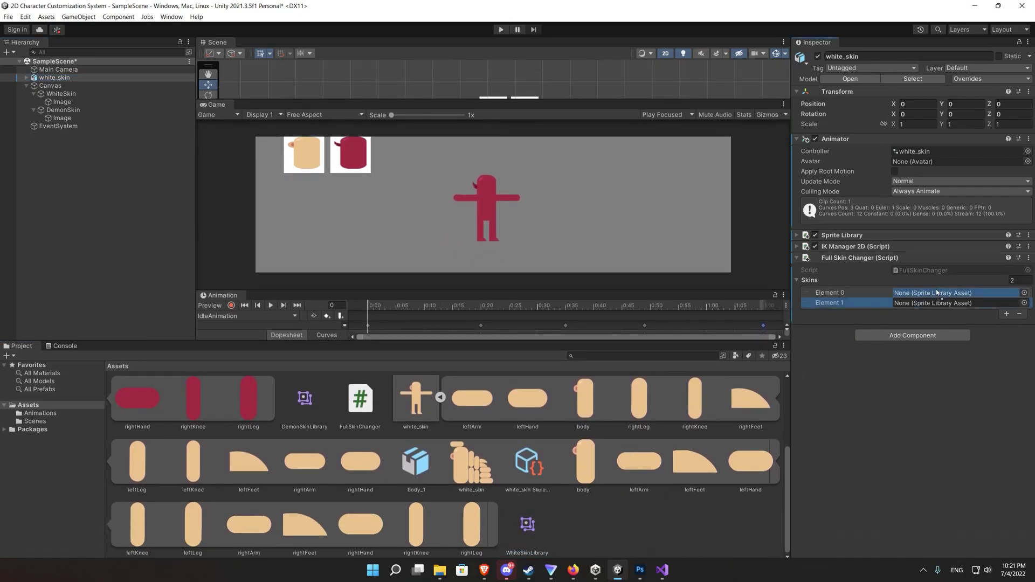
pyautogui.moveTo(309, 402); pyautogui.dragTo(890, 329)
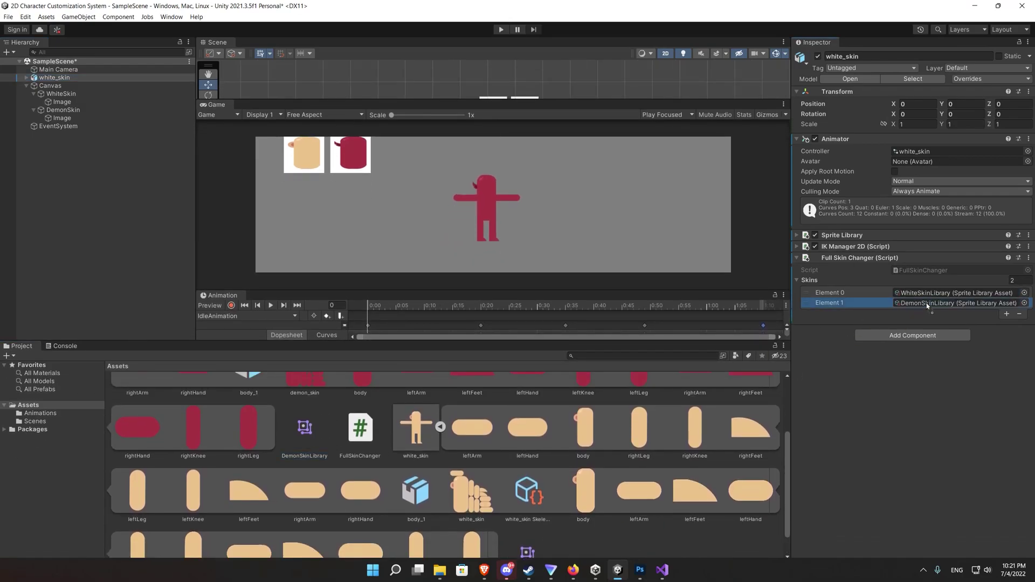
# - Run SampleScene and alternate the WhiteSkin and demon buttons, ending on the beige white skin
pyautogui.click(504, 30)
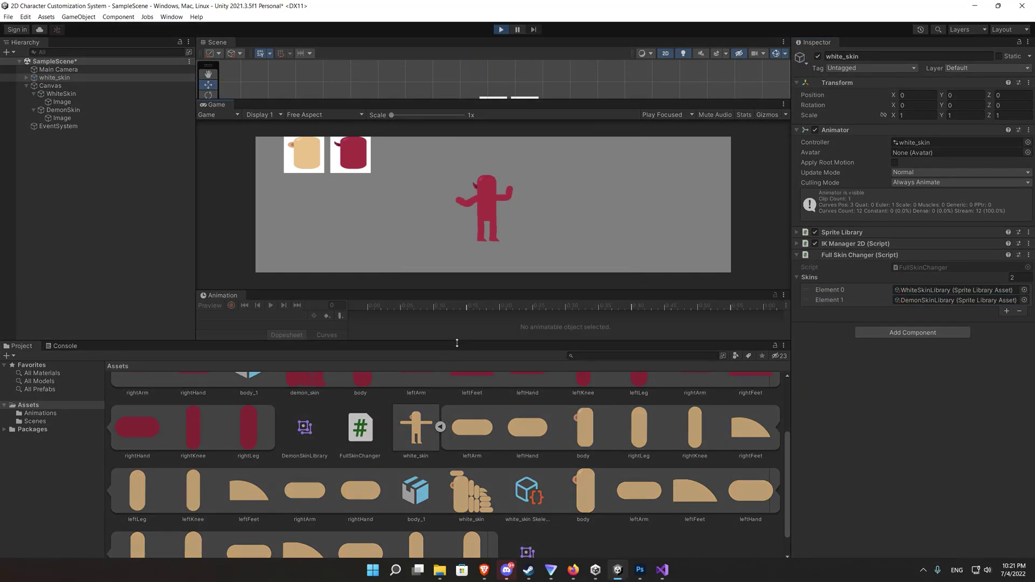
pyautogui.moveTo(453, 343); pyautogui.dragTo(463, 541)
pyautogui.click(304, 244)
pyautogui.click(342, 244)
pyautogui.click(305, 245)
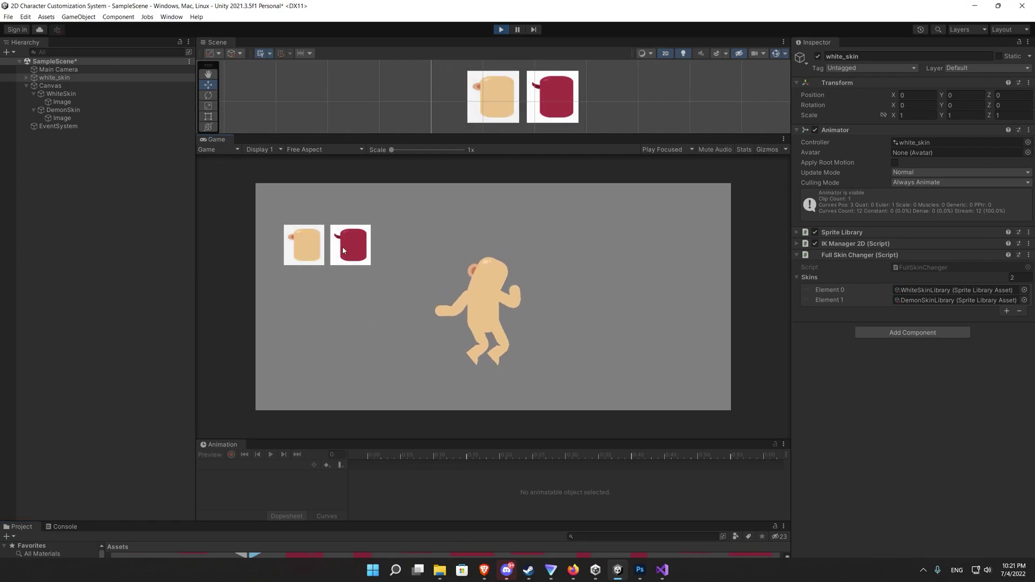
pyautogui.click(343, 245)
pyautogui.click(300, 246)
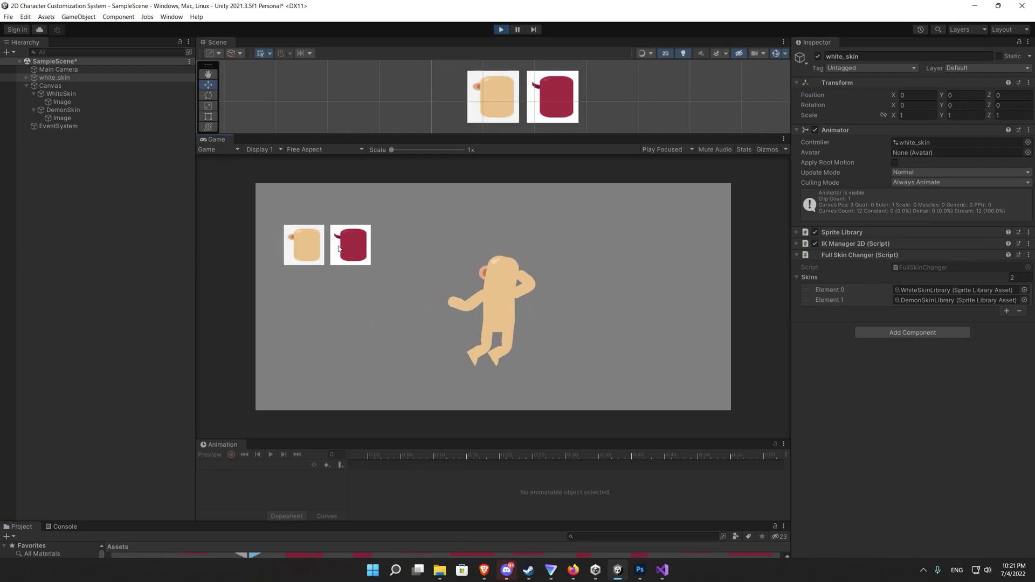
pyautogui.click(340, 248)
pyautogui.click(304, 245)
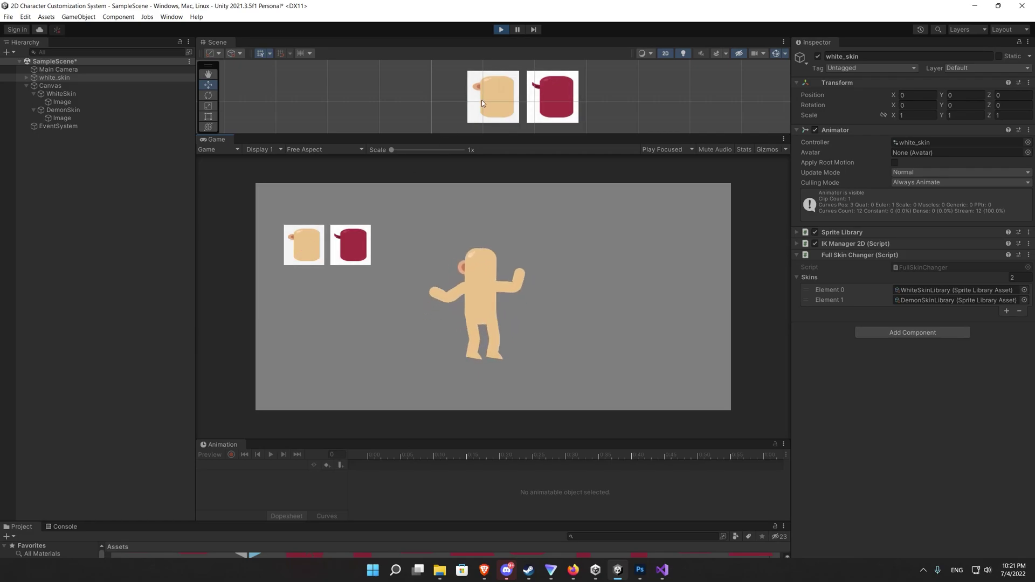
# - In the _IK demo scene, make the head and torso red while keeping the arms brown
pyautogui.click(353, 250)
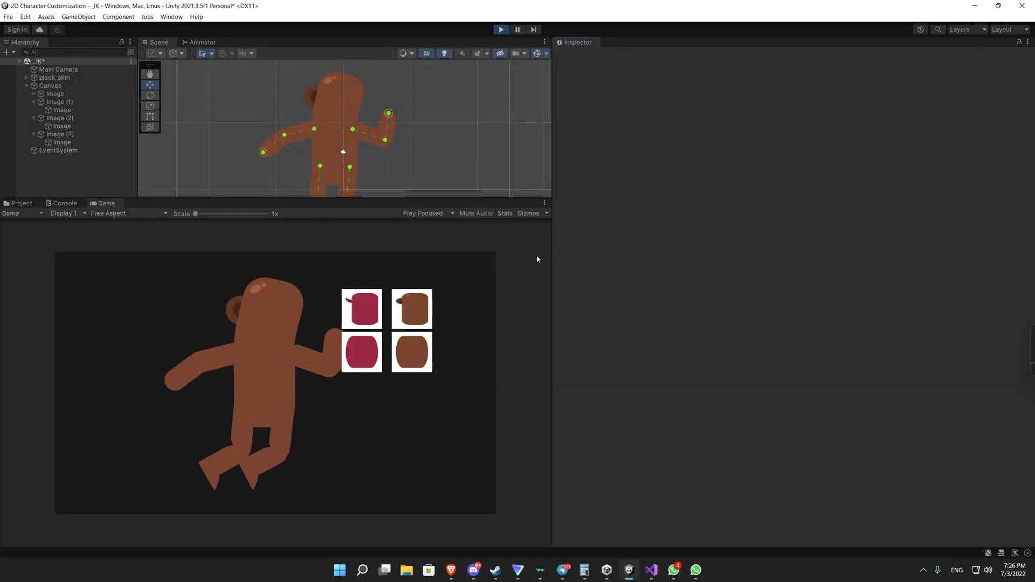
pyautogui.click(362, 304)
pyautogui.click(372, 363)
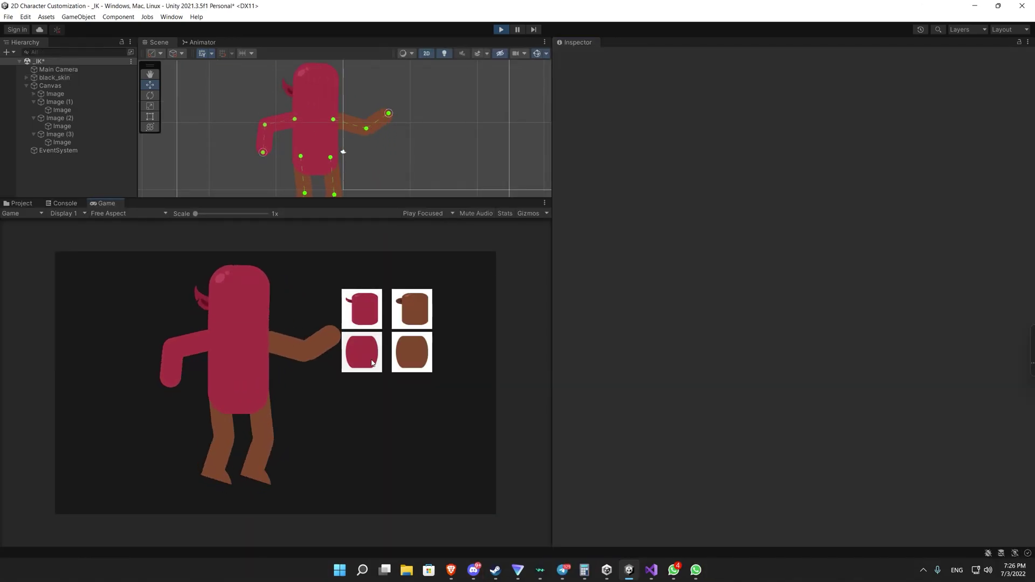
pyautogui.click(412, 309)
pyautogui.click(415, 362)
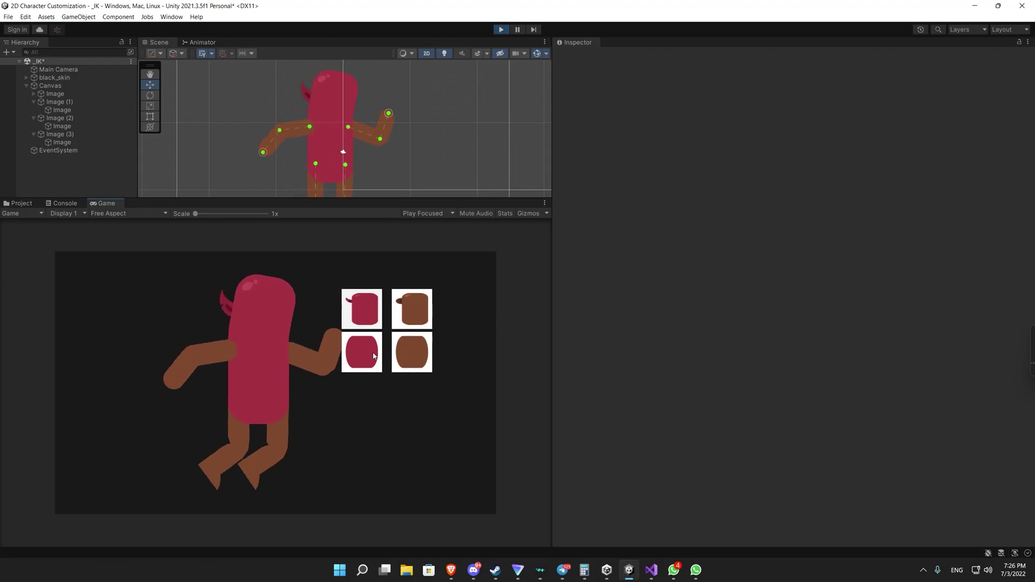